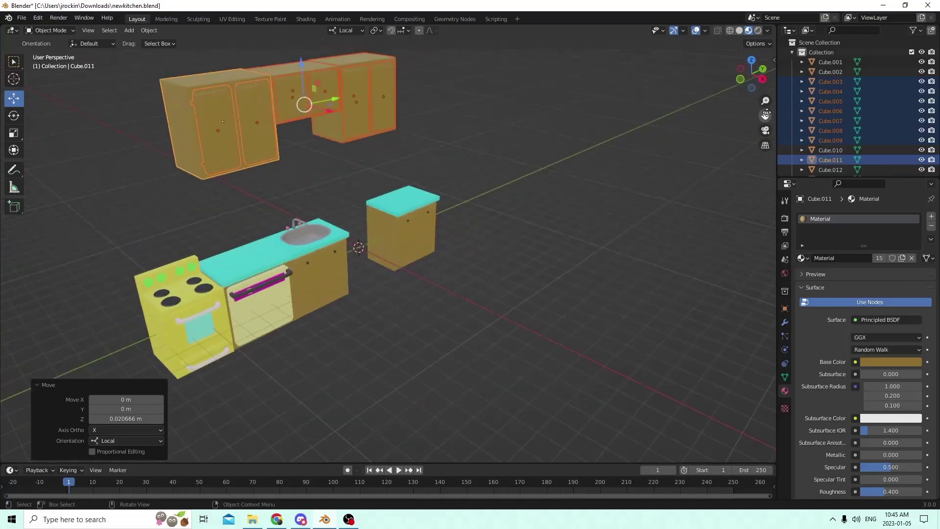
Add a cube mesh at the origin, in the gap between the sink counter and the separate base cabinet
drag(766, 114, 675, 121)
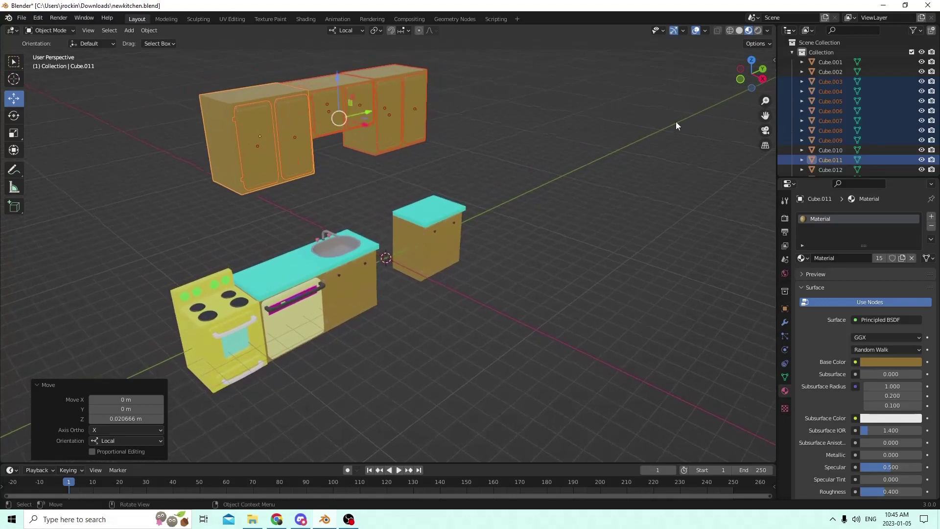
middle_drag(676, 122, 286, 155)
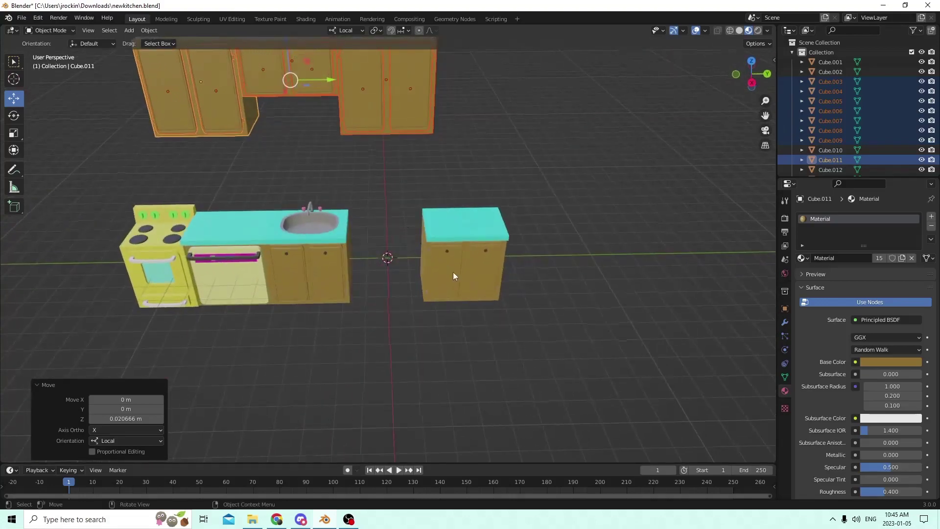
scroll(454, 276, up, 3)
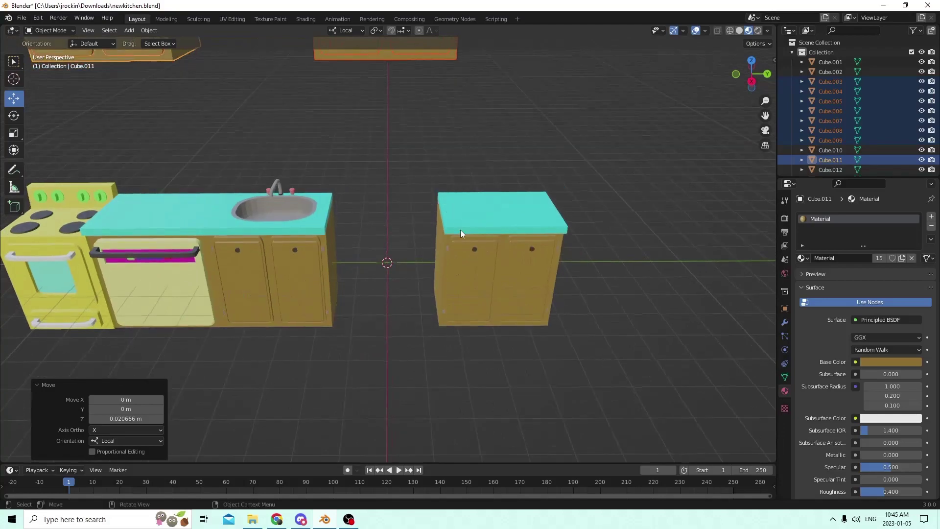
middle_drag(468, 239, 480, 199)
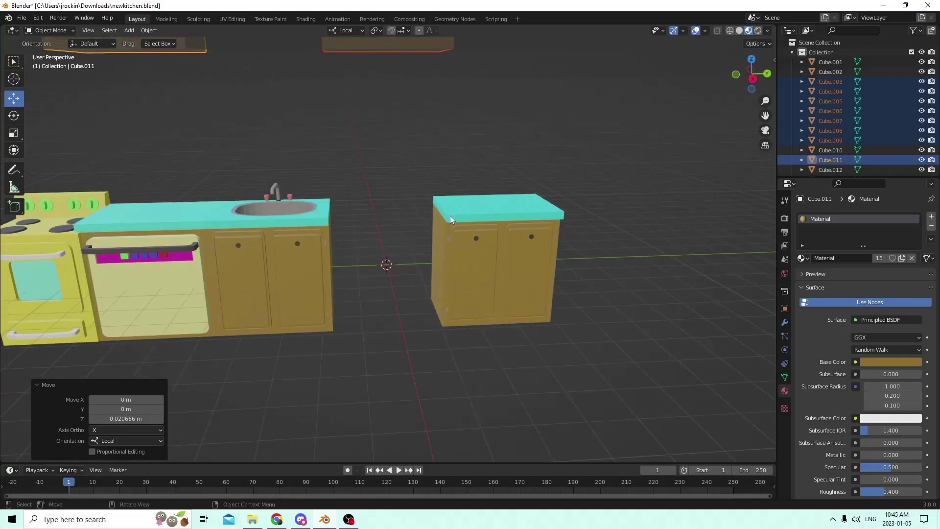
middle_drag(446, 219, 456, 256)
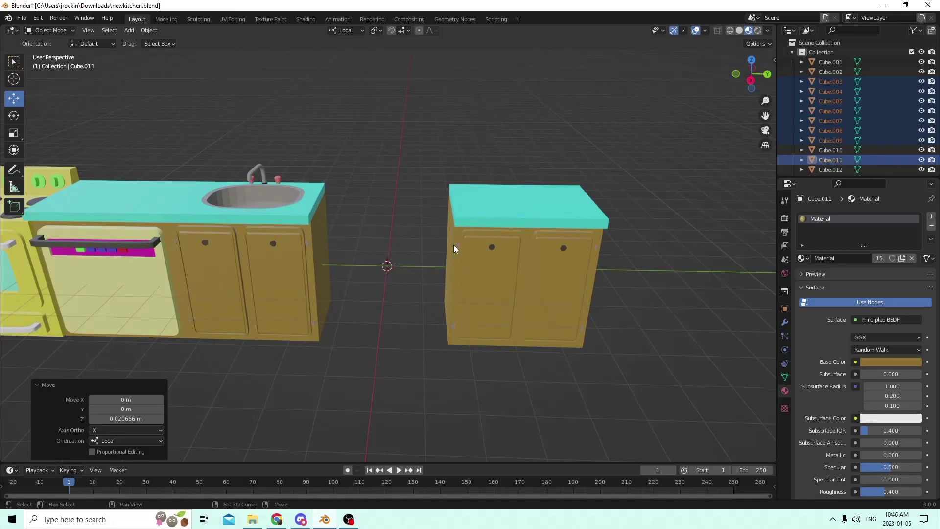
key(shift+a)
mouse_move(451, 246)
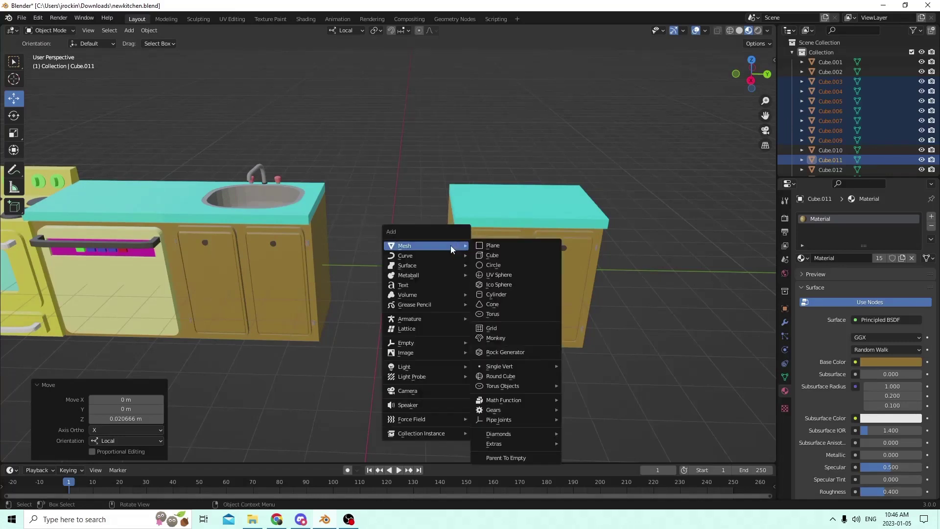
click(490, 256)
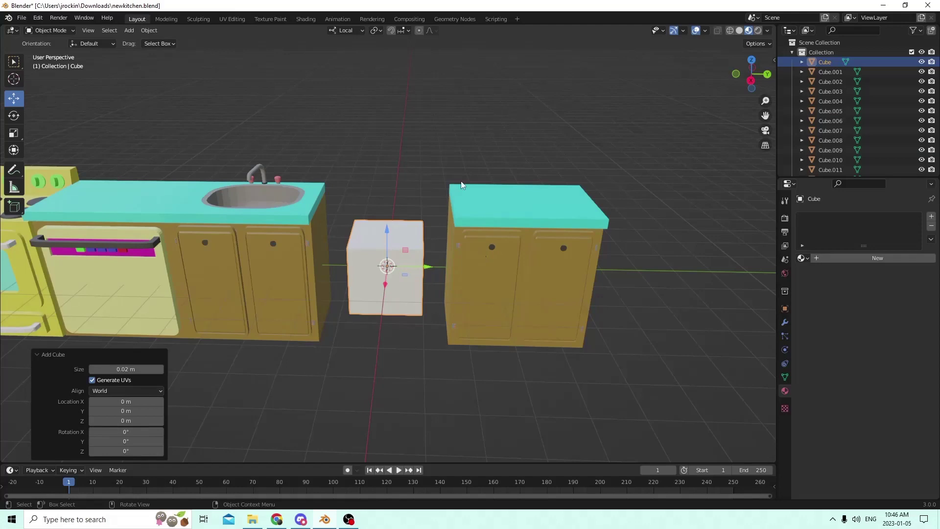
Scale the new cube up uniformly by about 1.2, and widen it along its Y axis by about 1.48
middle_drag(461, 181, 332, 197)
key(s)
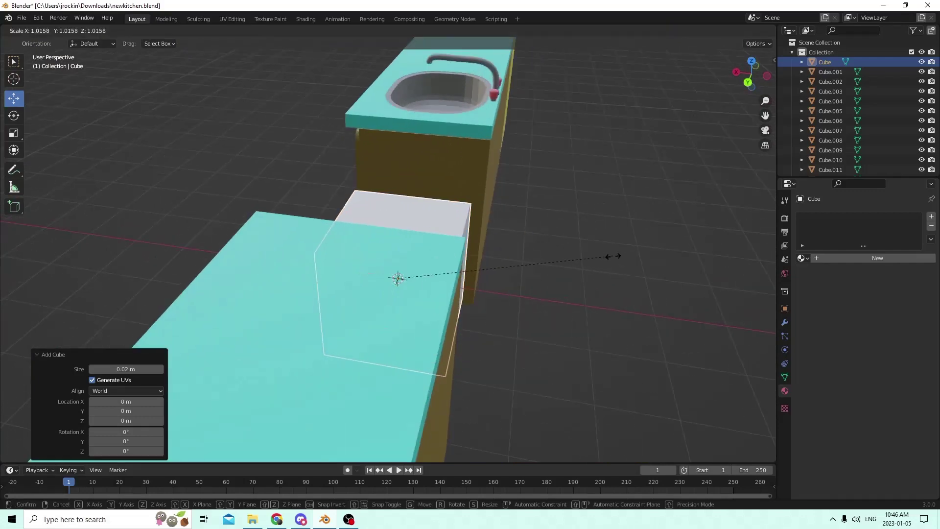
click(645, 259)
middle_drag(642, 258, 684, 245)
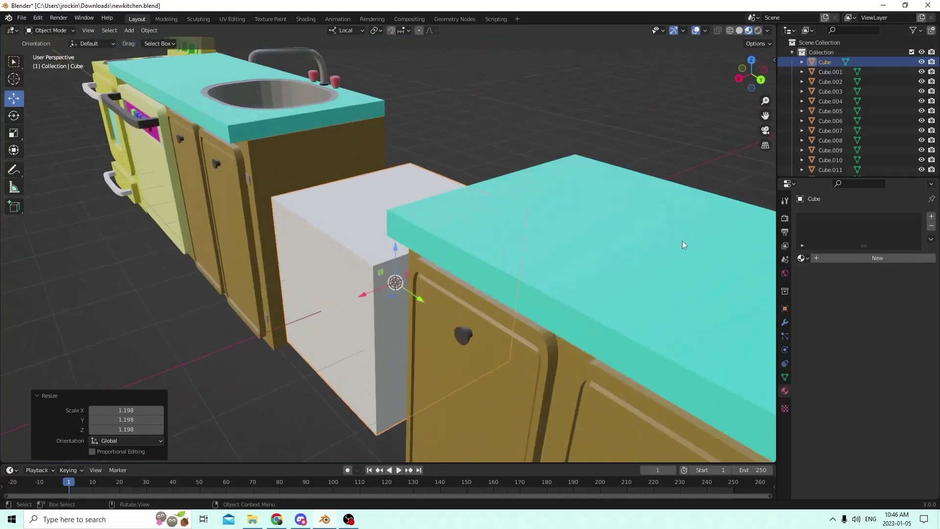
middle_drag(433, 199, 468, 228)
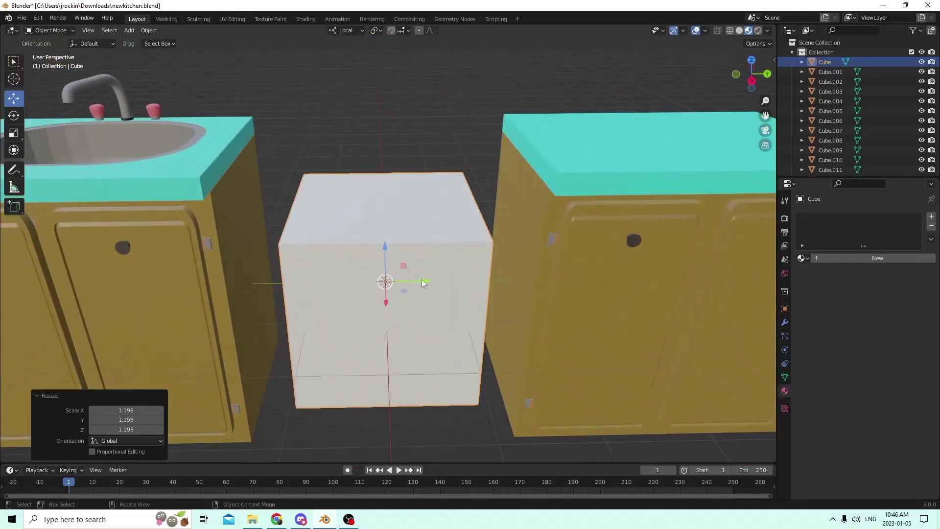
click(14, 134)
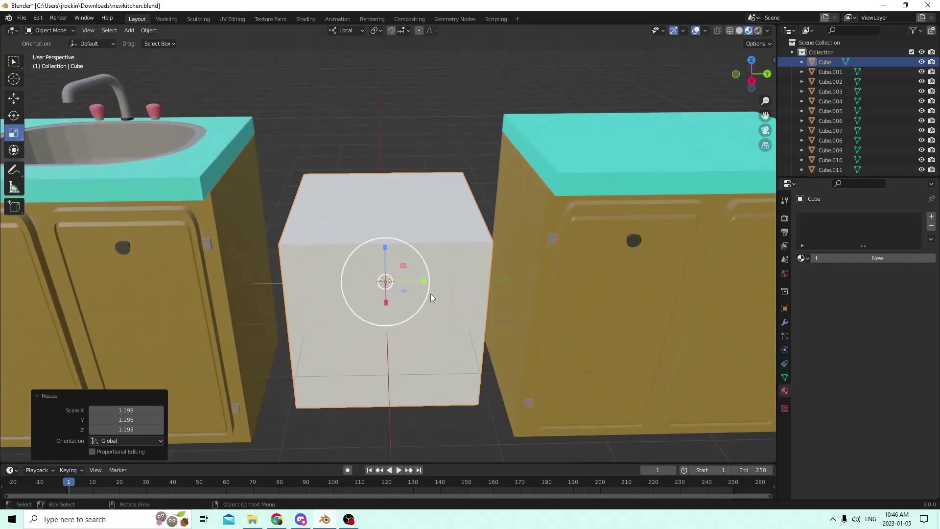
drag(423, 283, 441, 282)
scroll(427, 278, down, 3)
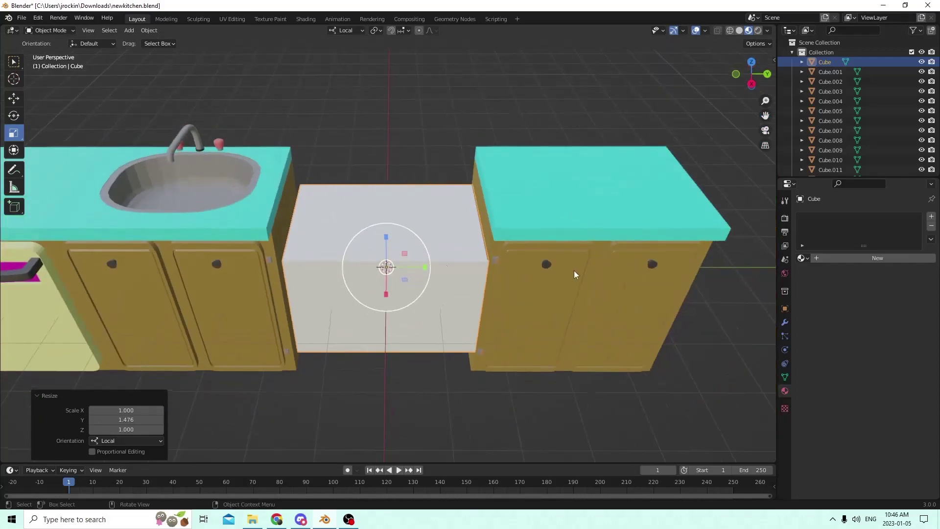
Move the separate base cabinet slightly along its Y axis, away from the cube
click(574, 271)
middle_drag(574, 271, 550, 241)
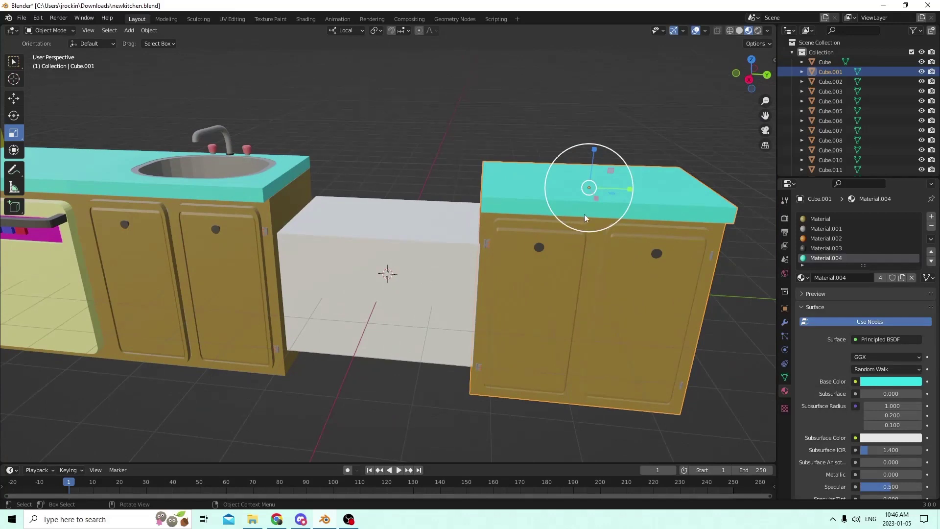
click(15, 98)
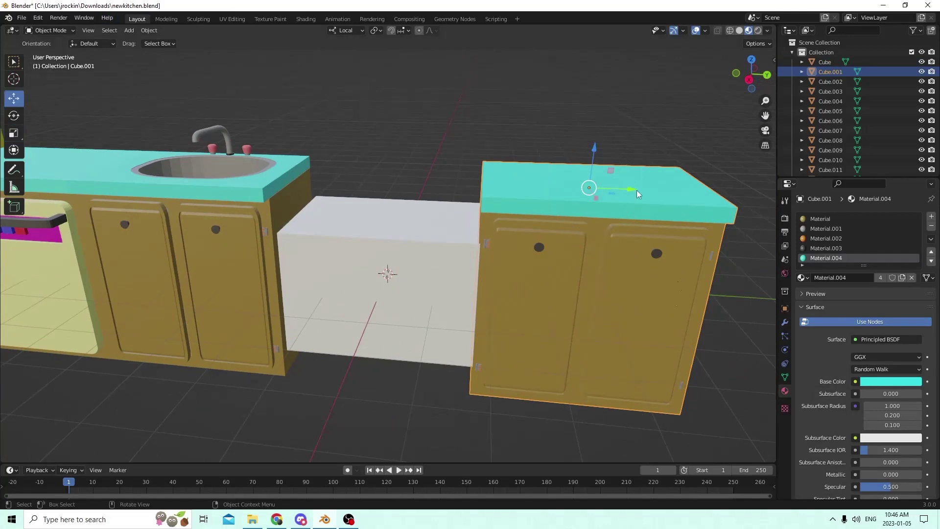
drag(636, 194, 637, 194)
mouse_move(530, 218)
middle_down()
mouse_move(550, 227)
mouse_move(533, 224)
middle_up()
Stretch the cube along its Z axis by about 3.1 to form a tall block between the counters
click(382, 255)
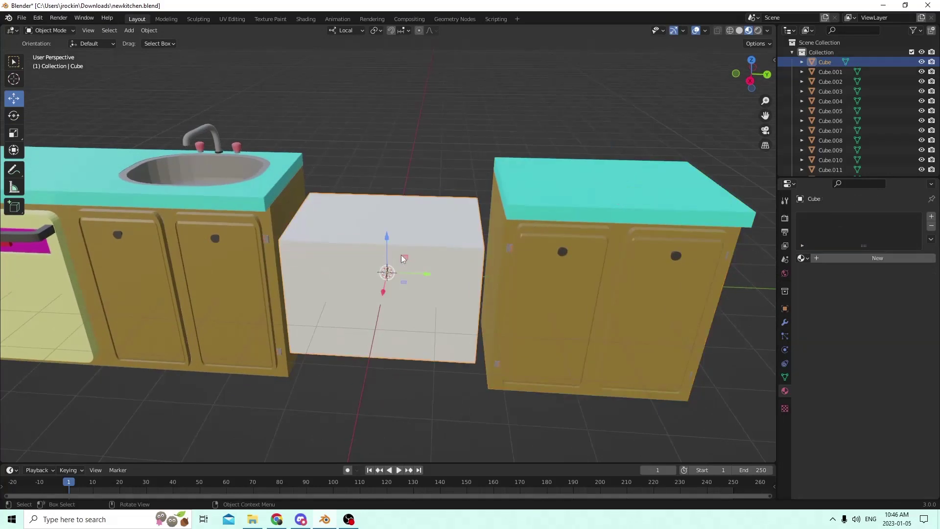
middle_drag(401, 254, 421, 249)
click(13, 133)
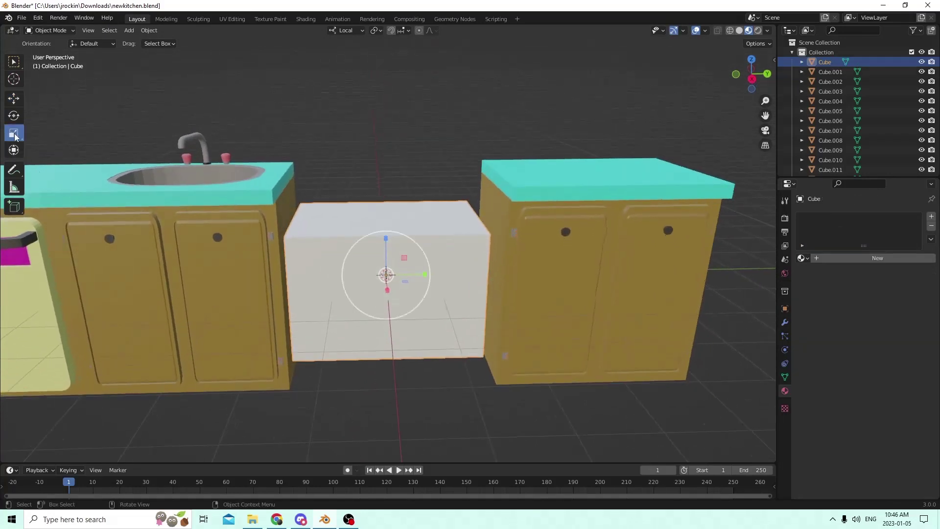
mouse_move(343, 186)
middle_down()
mouse_move(389, 176)
mouse_move(344, 178)
middle_up()
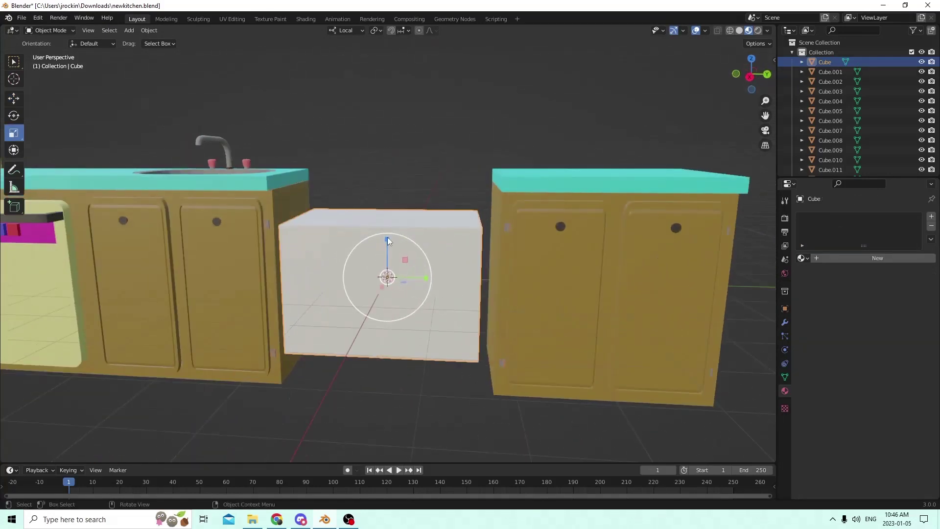
drag(387, 237, 388, 153)
scroll(393, 160, down, 2)
mouse_move(393, 159)
middle_down()
mouse_move(424, 172)
mouse_move(348, 176)
mouse_move(318, 191)
mouse_move(378, 184)
mouse_move(406, 158)
middle_up()
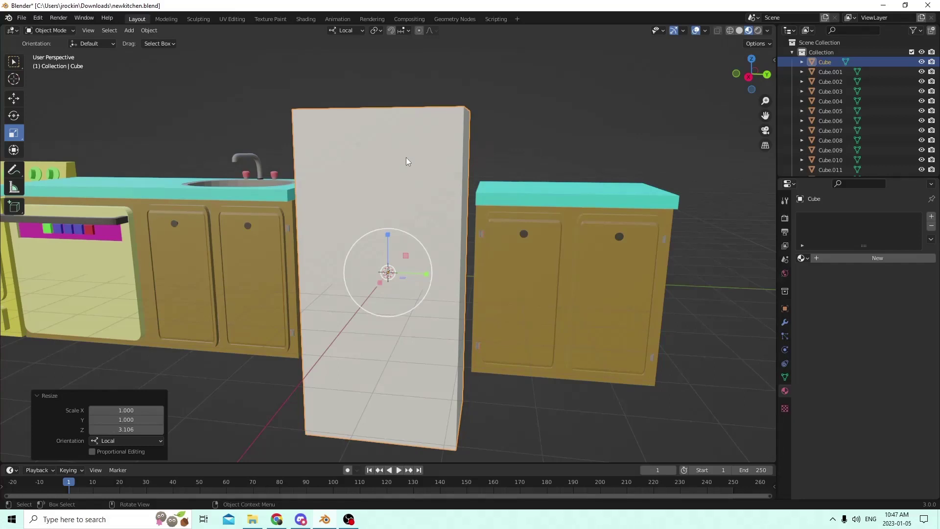
middle_drag(414, 150, 397, 160)
Edit the tall block's mesh in edge selection mode and select the top edge on the side facing the separate cabinet
key(Tab)
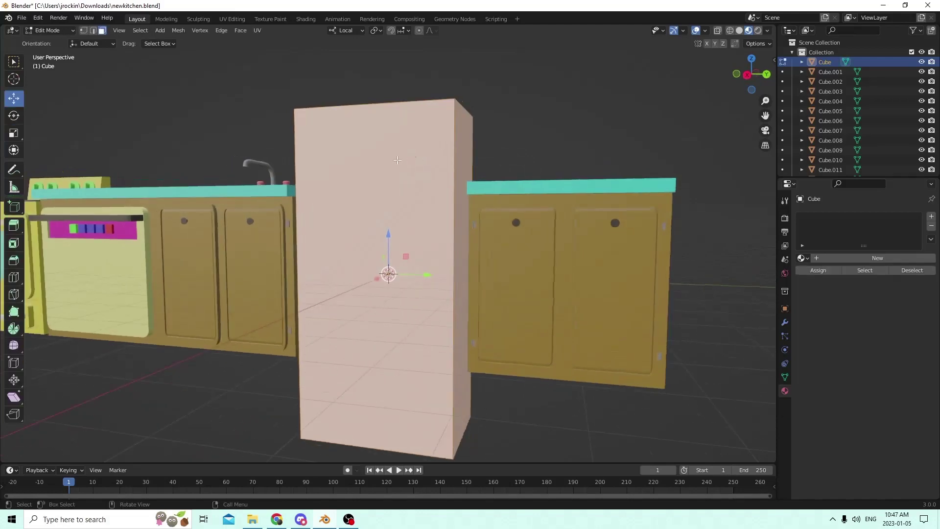
click(93, 31)
middle_drag(327, 56, 338, 93)
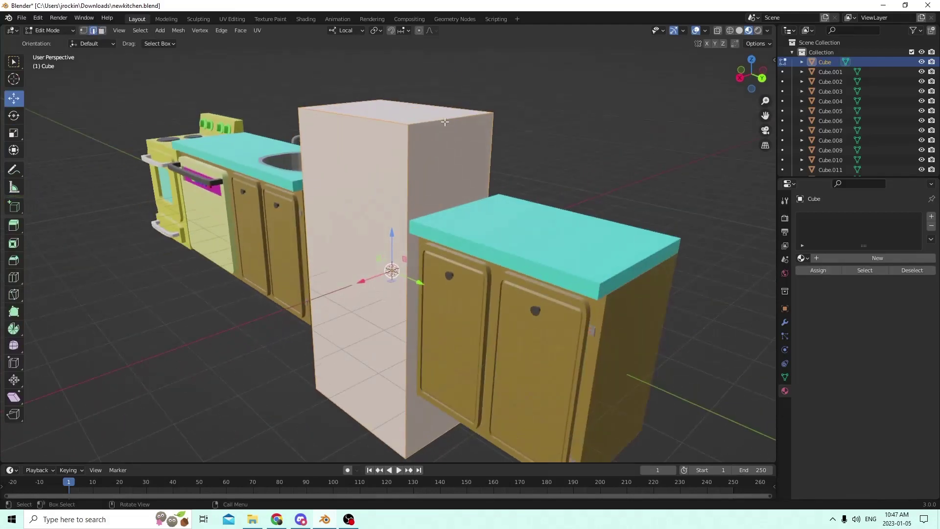
click(444, 122)
middle_drag(445, 122, 392, 127)
key(Tab)
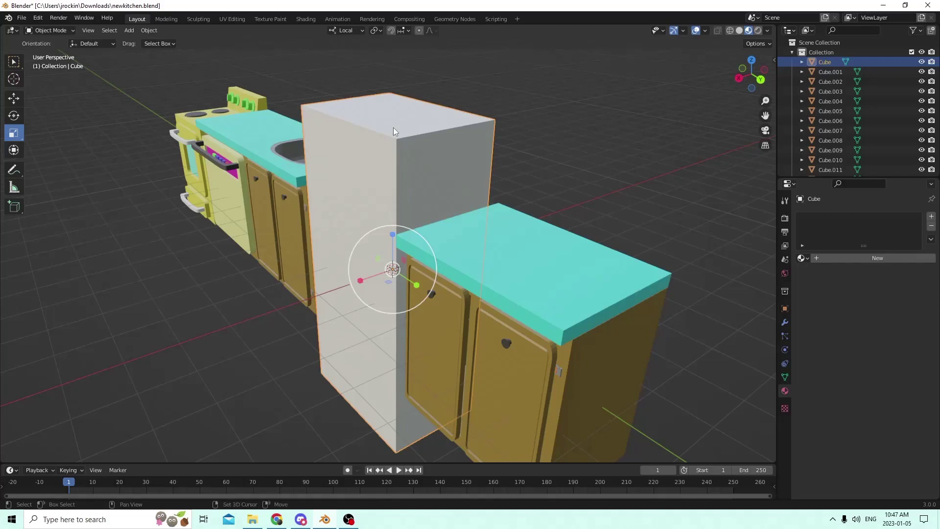
mouse_move(392, 127)
middle_down()
mouse_move(457, 143)
mouse_move(563, 125)
mouse_move(390, 139)
middle_up()
middle_drag(396, 184, 373, 196)
Bevel the tall block's two front vertical edges and its front and side top edges by about 0.0016 m
key(Tab)
click(358, 168)
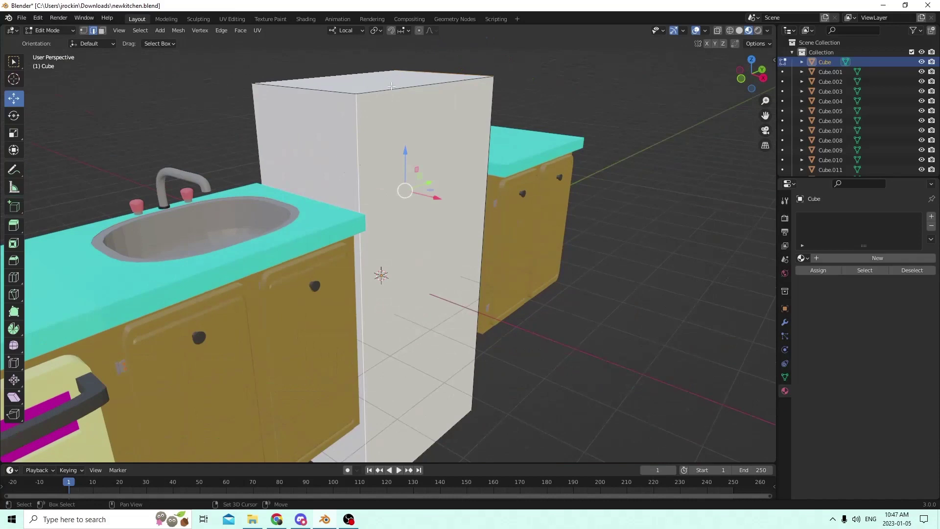
shift+click(391, 86)
middle_drag(391, 86, 507, 109)
shift+click(297, 114)
shift+click(481, 150)
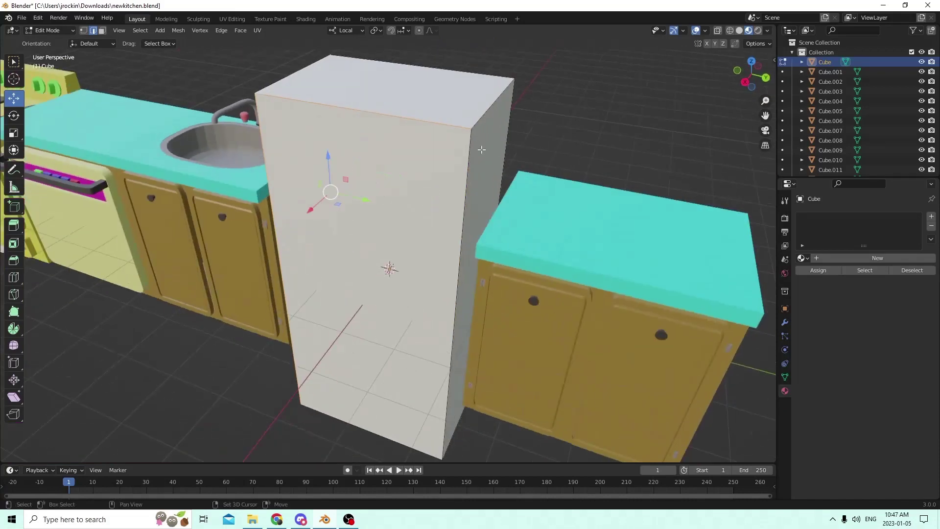
shift+click(463, 166)
middle_drag(468, 166, 462, 144)
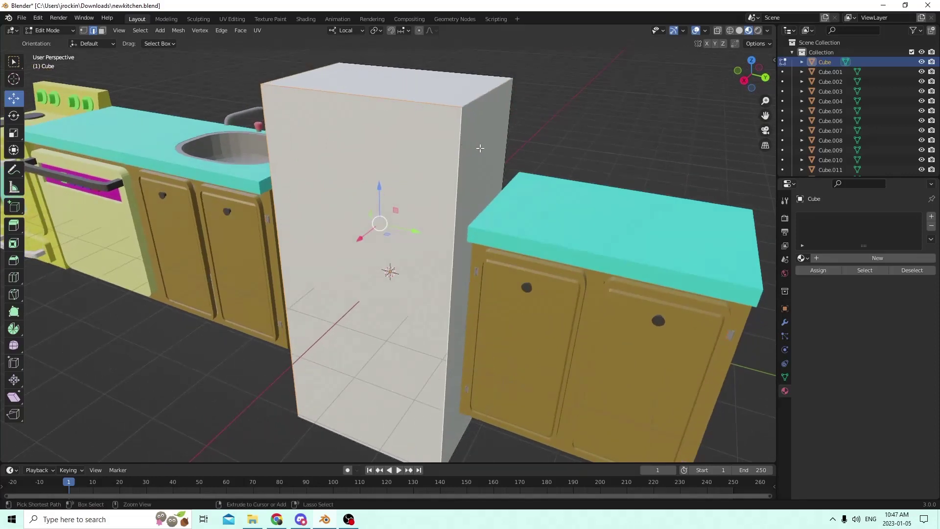
key(ctrl+b)
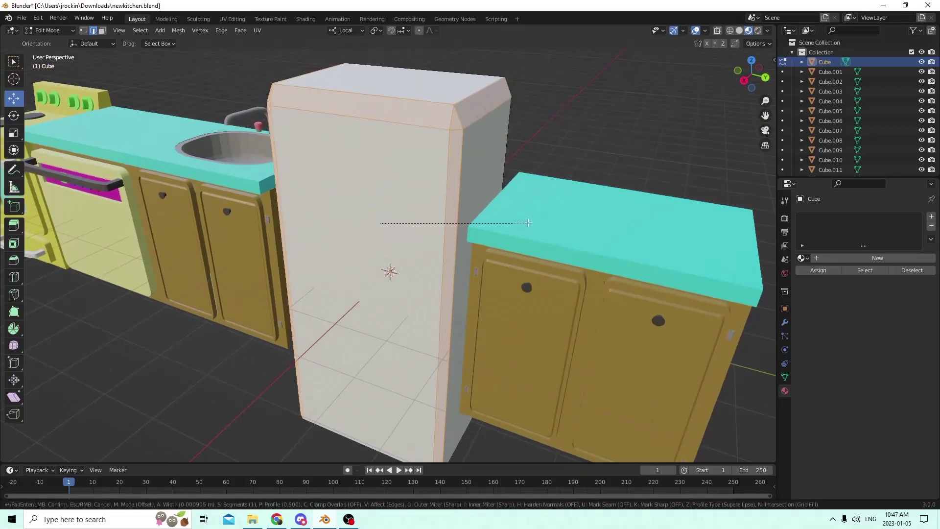
click(533, 223)
Set the bevel's segment count to 6
middle_drag(534, 223, 441, 230)
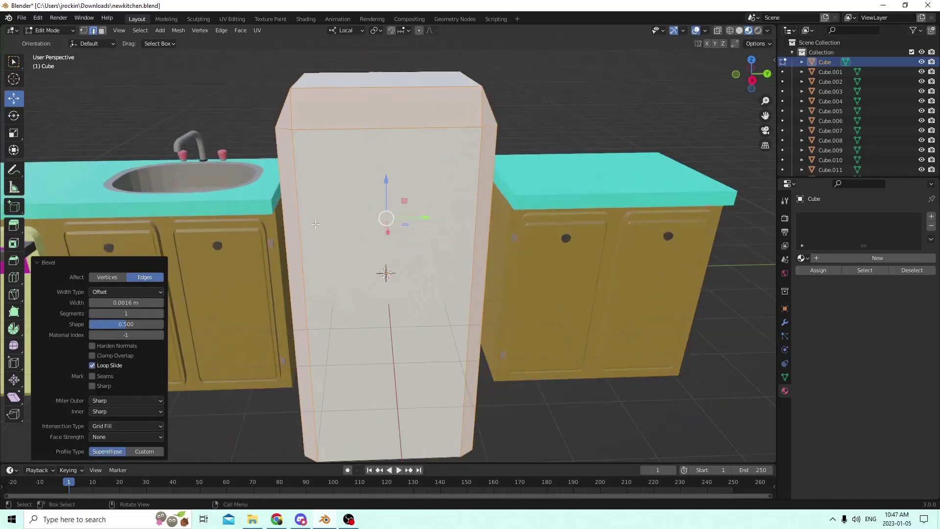
click(160, 314)
click(160, 313)
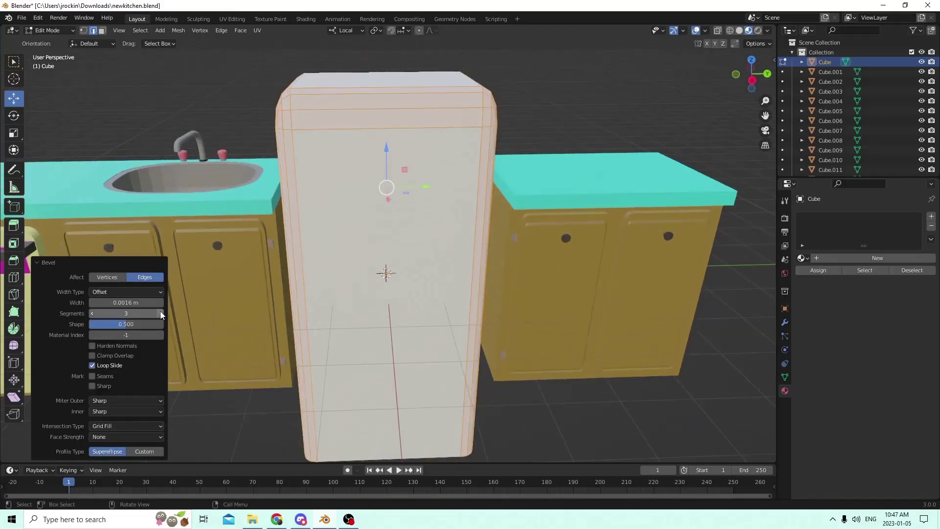
click(161, 314)
click(161, 314)
click(160, 314)
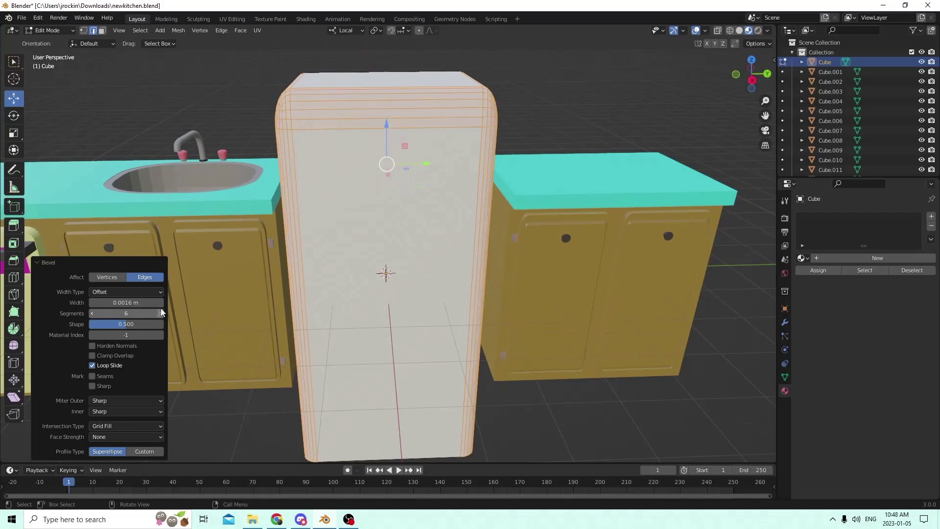
Undo the bevel, re-bevel the same edges with a smaller width of about 0.0013 m, and return to Object Mode
middle_drag(172, 98, 87, 5)
click(39, 19)
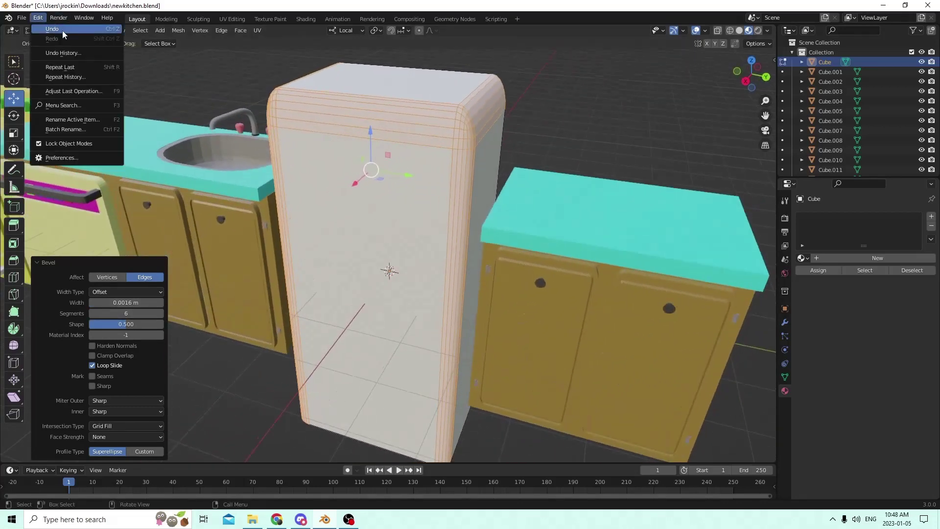
click(63, 30)
middle_drag(444, 108, 440, 97)
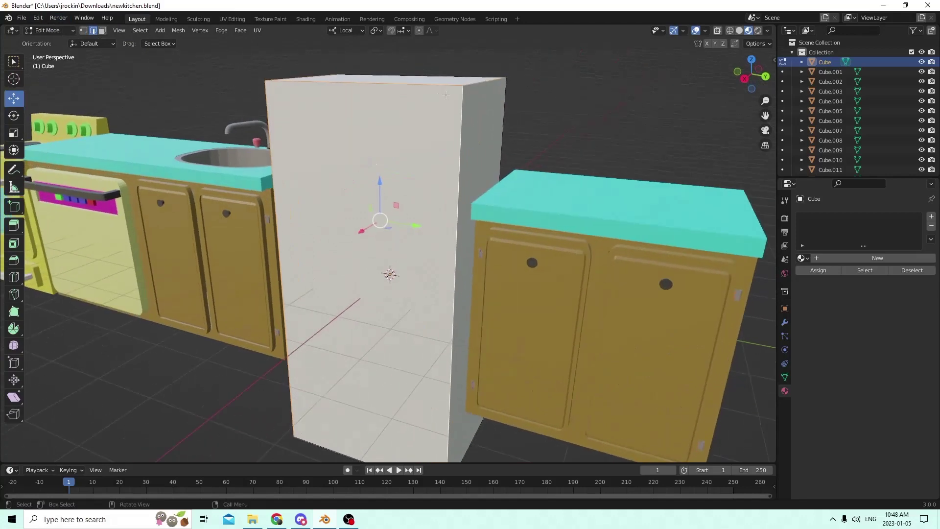
key(ctrl+b)
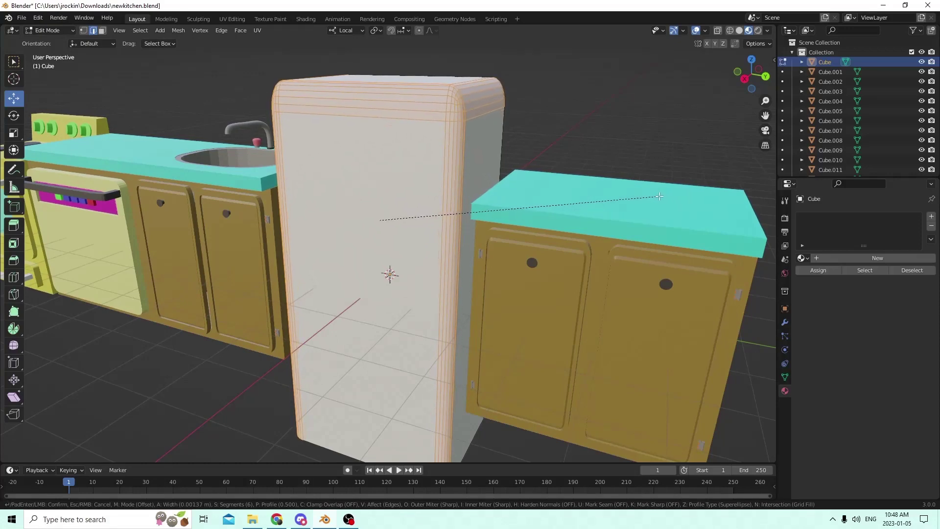
click(657, 196)
middle_drag(657, 196, 509, 221)
scroll(510, 221, down, 2)
scroll(563, 222, up, 5)
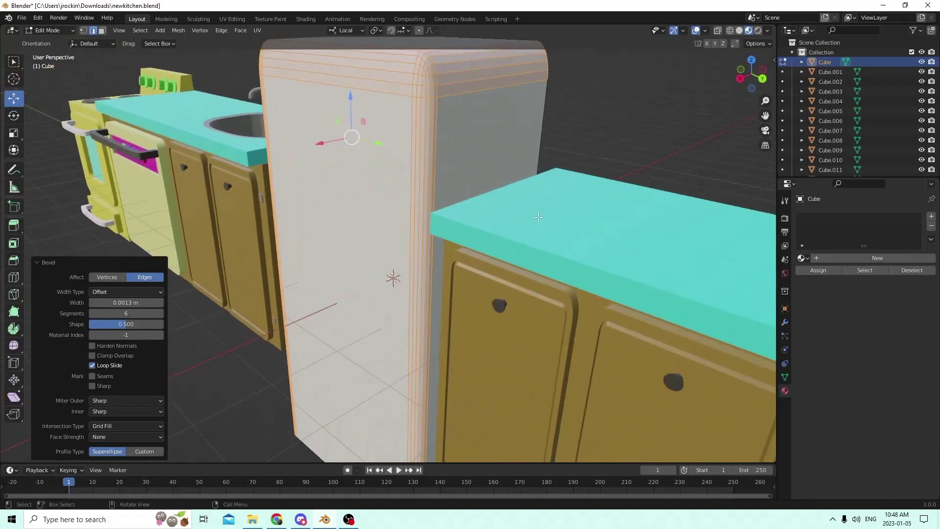
key(Tab)
Duplicate the rounded block in place and move the copy about 0.011 m forward along its X axis
middle_drag(592, 222, 539, 220)
mouse_move(411, 212)
middle_down()
mouse_move(479, 227)
mouse_move(361, 213)
mouse_move(224, 219)
mouse_move(343, 184)
mouse_move(250, 212)
mouse_move(272, 218)
mouse_move(441, 202)
mouse_move(457, 186)
mouse_move(489, 214)
mouse_move(487, 222)
mouse_move(414, 218)
middle_up()
middle_drag(260, 216, 463, 208)
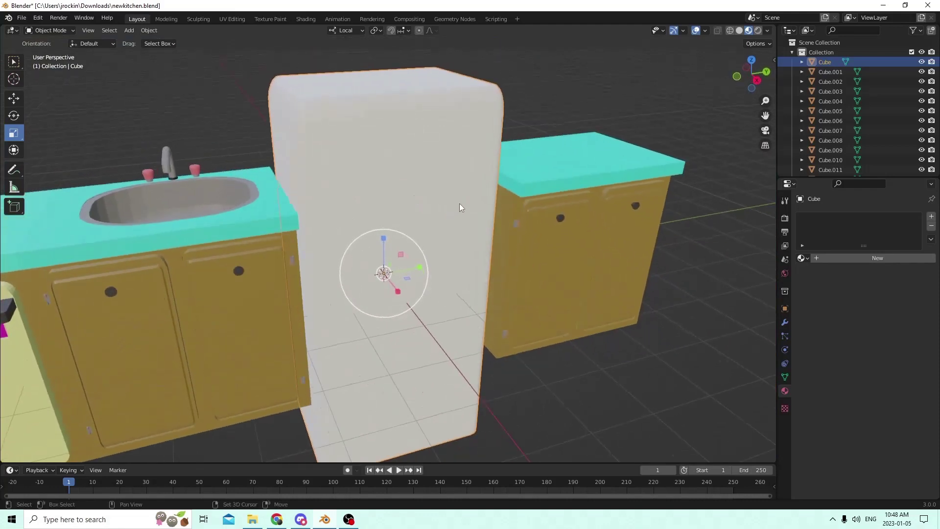
key(shift+d)
right_click(535, 200)
middle_drag(426, 204, 380, 271)
click(13, 98)
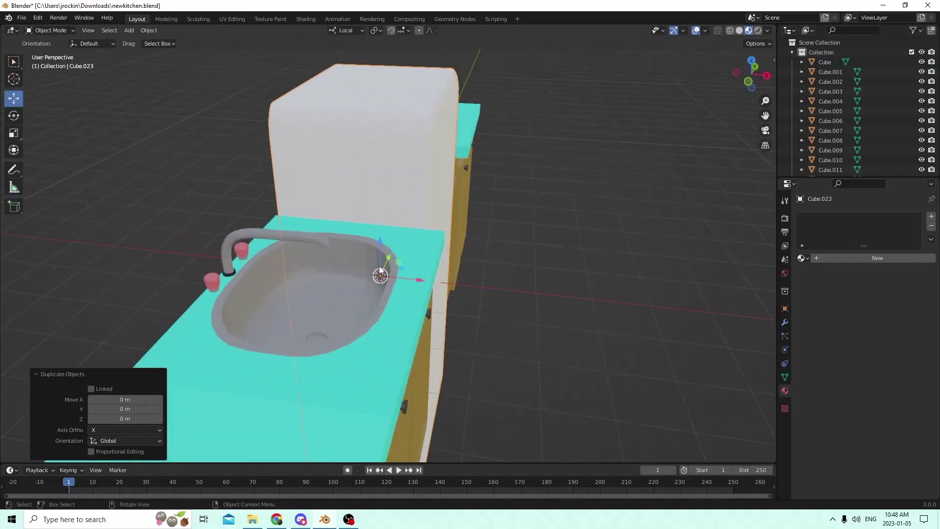
drag(422, 277, 462, 274)
Scale the forward copy of the rounded block uniformly to about 0.898
middle_drag(463, 274, 356, 268)
key(s)
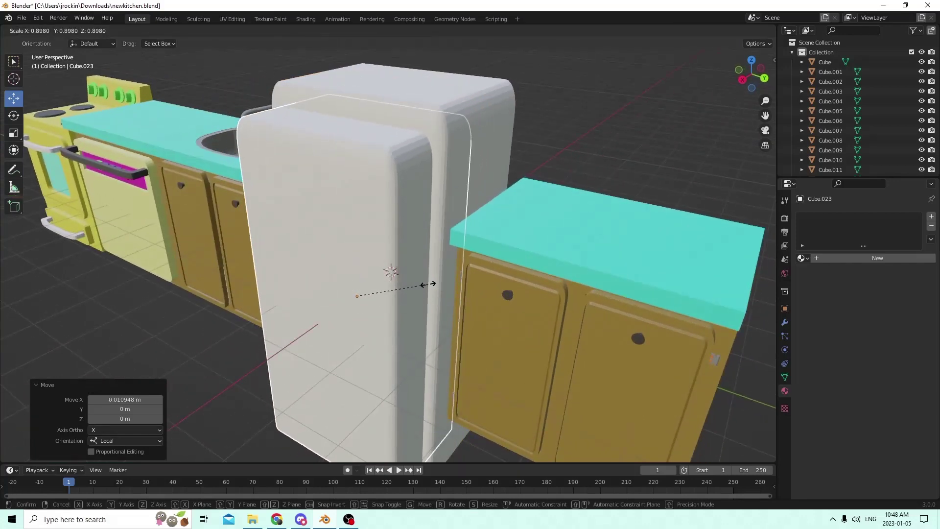
click(427, 284)
middle_drag(428, 279, 462, 268)
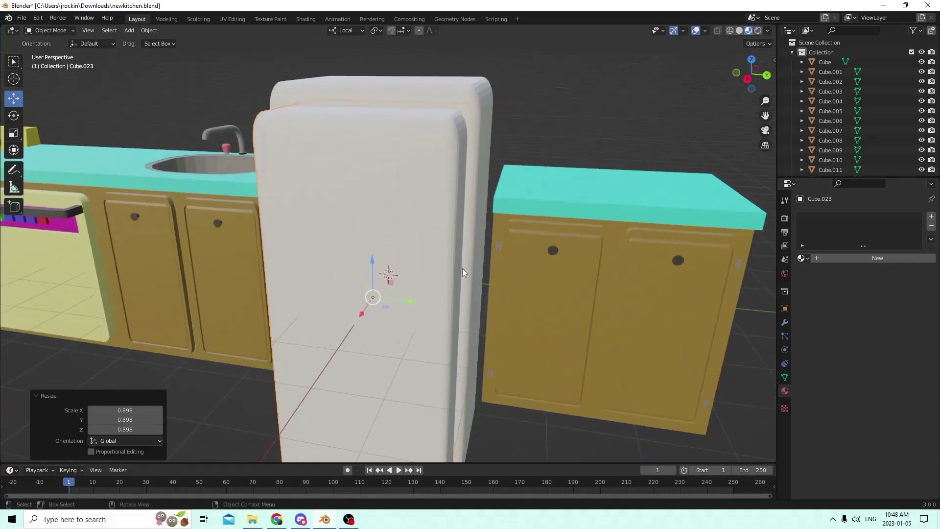
Scale the forward copy along its Z axis to about 0.747 of its height
click(11, 135)
middle_drag(147, 147, 229, 133)
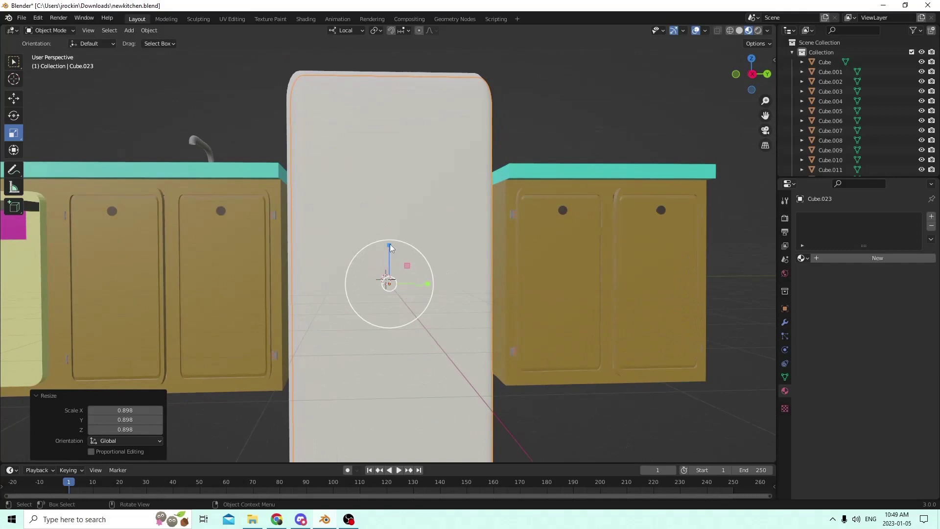
mouse_move(390, 244)
mouse_down()
mouse_move(390, 267)
mouse_move(394, 256)
mouse_up()
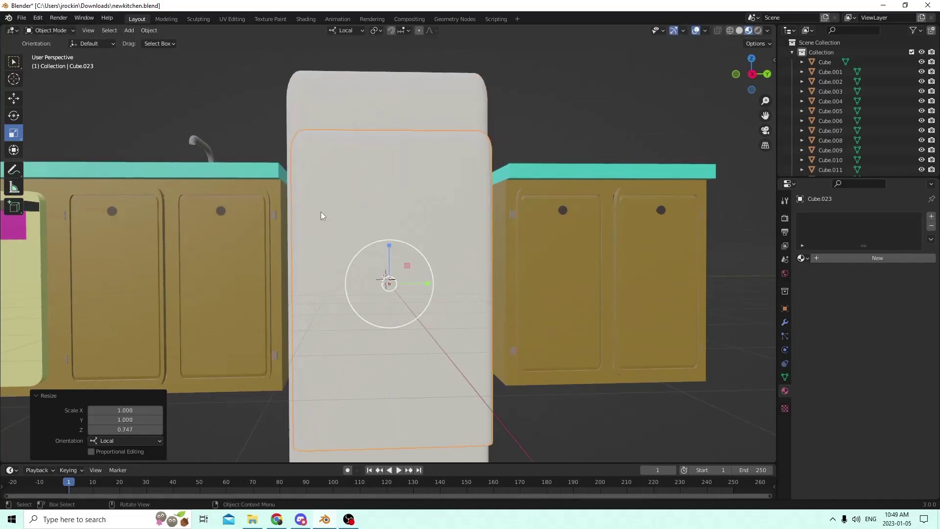
middle_drag(321, 211, 368, 238)
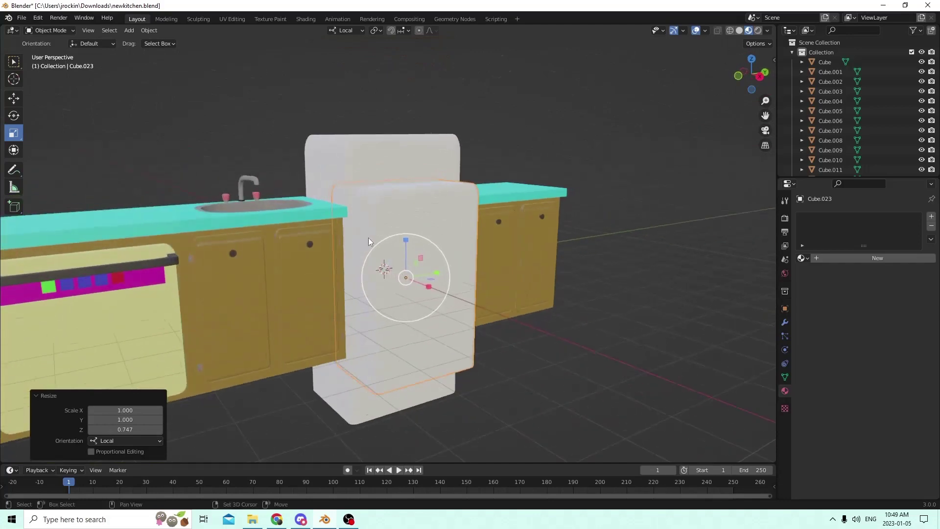
Duplicate the shortened block in place and activate the Move tool
key(shift+d)
key(Escape)
middle_drag(462, 186, 477, 230)
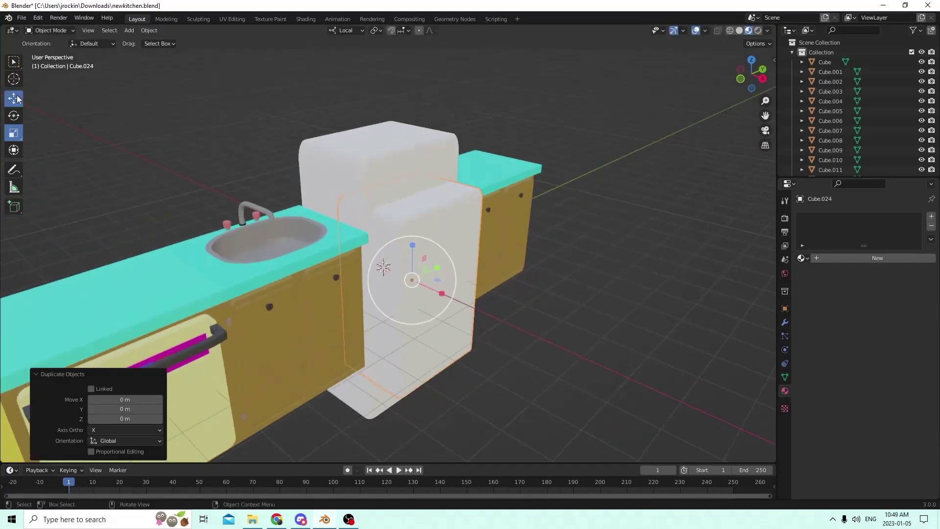
click(14, 98)
Switch the viewport shading to solid mode
click(741, 31)
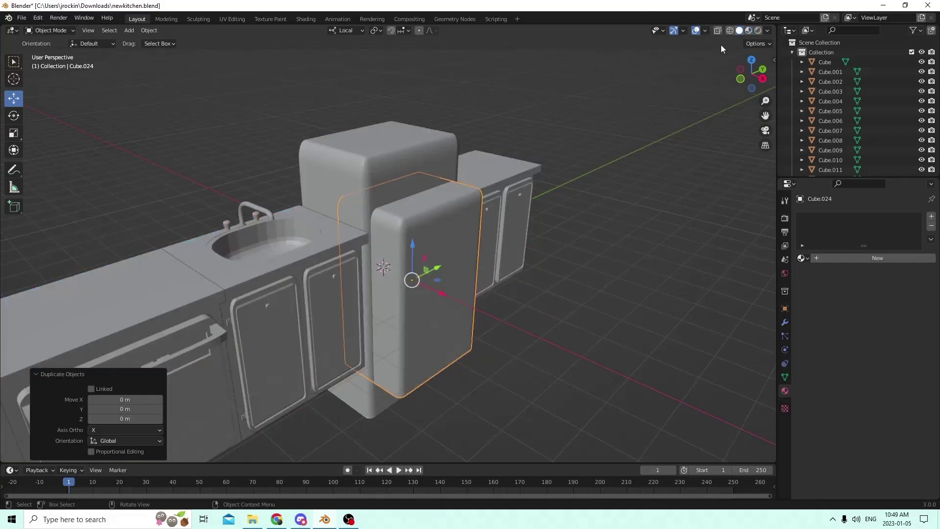
scroll(514, 239, up, 2)
scroll(512, 224, down, 2)
middle_drag(511, 225, 647, 72)
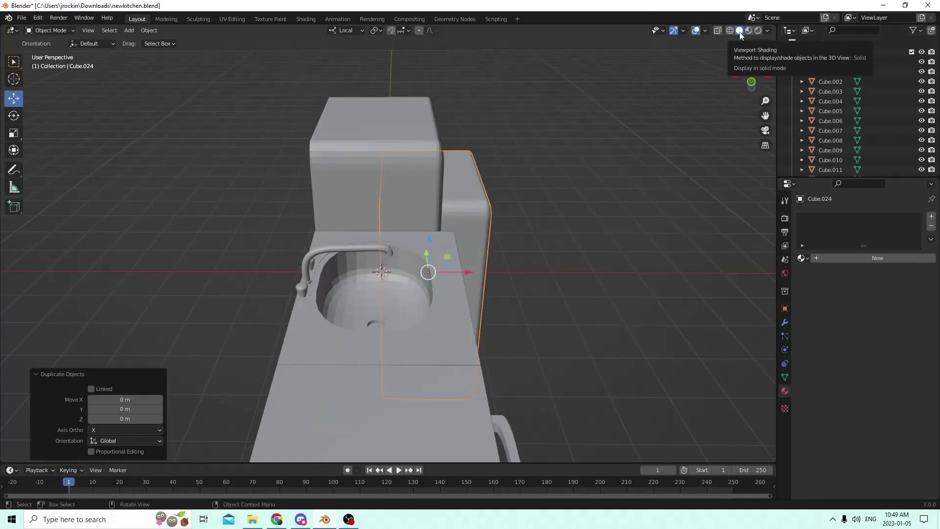
middle_drag(727, 52, 500, 231)
Move the new copy about 0.035 m forward along its X axis, then delete it
drag(471, 285, 662, 282)
middle_drag(662, 282, 469, 226)
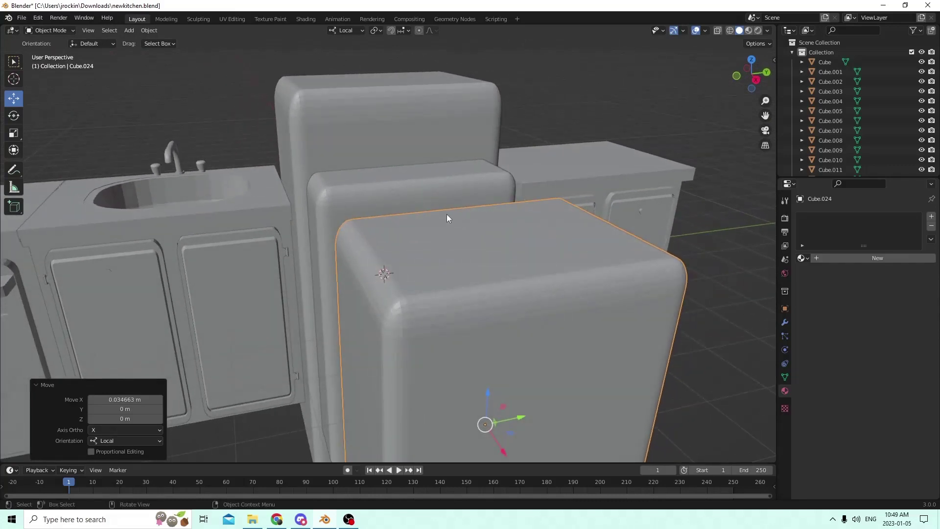
key(g)
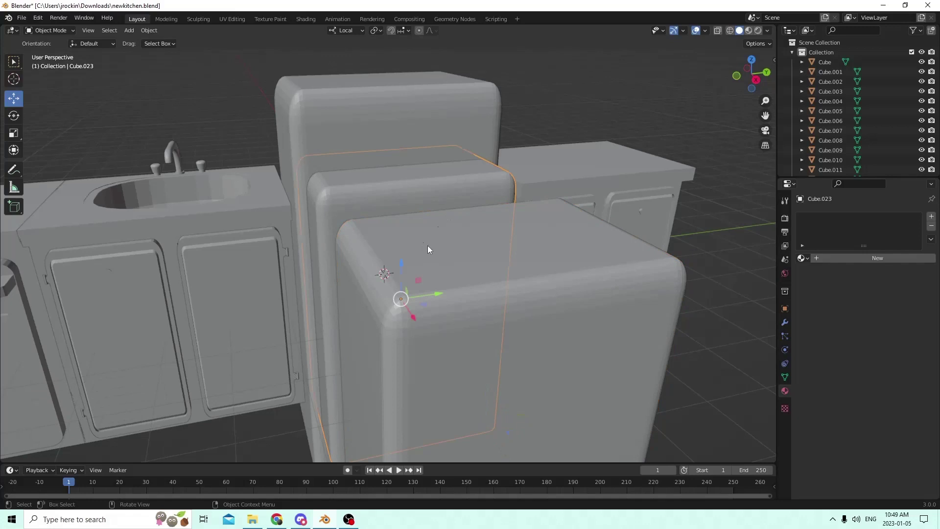
key(Escape)
key(Delete)
click(425, 237)
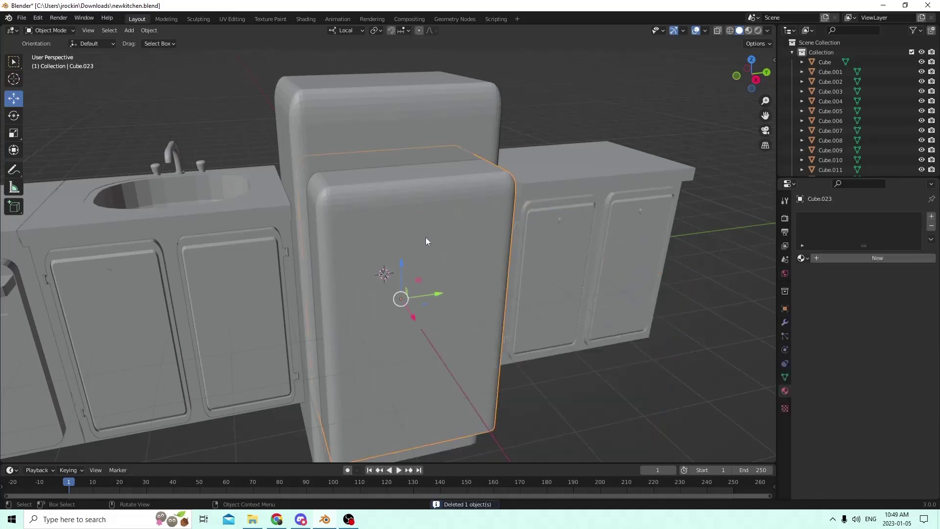
Undo the deletion, the second duplicate and both scalings of the forward block
click(35, 19)
click(49, 29)
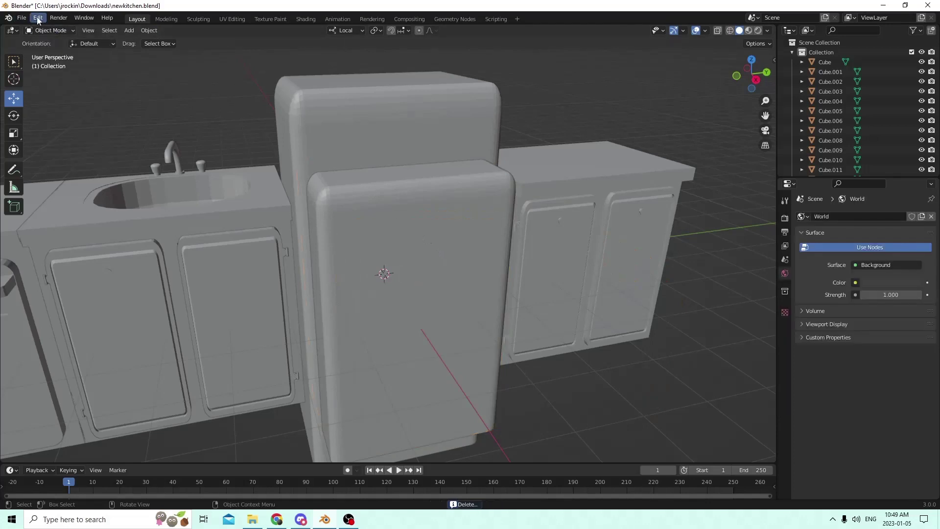
click(37, 17)
click(49, 27)
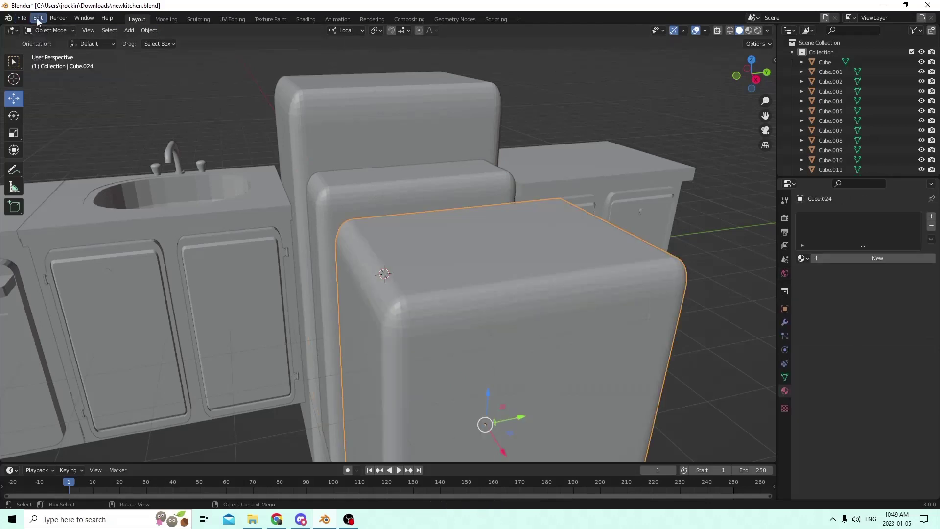
click(36, 18)
click(49, 37)
click(38, 18)
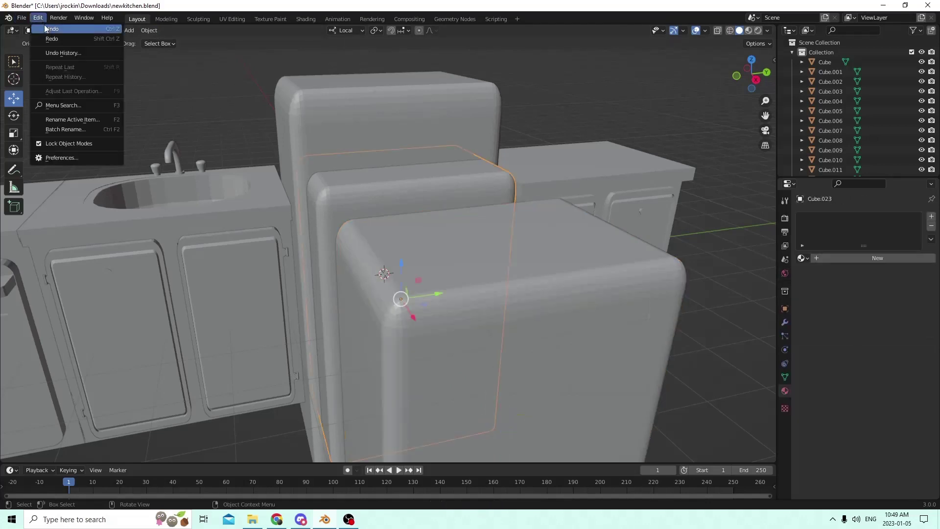
click(49, 27)
click(36, 17)
click(46, 27)
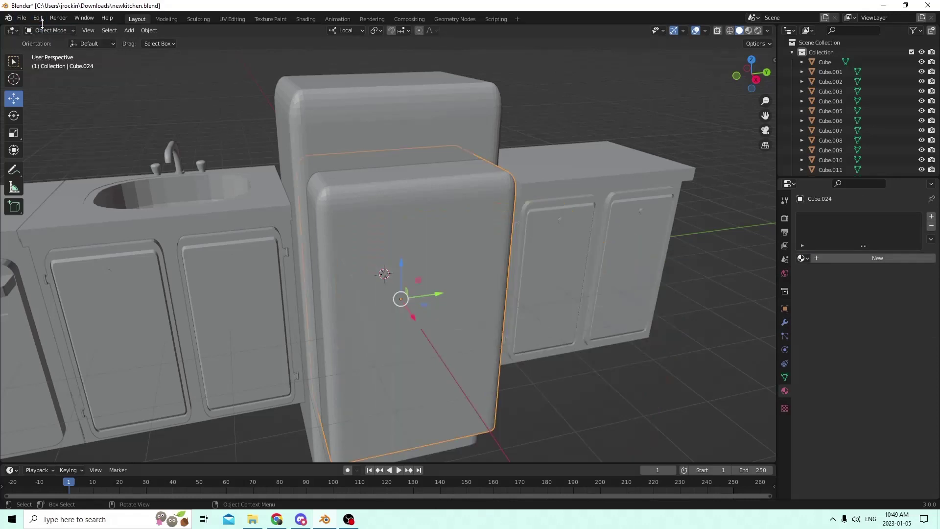
click(36, 18)
click(47, 27)
click(37, 18)
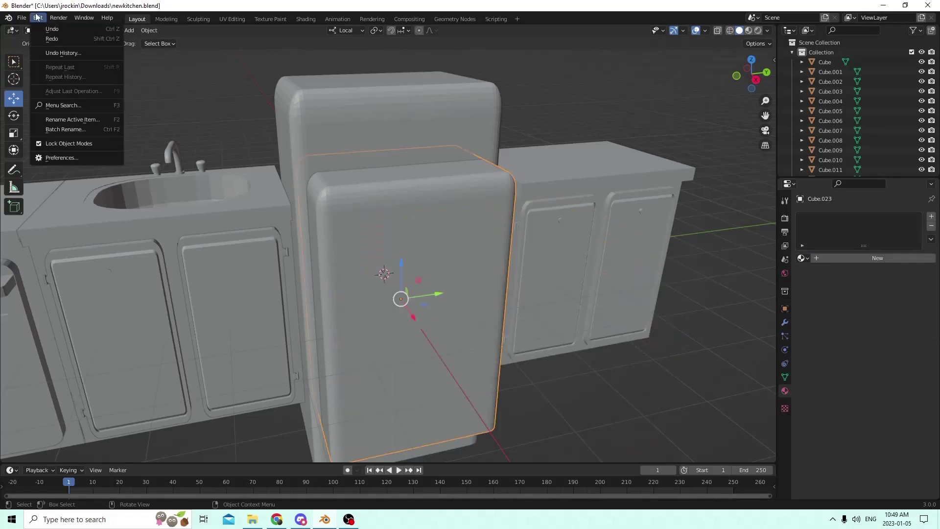
click(45, 28)
click(38, 18)
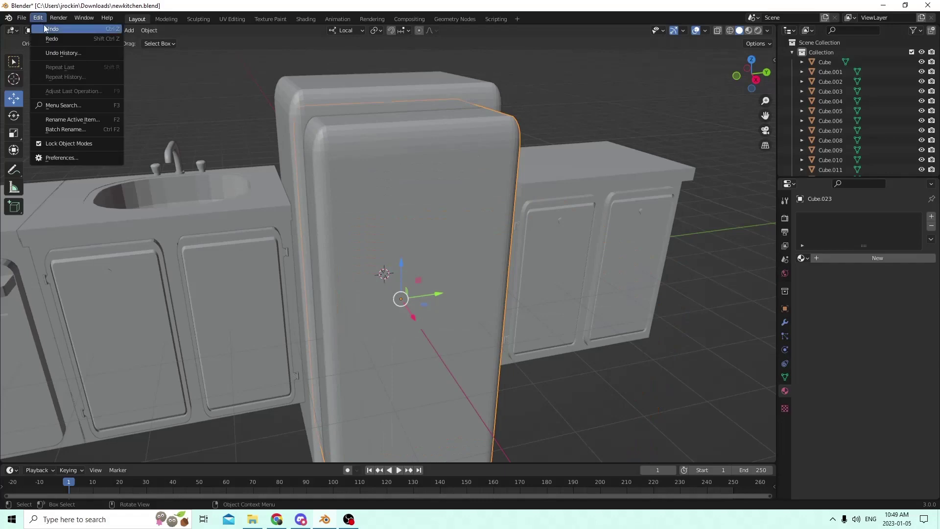
click(47, 27)
Duplicate the full-size forward block in place
middle_drag(153, 74, 180, 84)
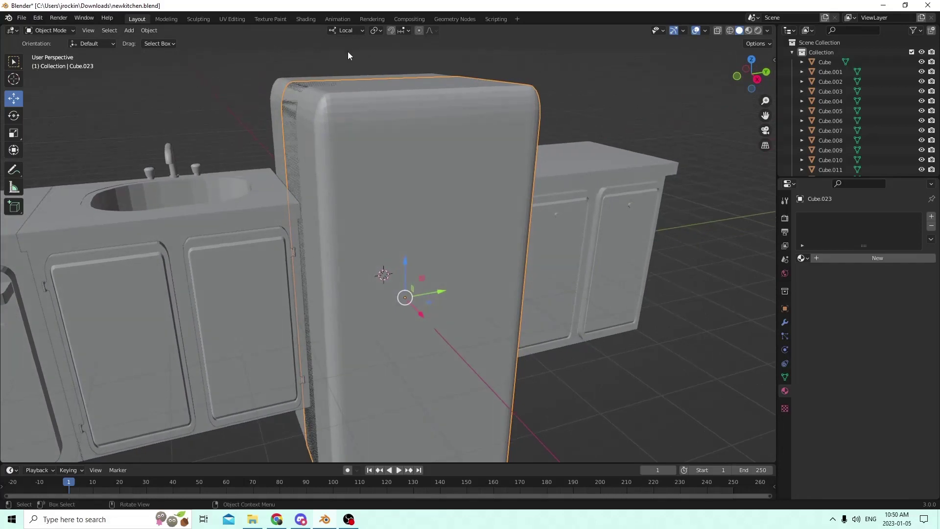
middle_drag(348, 52, 543, 133)
key(shift+d)
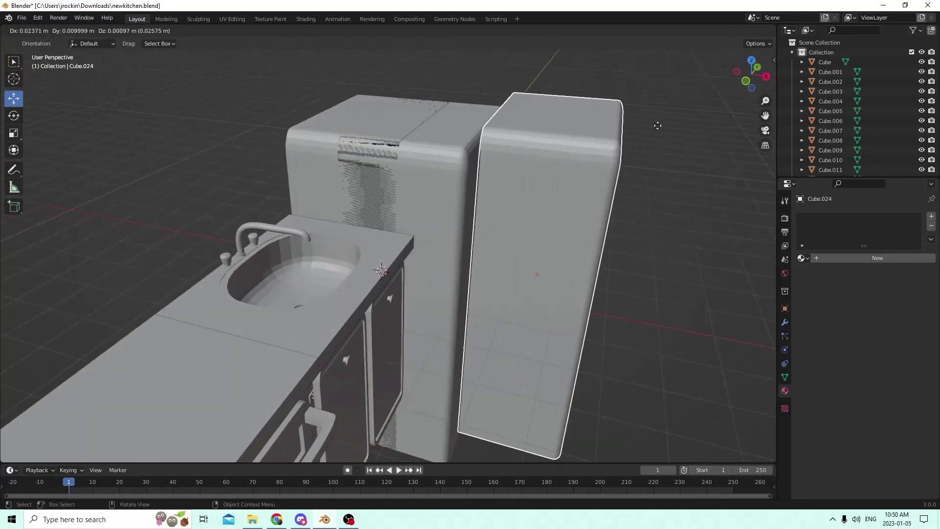
key(Escape)
middle_drag(686, 127, 548, 119)
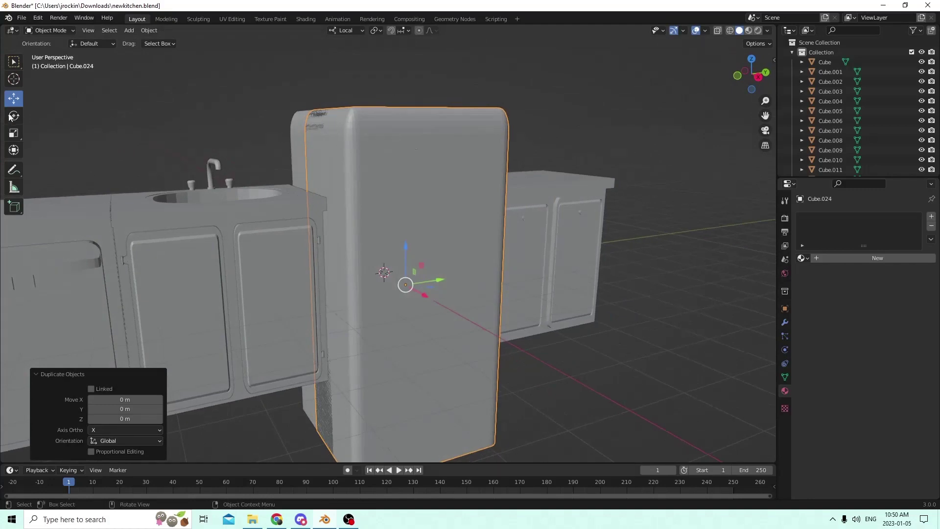
Scale the new copy along its Z axis by about 0.519, followed by about 1.083
click(14, 133)
mouse_move(362, 156)
middle_down()
mouse_move(378, 160)
mouse_move(329, 122)
mouse_move(374, 162)
middle_up()
drag(400, 239, 403, 258)
middle_drag(403, 259, 380, 234)
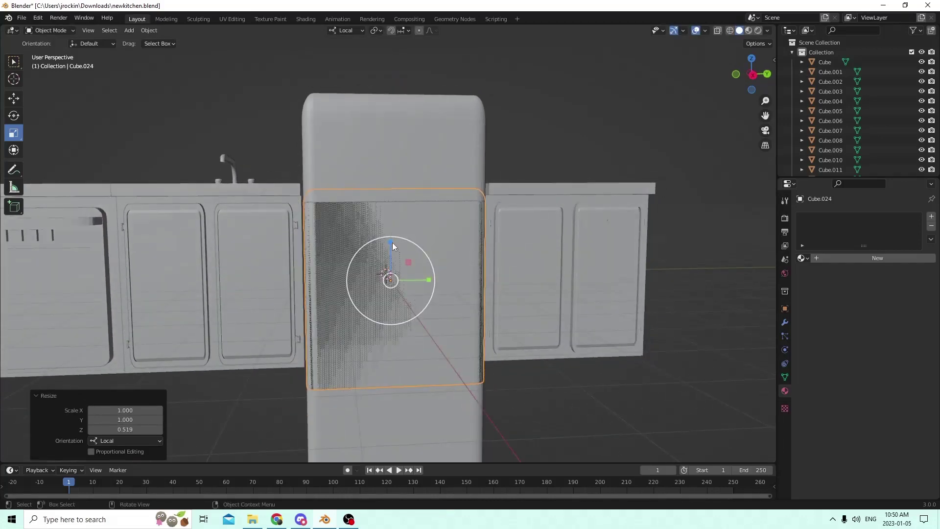
drag(390, 242, 391, 235)
middle_drag(358, 208, 69, 80)
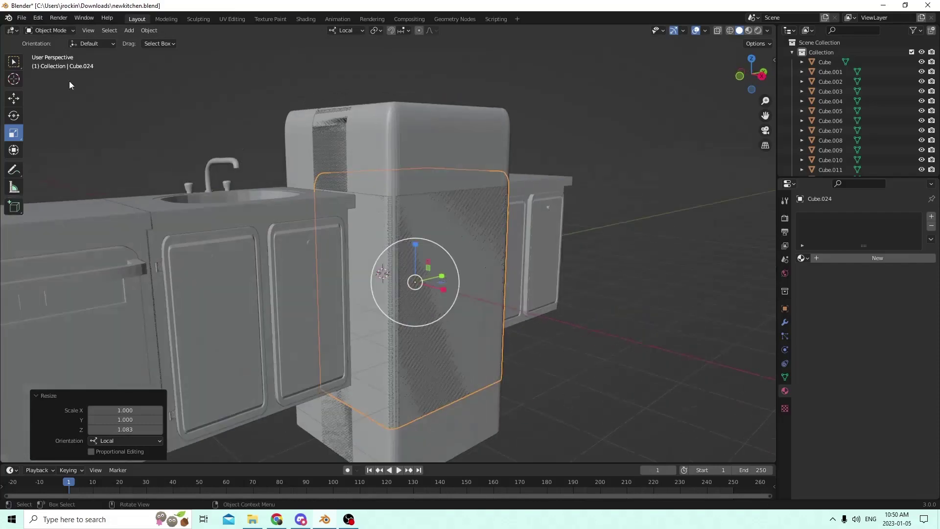
Lower the shortened copy about 0.013 m along its Z axis and pull it forward along X, clear of the tall blocks
click(17, 102)
middle_drag(310, 151, 411, 222)
drag(413, 240, 422, 299)
middle_drag(392, 270, 430, 267)
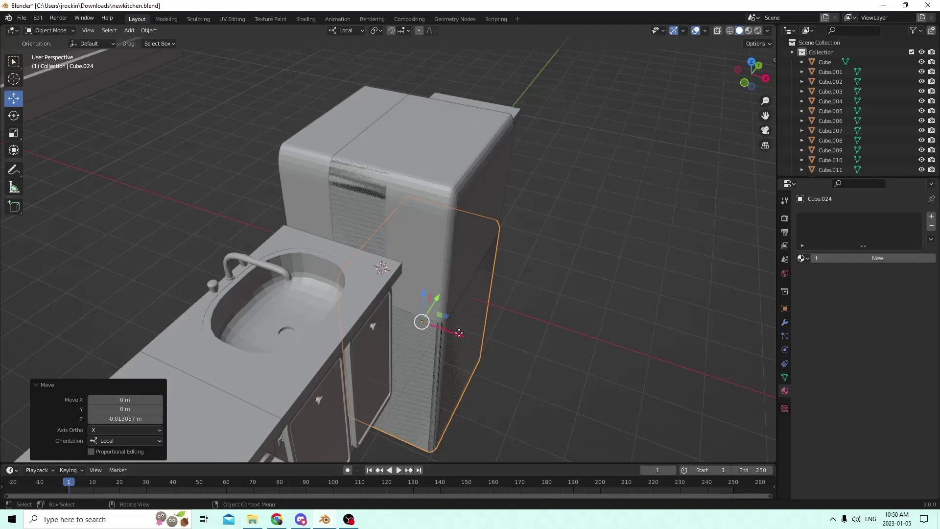
drag(459, 333, 621, 387)
middle_drag(622, 387, 323, 161)
Delete the full-size duplicate that overlaps the original tall block
click(378, 151)
middle_drag(385, 173, 593, 287)
click(164, 278)
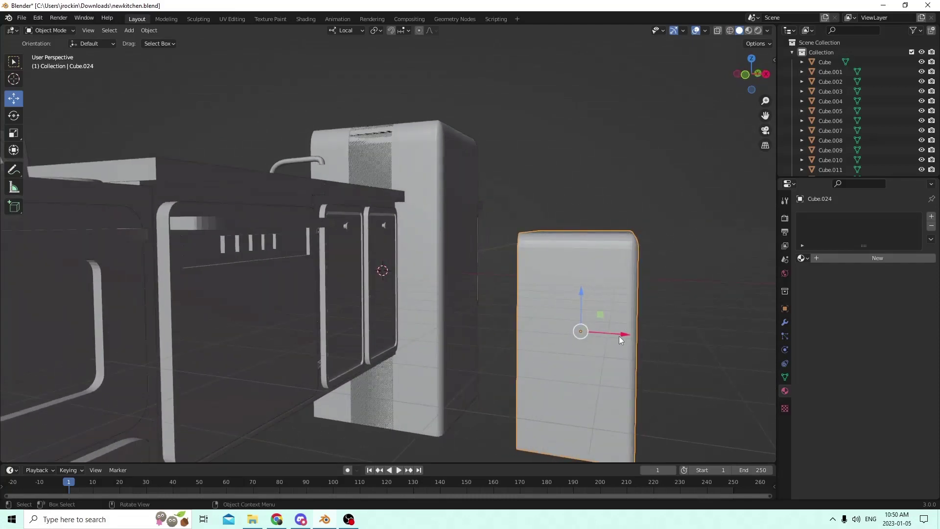
middle_drag(513, 277, 324, 251)
click(352, 254)
key(Delete)
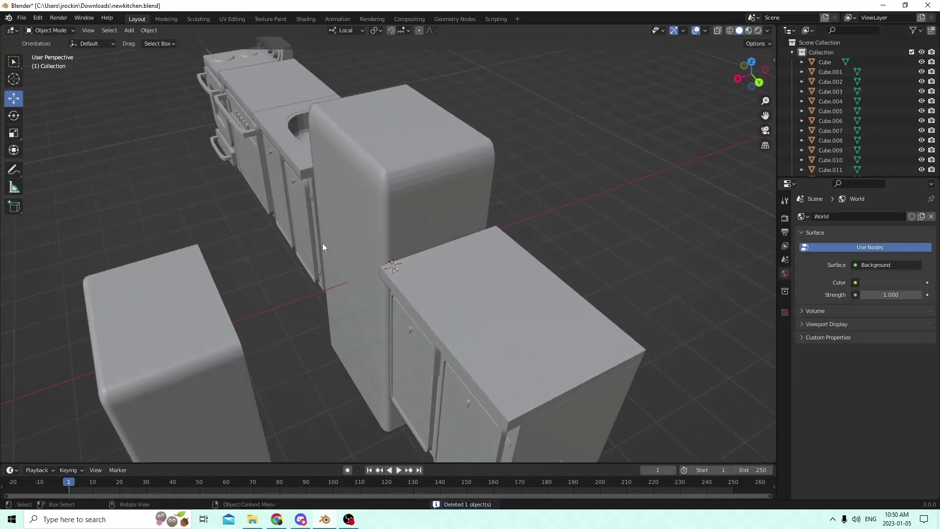
Duplicate the short front block in place and move the copy about 0.036 m back along its X axis toward the tall block
click(362, 194)
middle_drag(366, 196, 442, 223)
click(342, 393)
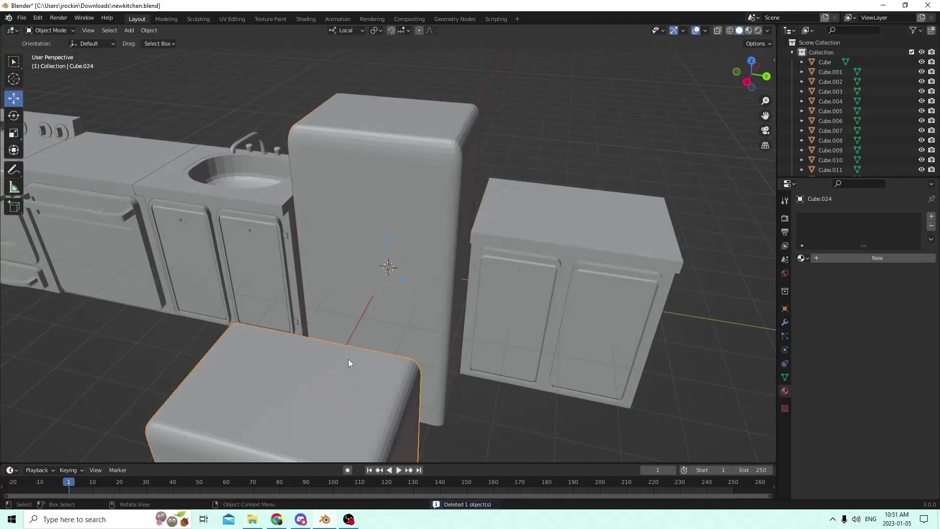
middle_drag(348, 360, 596, 366)
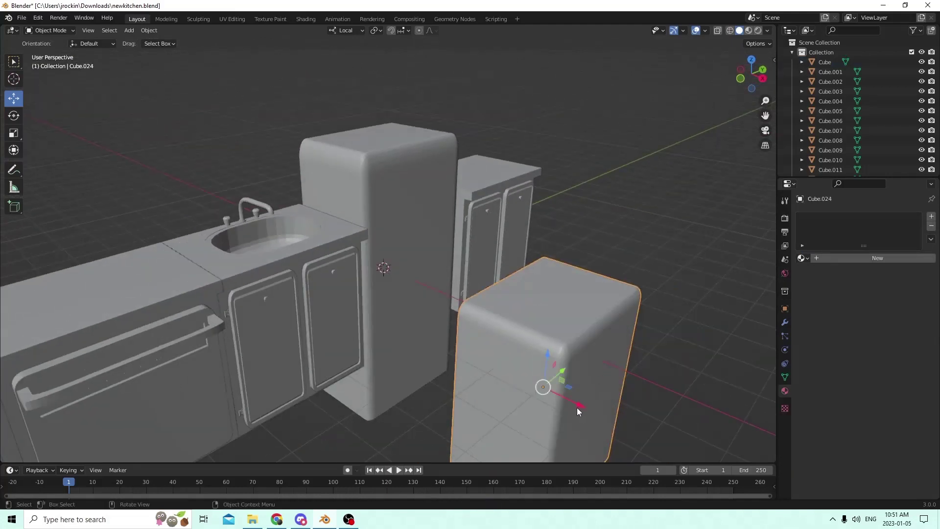
drag(577, 408, 475, 320)
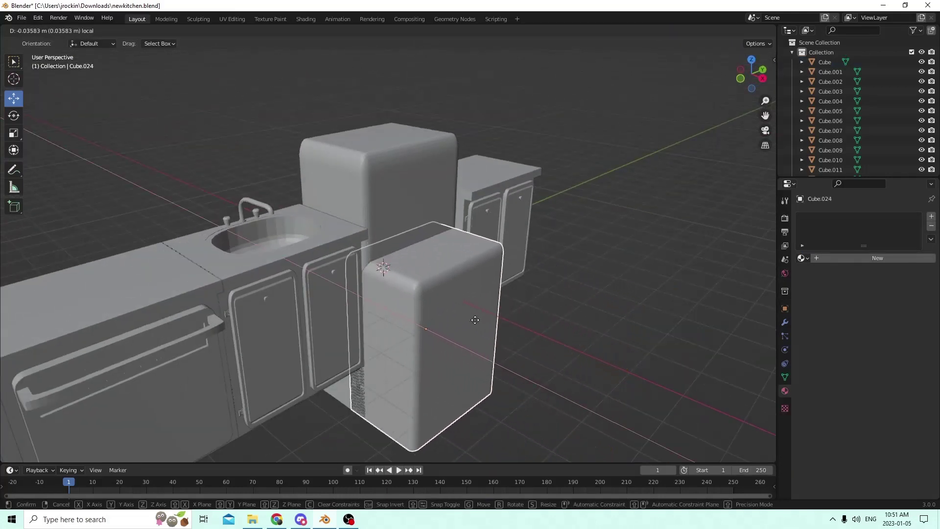
right_click(475, 320)
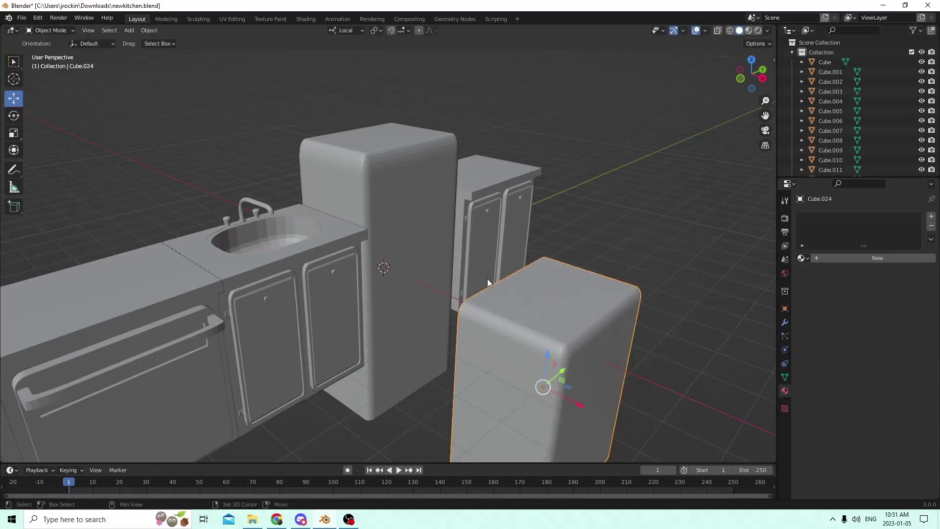
key(shift+d)
right_click(580, 359)
drag(574, 400, 474, 320)
middle_drag(474, 321, 304, 319)
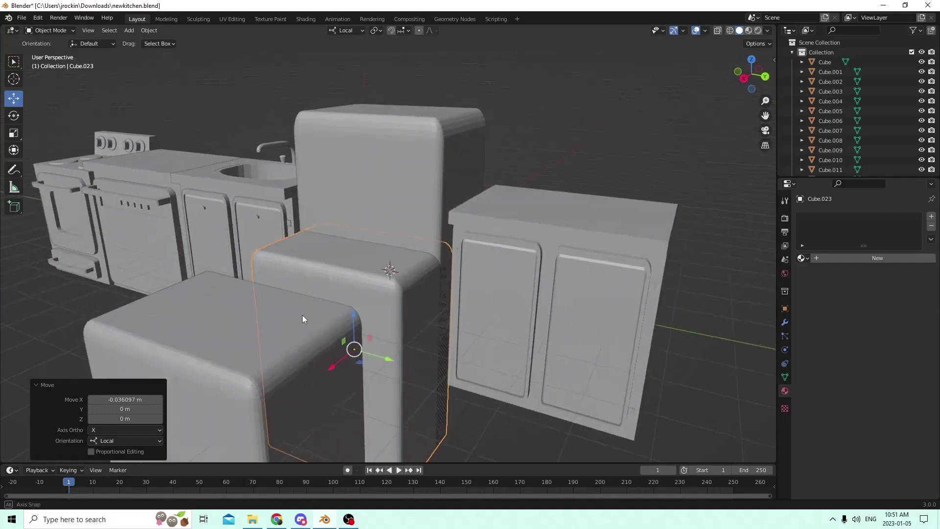
Scale the short copy uniformly to about 0.919 and move it about 0.013 m further back along its X axis
key(s)
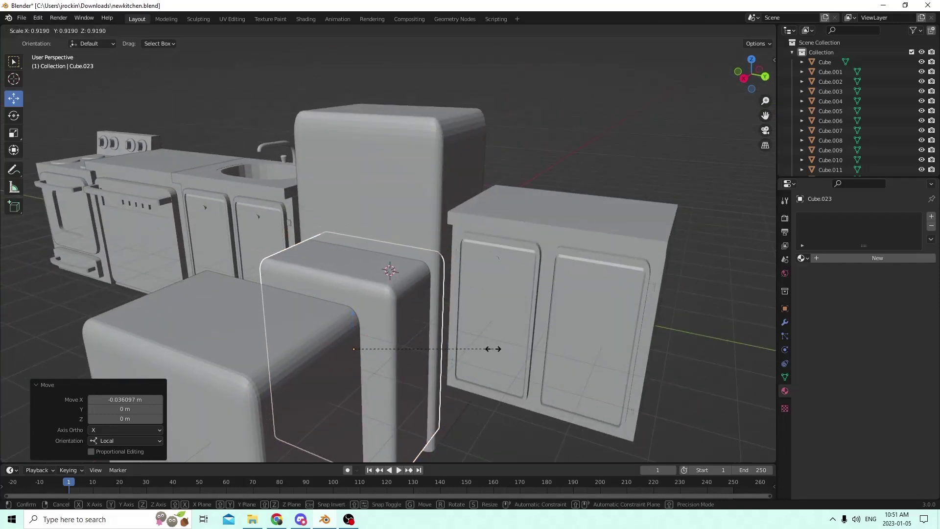
click(492, 348)
middle_drag(492, 348, 379, 330)
drag(283, 343, 341, 326)
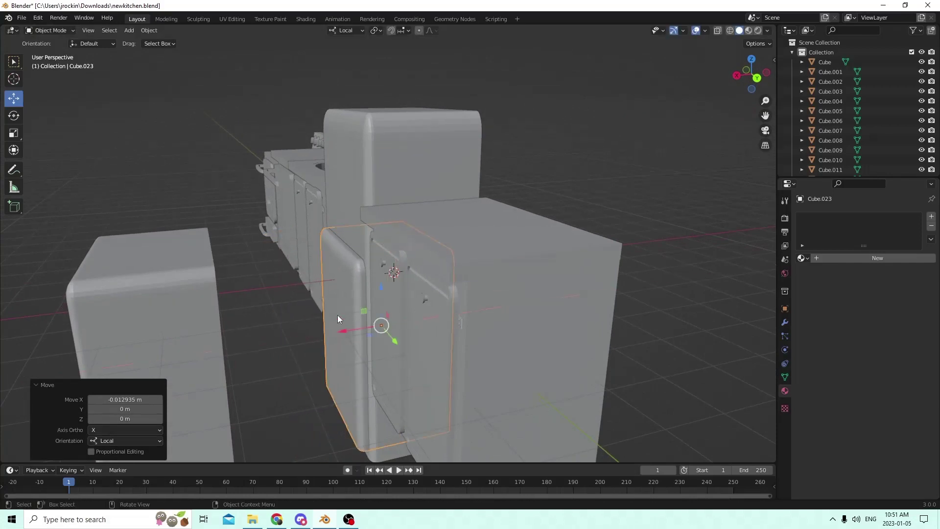
middle_drag(337, 315, 463, 301)
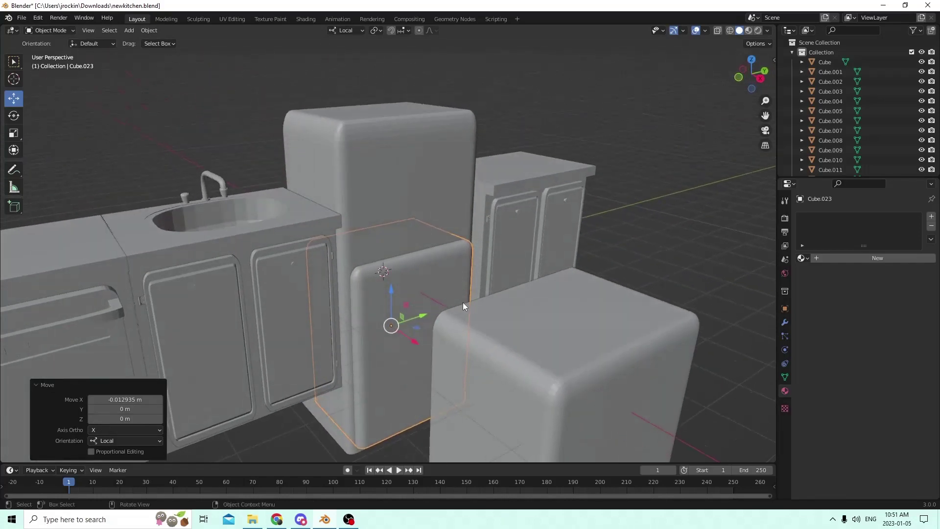
Select both short blocks together and scale them to about 1.063 along their local Z axis
middle_drag(463, 302, 351, 231)
click(590, 306)
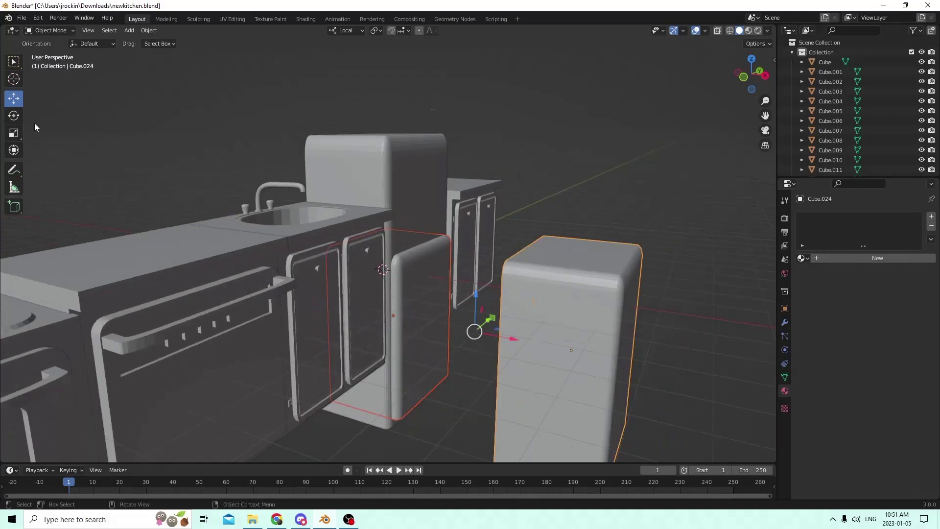
click(14, 132)
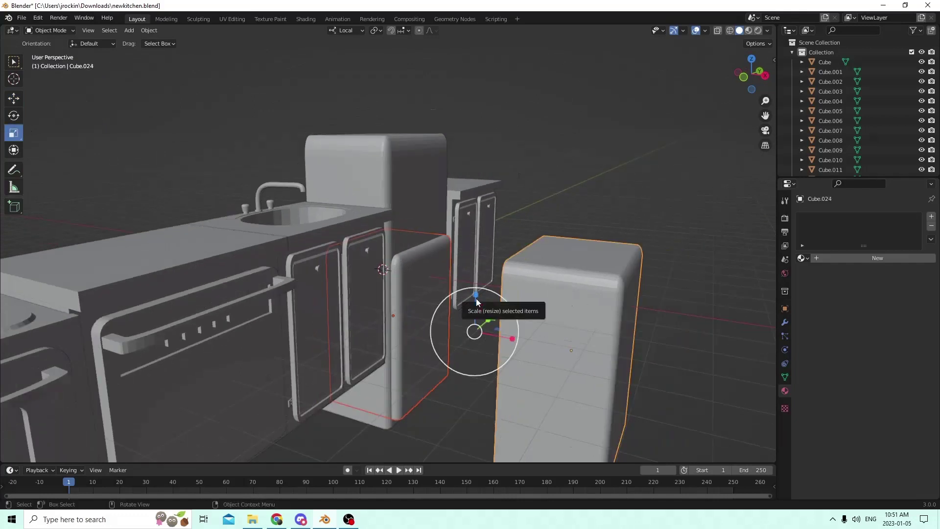
drag(476, 294, 476, 290)
middle_drag(476, 290, 451, 276)
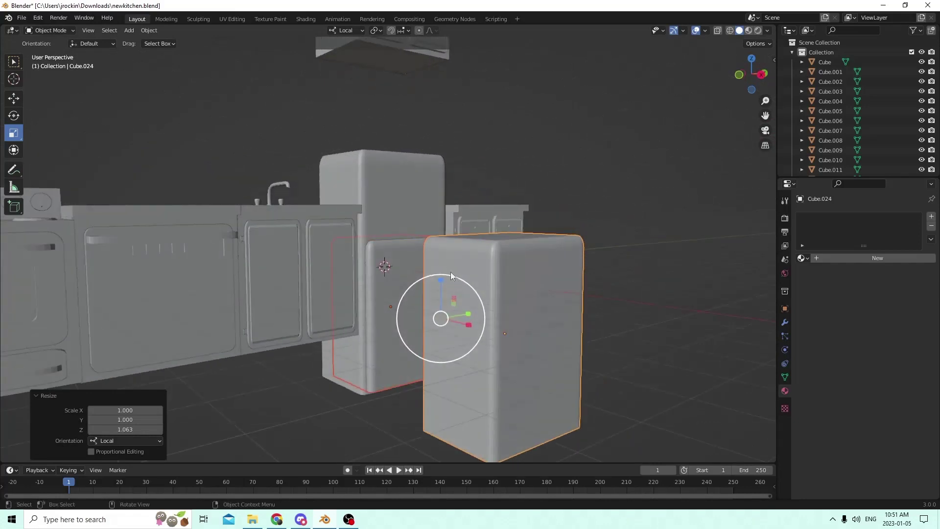
Raise both short blocks about 0.001 m along their local Z axis and clear the selection
click(14, 98)
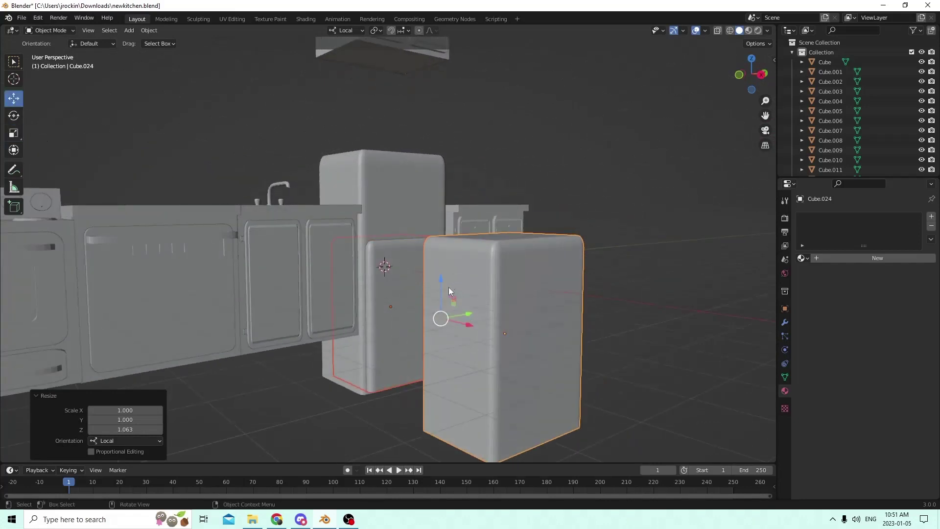
drag(439, 280, 437, 274)
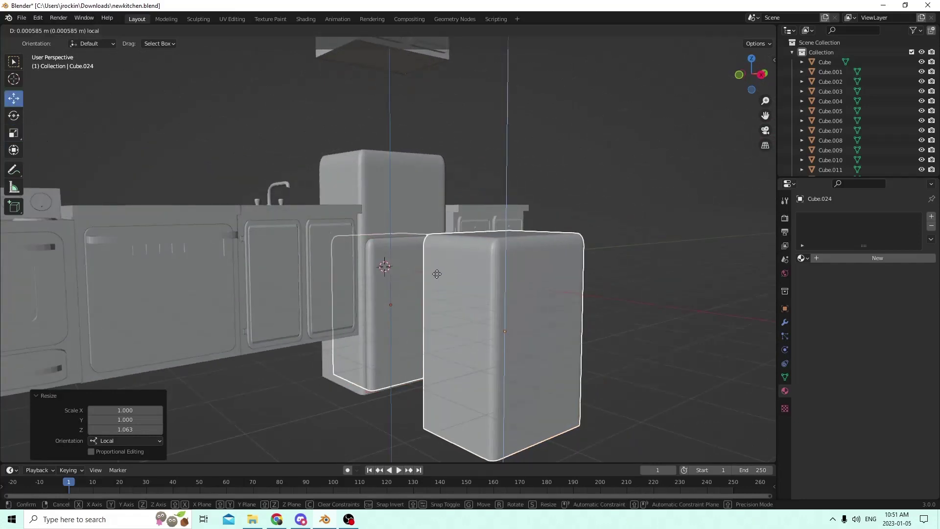
drag(436, 273, 437, 272)
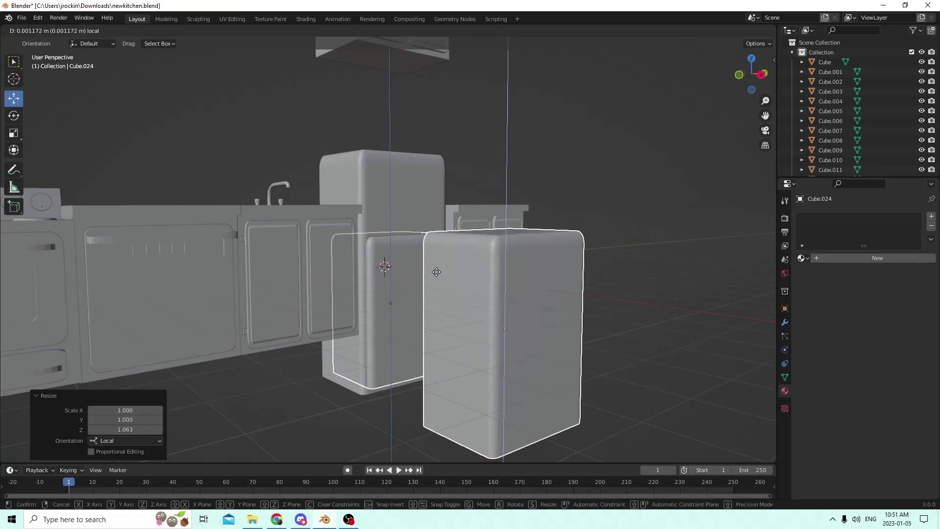
drag(436, 272, 436, 271)
middle_drag(436, 271, 337, 272)
click(728, 286)
Duplicate the larger short front block in place and raise the copy about 0.034 m along its Z axis
middle_drag(388, 280, 539, 289)
click(533, 284)
key(shift+d)
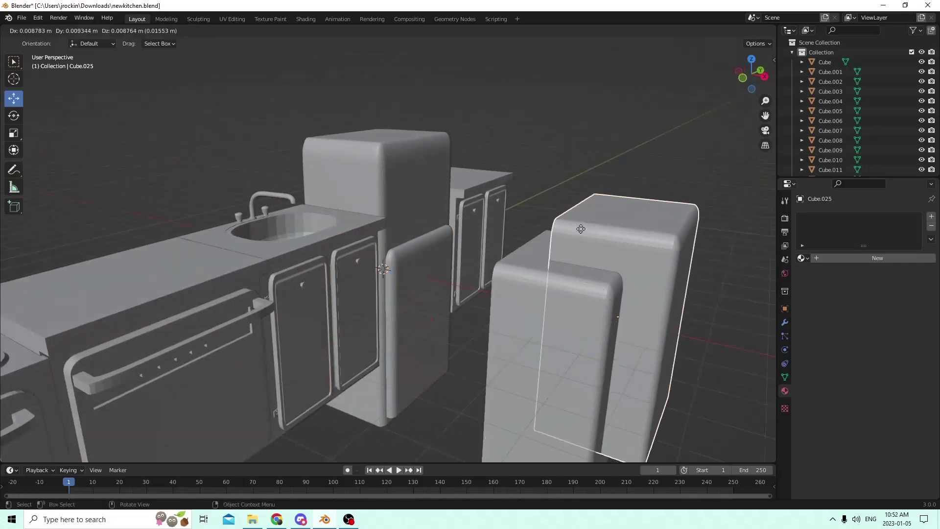
right_click(529, 209)
middle_drag(529, 209, 508, 279)
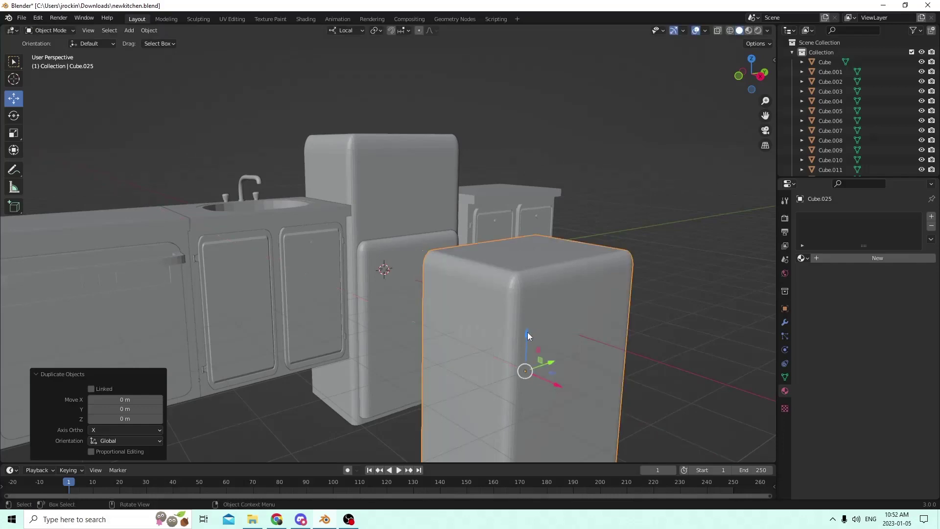
drag(528, 336, 535, 175)
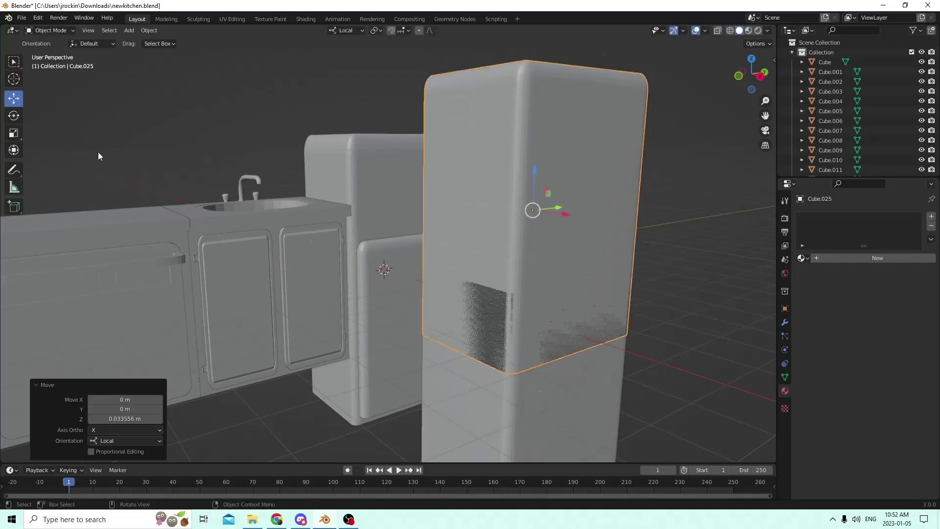
Scale the upper copy to about 0.385 along Z and raise it to a Z location of about 0.0254 m
click(14, 133)
middle_drag(373, 163, 442, 205)
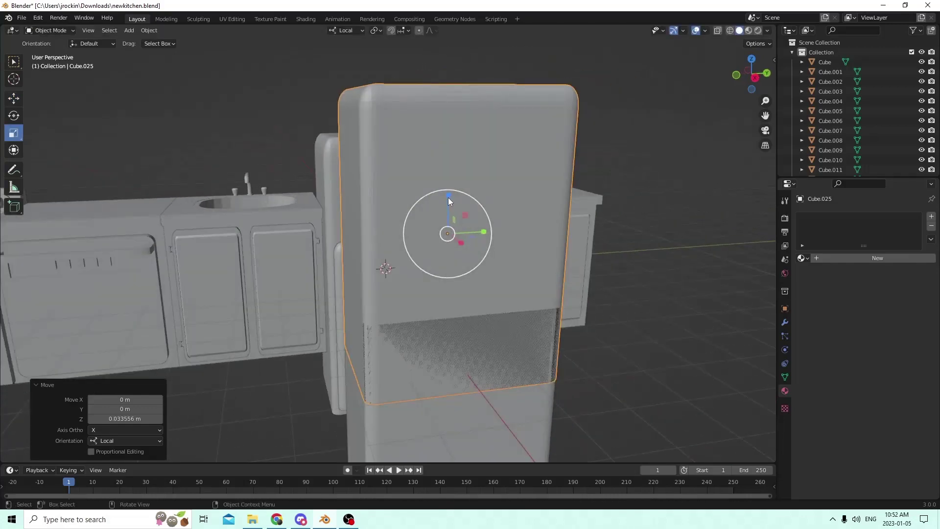
drag(449, 200, 455, 222)
middle_drag(455, 221, 381, 180)
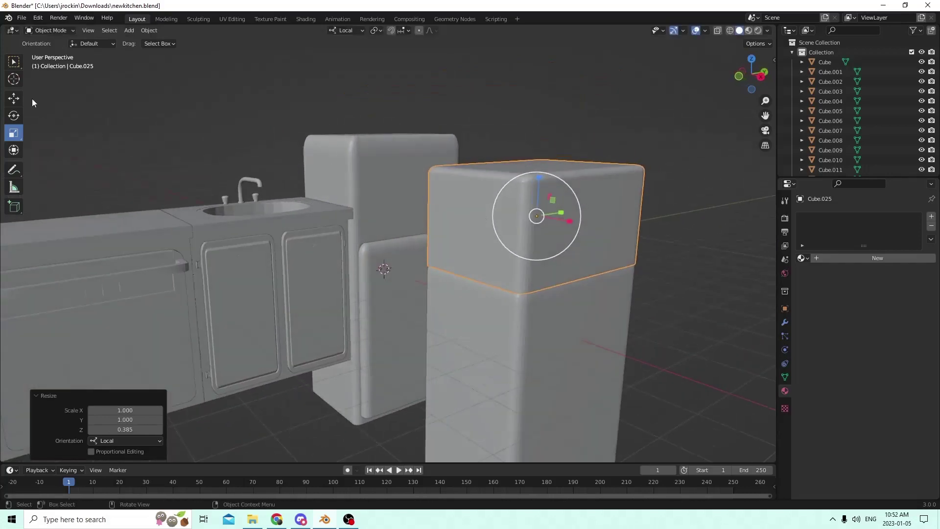
click(14, 99)
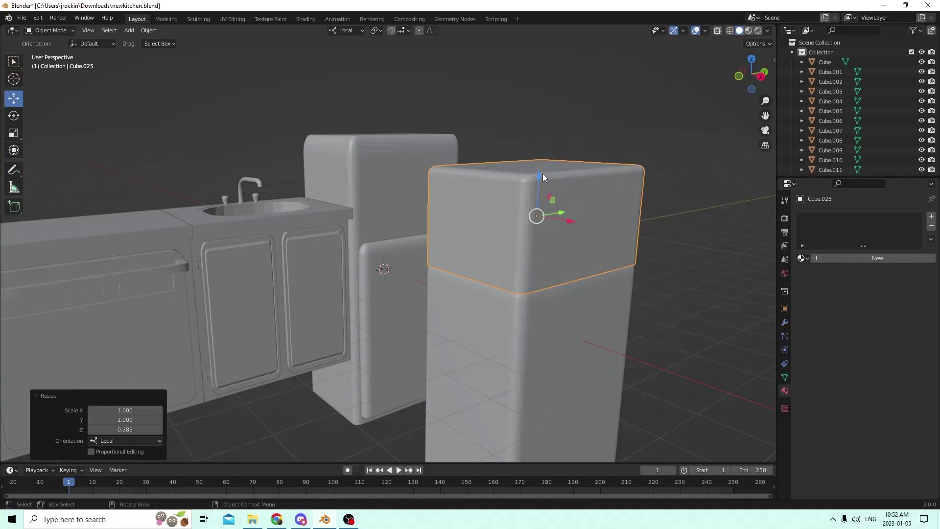
drag(538, 176, 541, 156)
middle_drag(541, 156, 650, 239)
Duplicate the upper front block in place and move the copy about 0.046 m back along its X axis into the tall block
key(shift+d)
key(Escape)
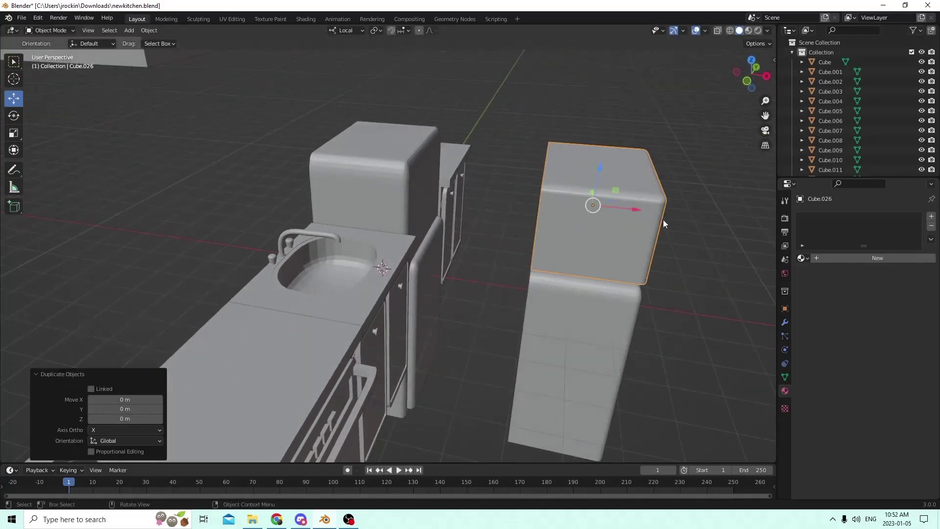
key(g)
click(441, 174)
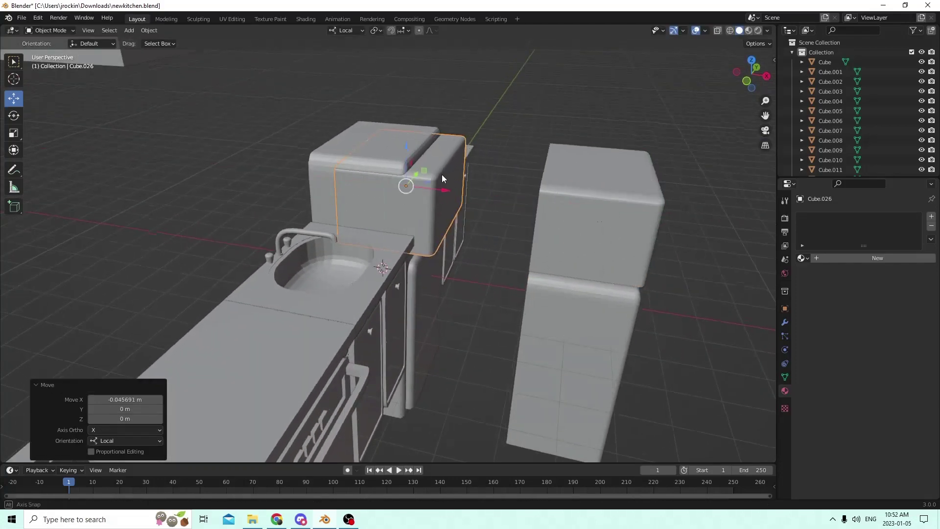
Scale the upper copy inside the tall block uniformly to about 0.91
middle_drag(442, 174, 474, 187)
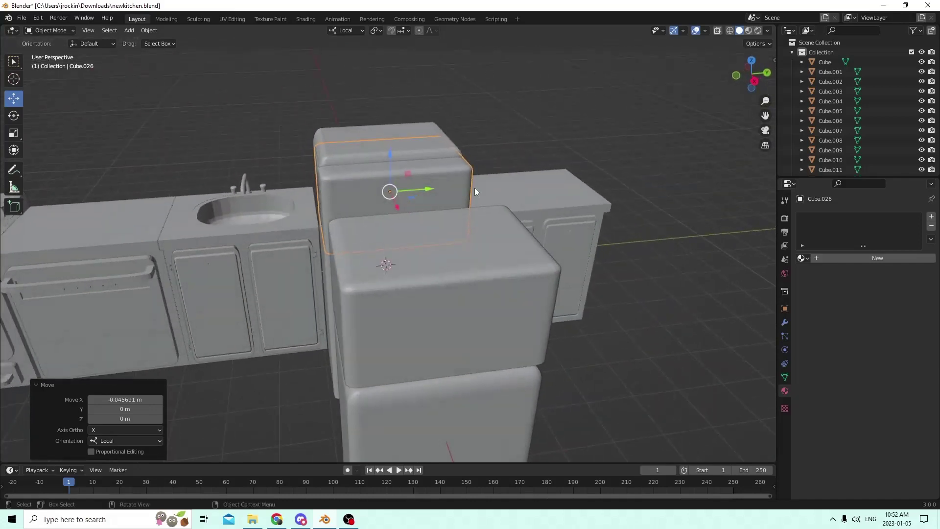
key(s)
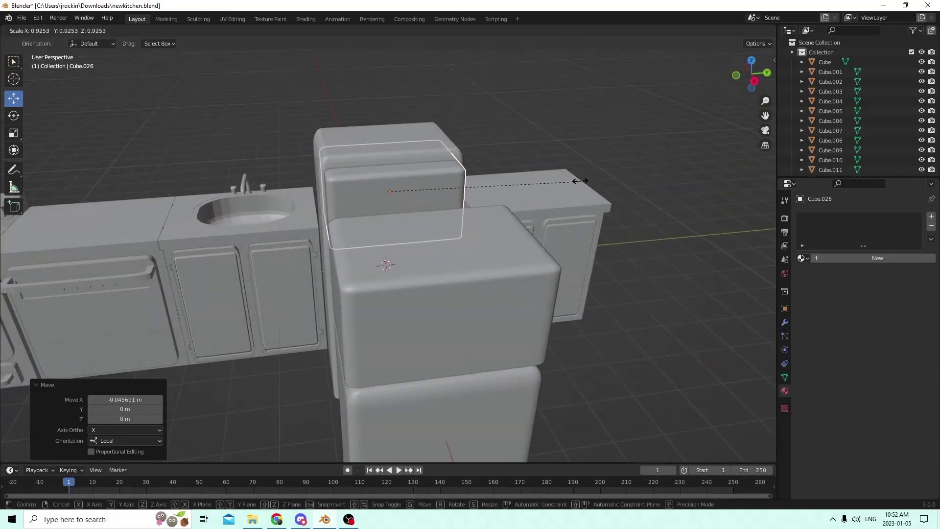
click(585, 179)
middle_drag(586, 178, 586, 151)
Check the lower inset block's Y scale and set the upper inset block's Y scale to the matching 1.602
click(342, 265)
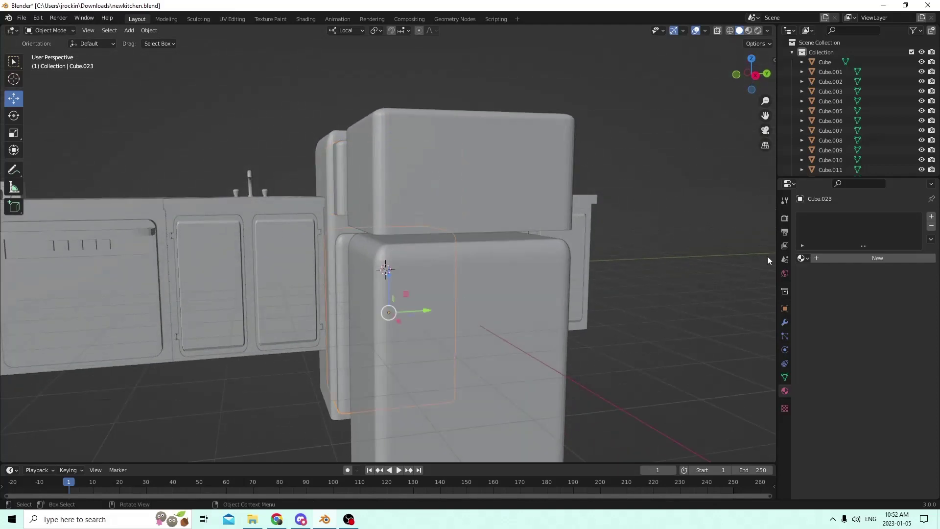
click(785, 309)
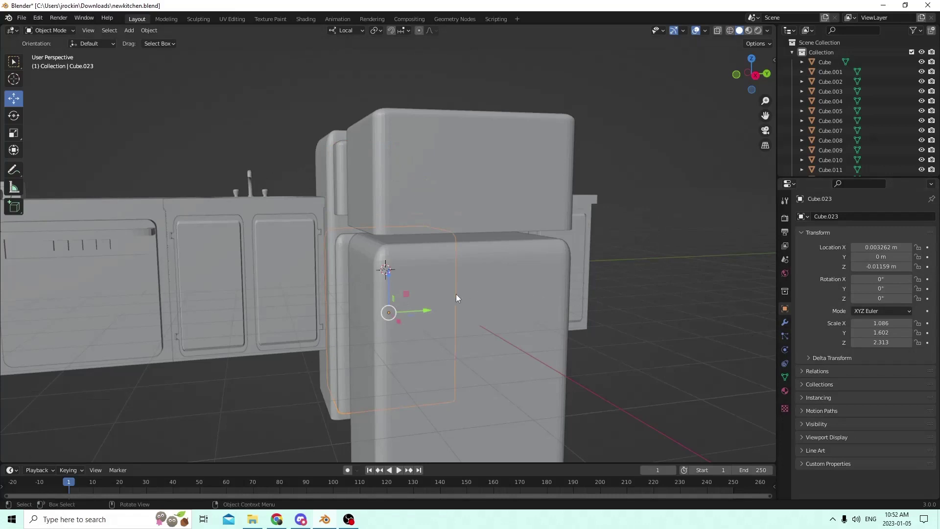
click(426, 310)
click(14, 132)
middle_drag(441, 231, 480, 269)
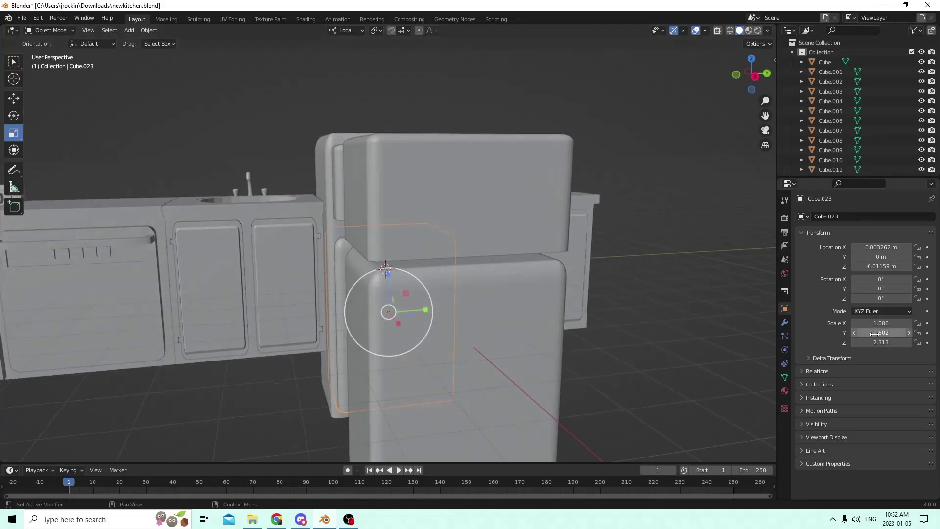
middle_drag(419, 260, 464, 272)
click(355, 188)
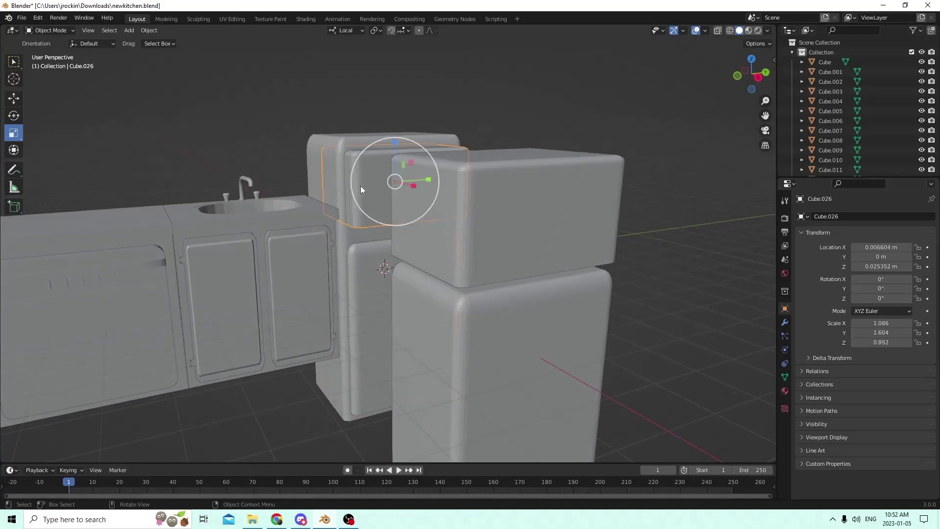
click(881, 333)
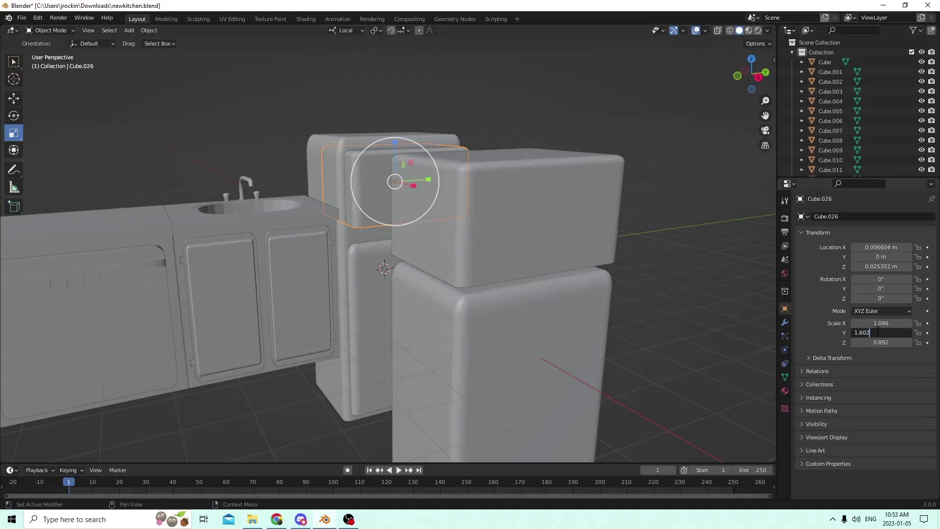
key(Return)
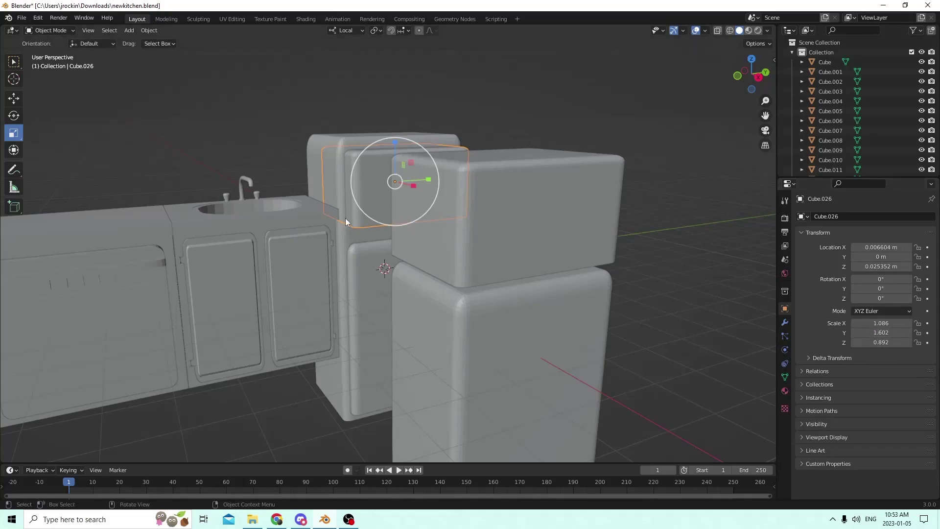
Move the upper inset block back along its X axis to an X location of about 0.0029 m
middle_drag(346, 219, 166, 133)
click(13, 98)
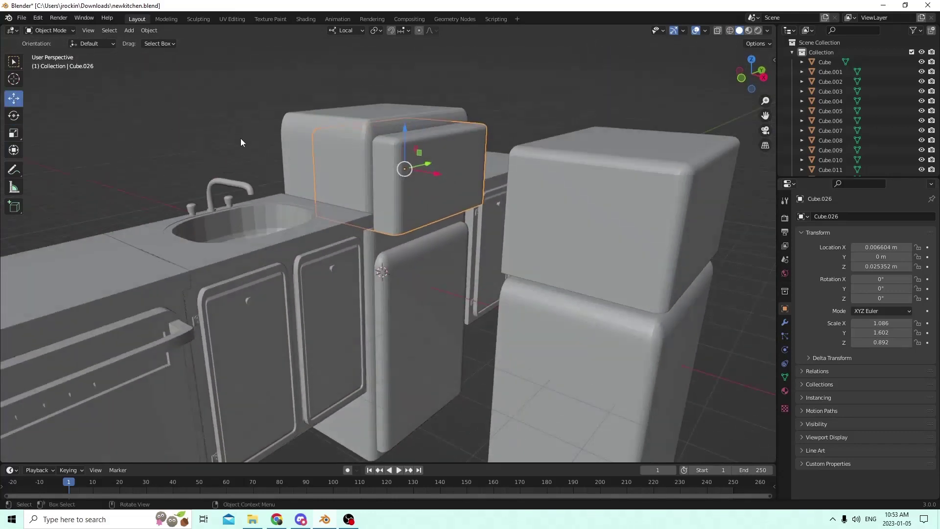
middle_drag(241, 143, 345, 165)
drag(450, 181, 427, 171)
middle_drag(437, 169, 469, 185)
Cut both inset blocks out of the tall block with a Bool Tool Auto Boolean Difference, keeping the tall block as the active object
click(431, 295)
middle_drag(431, 296, 337, 170)
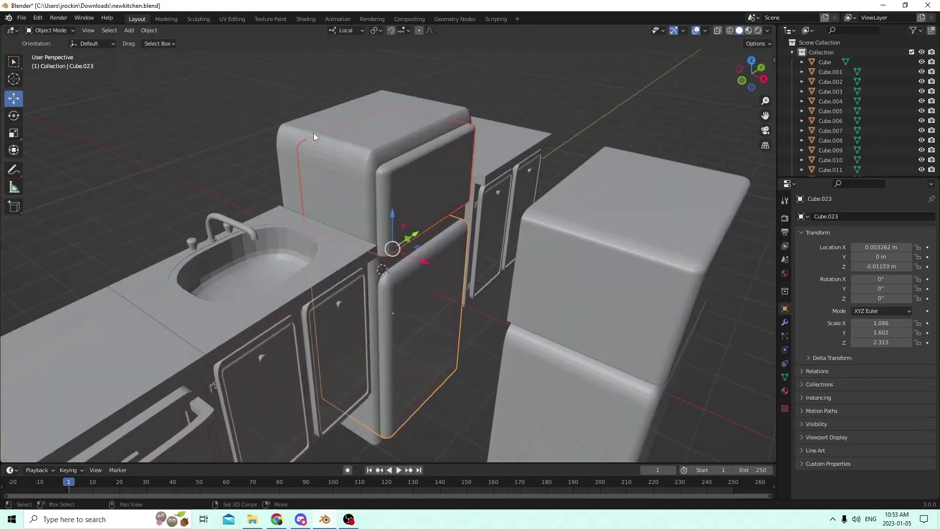
click(403, 178)
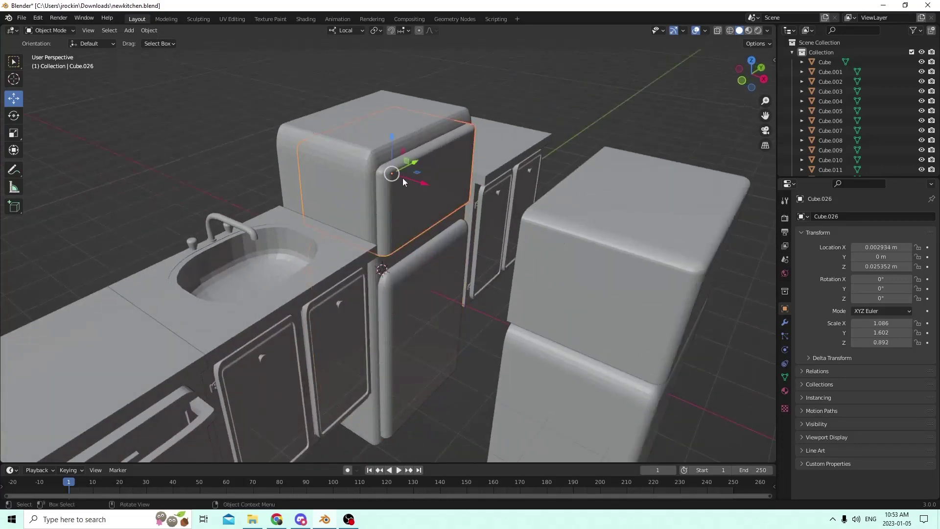
shift+click(430, 288)
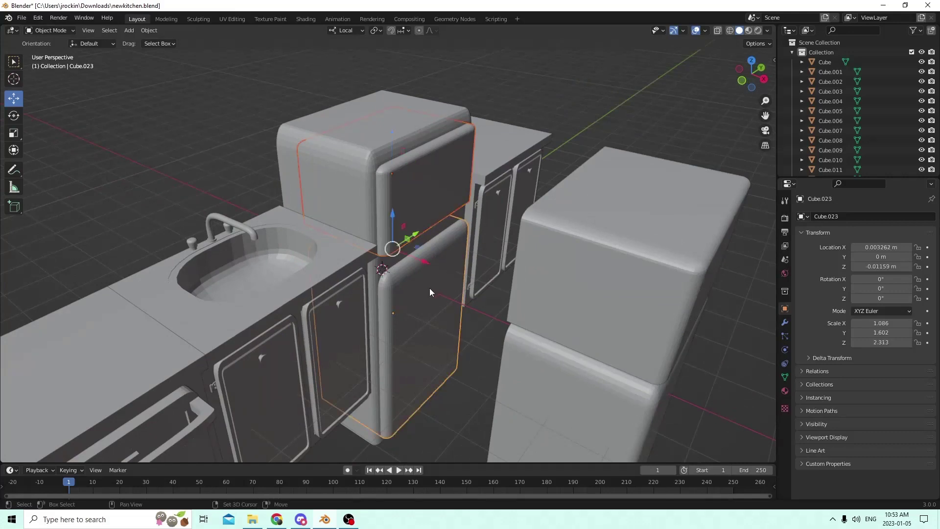
shift+click(288, 155)
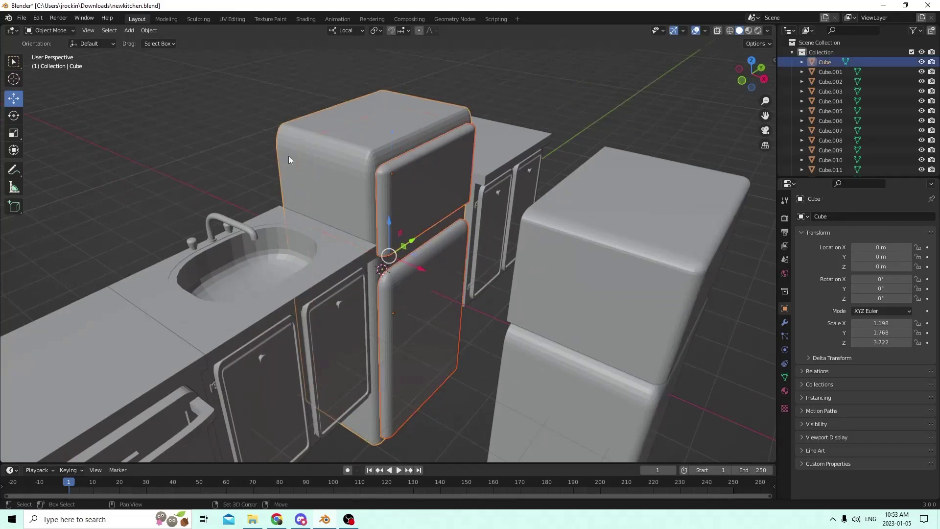
scroll(283, 155, up, 2)
click(149, 30)
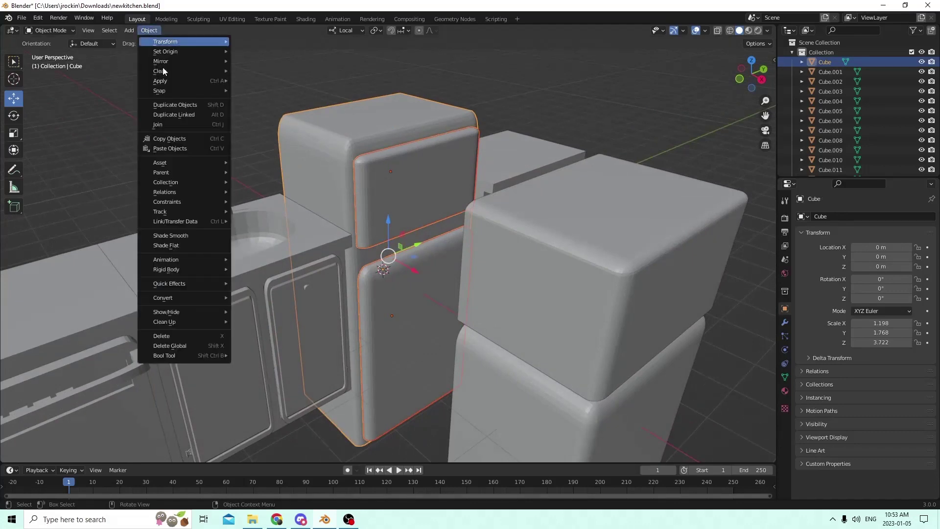
mouse_move(172, 356)
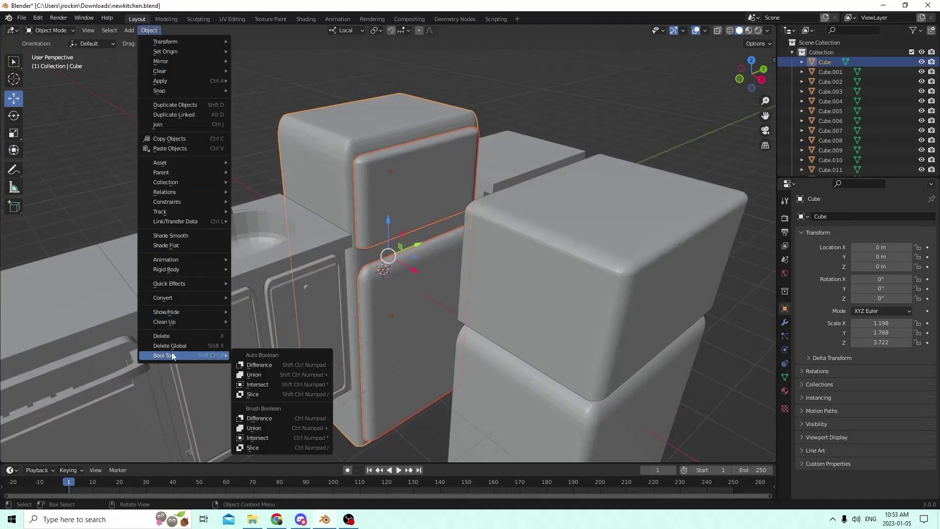
click(276, 365)
middle_drag(315, 326, 329, 311)
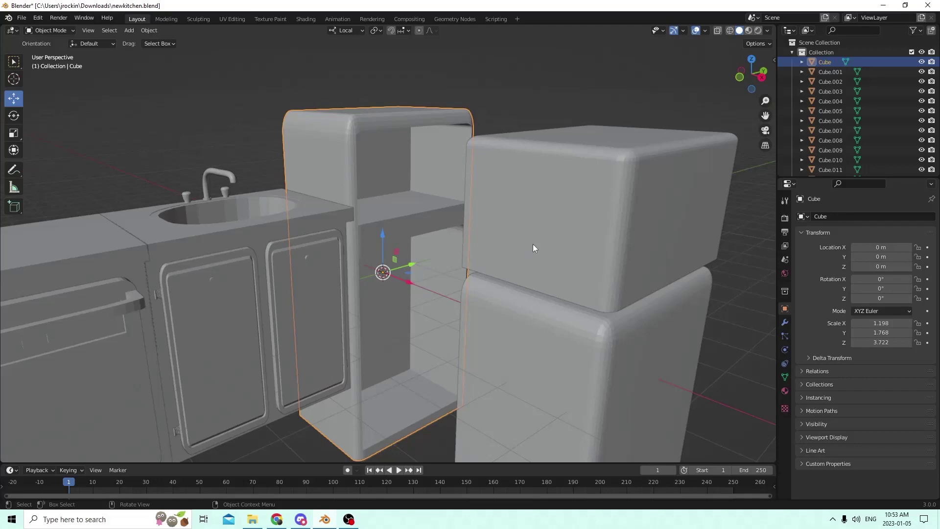
Select the upper and lower front blocks and scale them to 0.100 along their local X axis to form thin doors
middle_drag(475, 248, 586, 225)
click(615, 219)
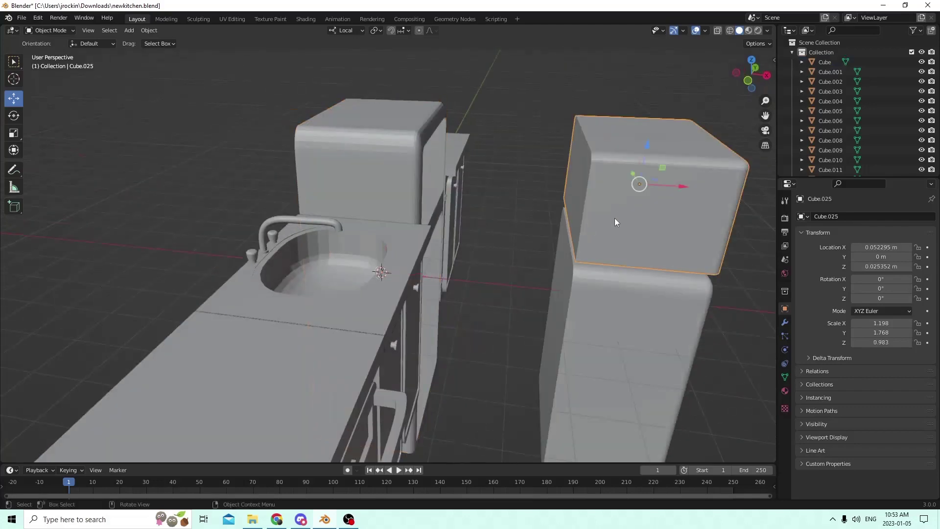
shift+click(609, 312)
scroll(616, 306, up, 3)
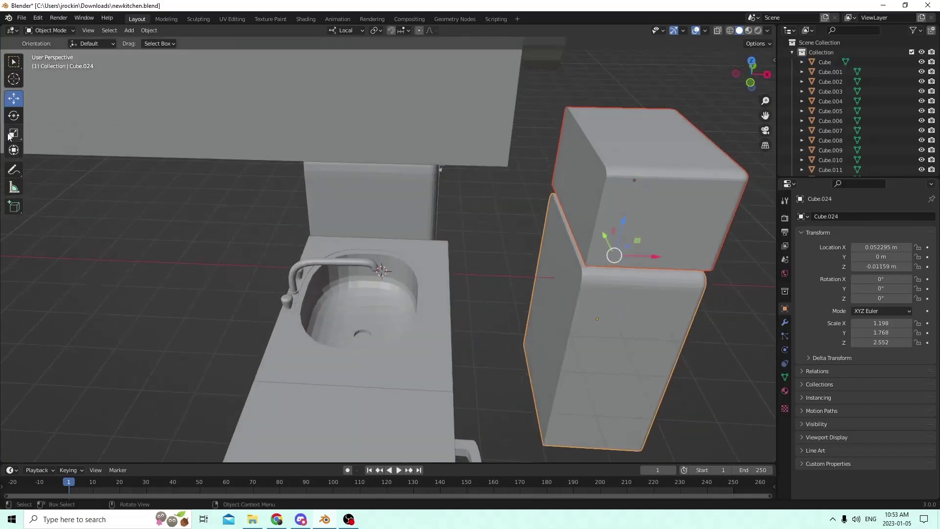
click(9, 138)
middle_drag(561, 239, 558, 246)
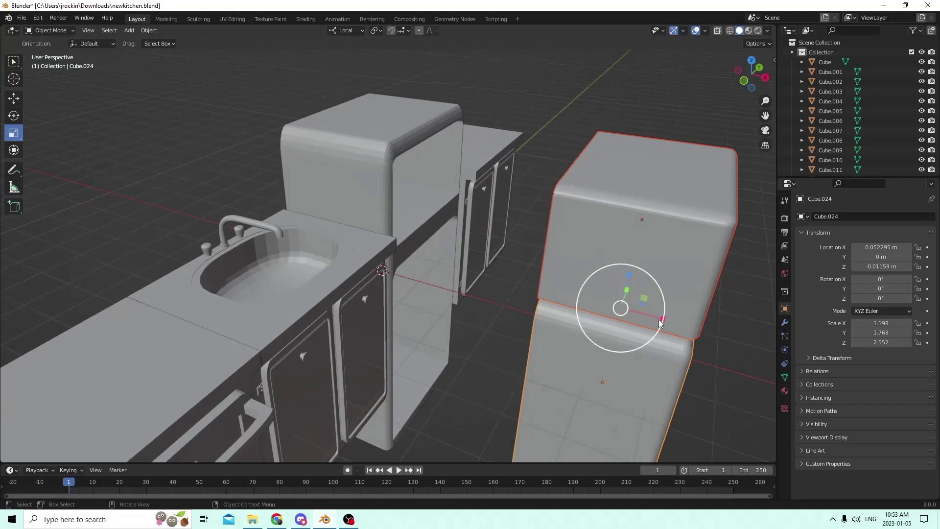
drag(662, 320, 625, 307)
middle_drag(624, 307, 551, 266)
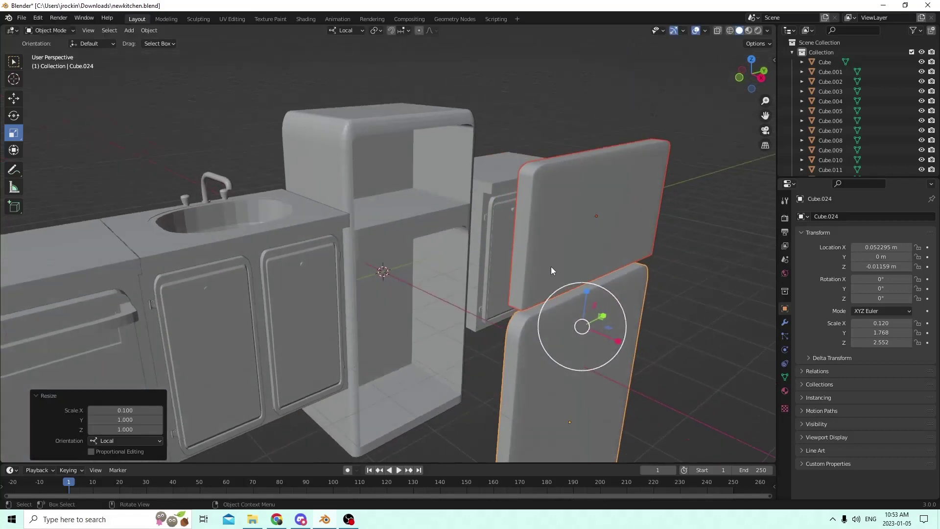
Move both doors back along their local X axis onto the refrigerator's front, to an X location of about 0.0128 m
click(9, 103)
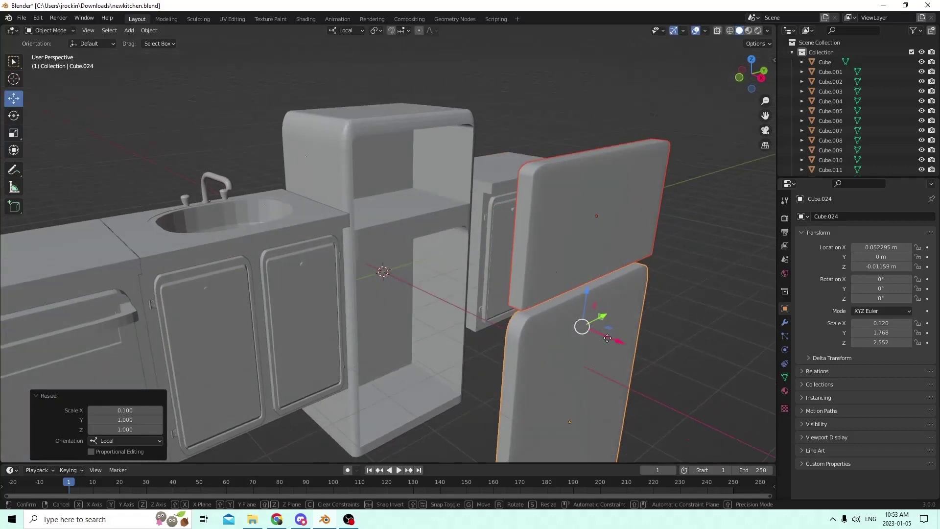
drag(592, 325, 457, 256)
middle_drag(458, 253, 415, 245)
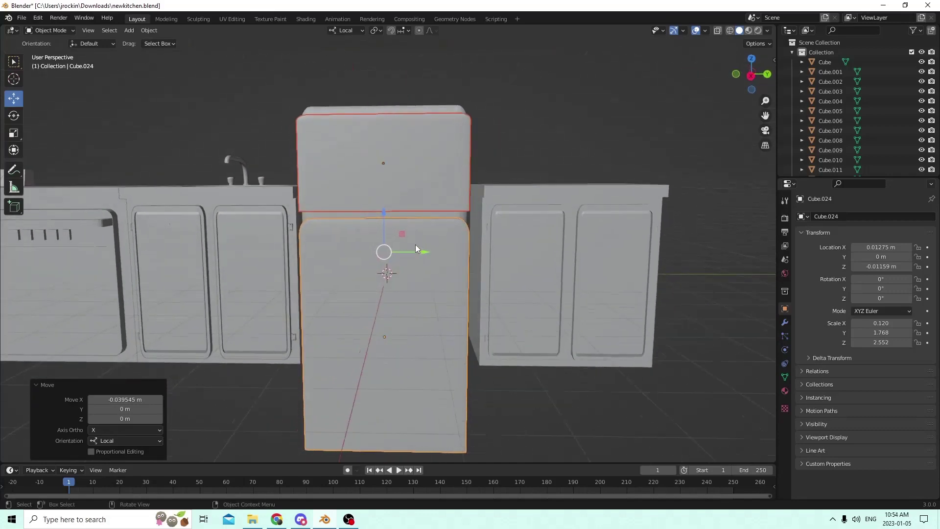
Try to bevel the upper door's two lower corner edges with six segments
click(389, 147)
middle_drag(437, 170, 455, 133)
key(Tab)
middle_drag(397, 149, 317, 136)
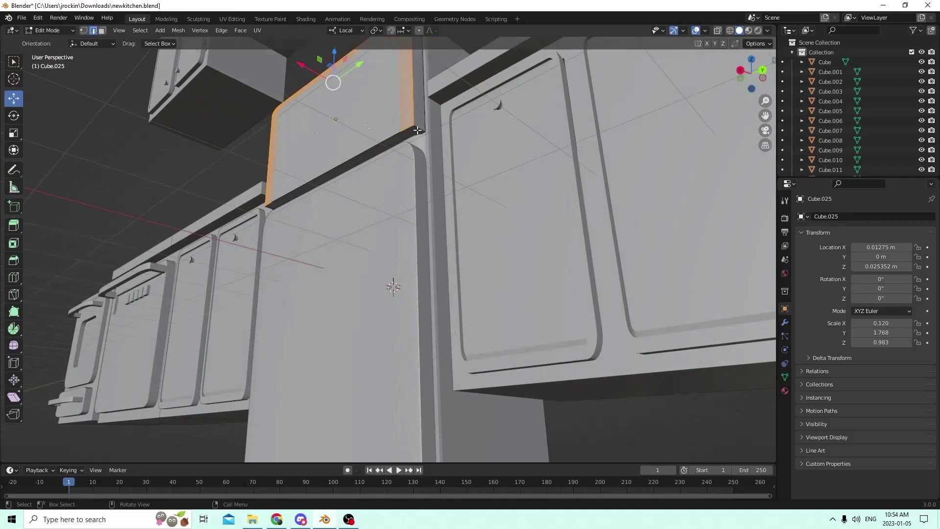
middle_drag(417, 130, 471, 147)
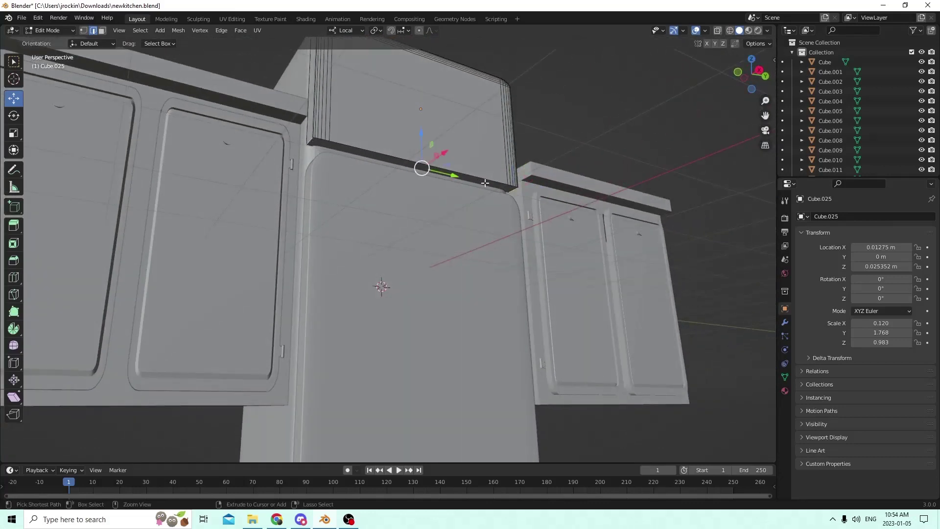
key(ctrl+b)
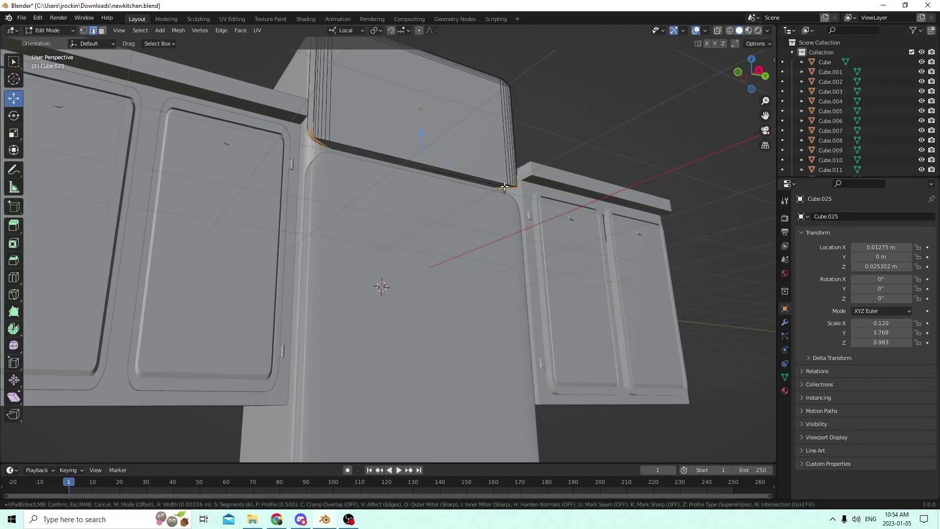
click(505, 186)
middle_drag(486, 174, 629, 146)
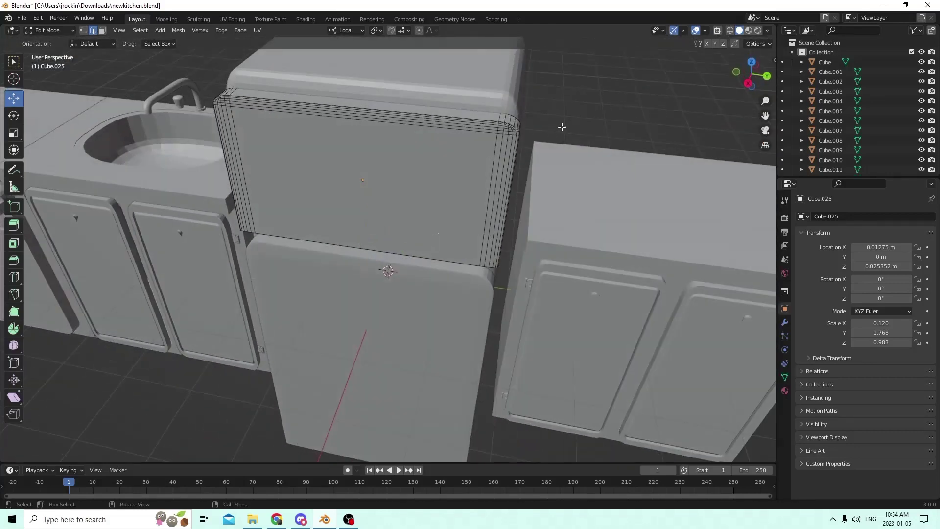
mouse_move(562, 127)
middle_down()
mouse_move(575, 92)
mouse_move(607, 105)
mouse_move(551, 138)
middle_up()
key(Tab)
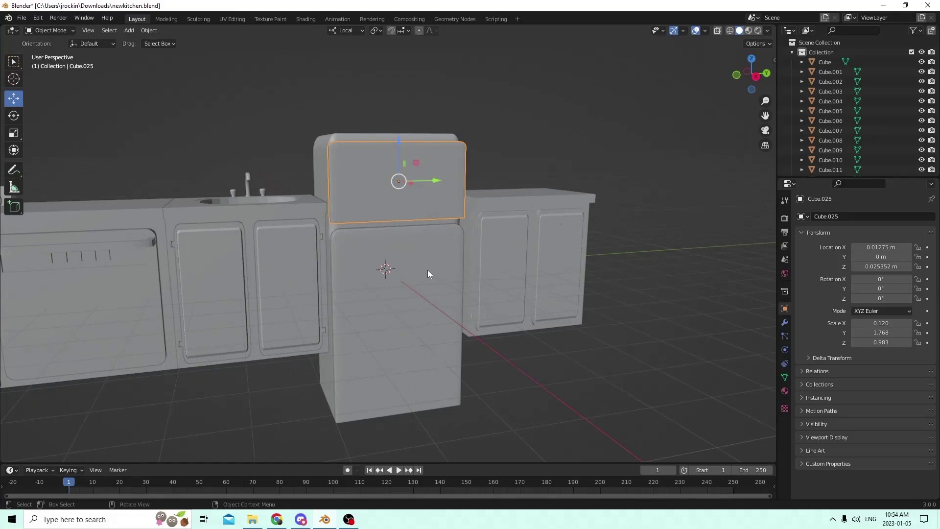
middle_drag(427, 269, 399, 304)
key(Tab)
key(Tab)
click(434, 298)
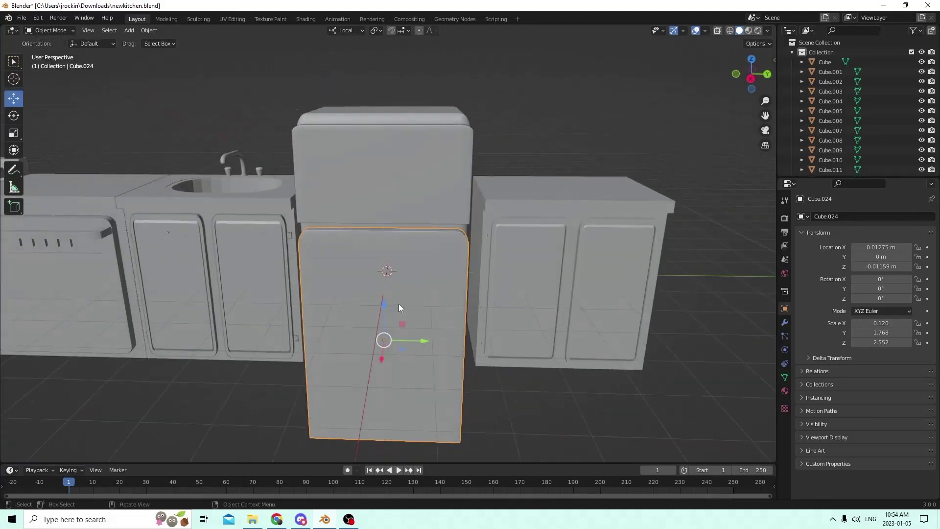
Raise the upper door along its Z axis to a Z location of about 0.0264 m
click(409, 183)
middle_drag(395, 166, 402, 137)
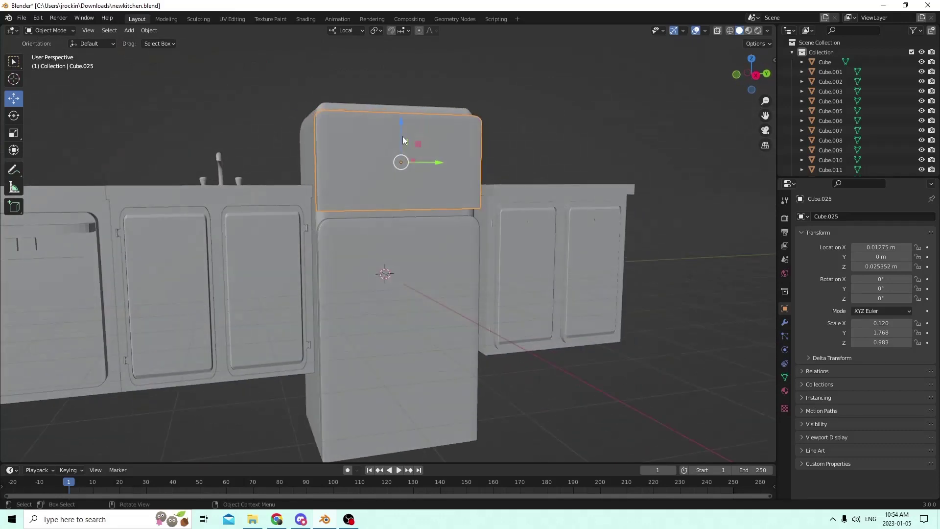
drag(402, 122, 401, 113)
mouse_move(400, 113)
middle_down()
mouse_move(366, 93)
mouse_move(337, 117)
mouse_move(410, 118)
middle_up()
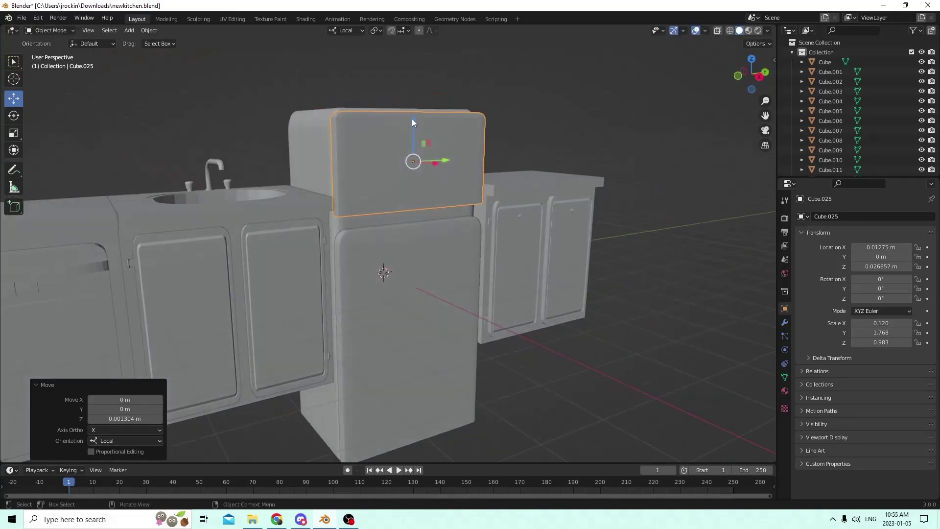
drag(412, 119, 411, 122)
middle_drag(412, 122, 377, 132)
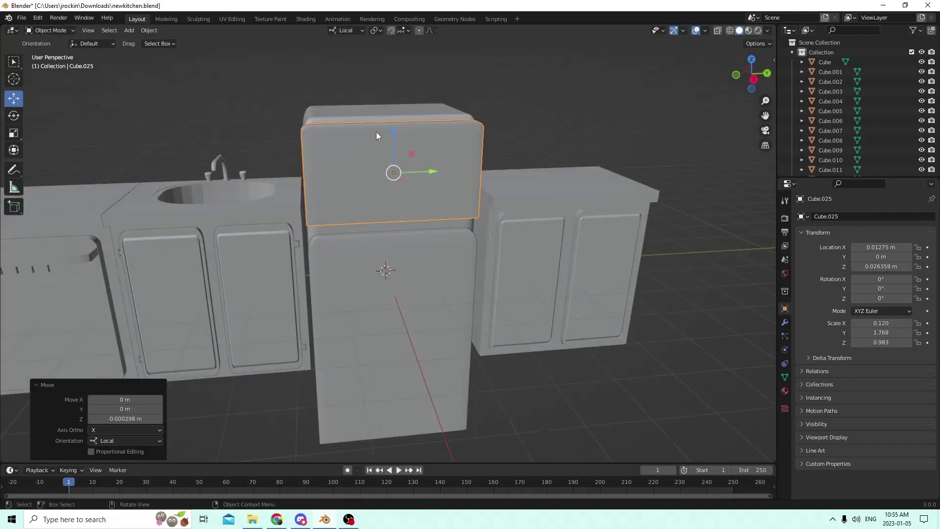
shift+click(392, 263)
middle_drag(395, 269, 447, 277)
click(680, 322)
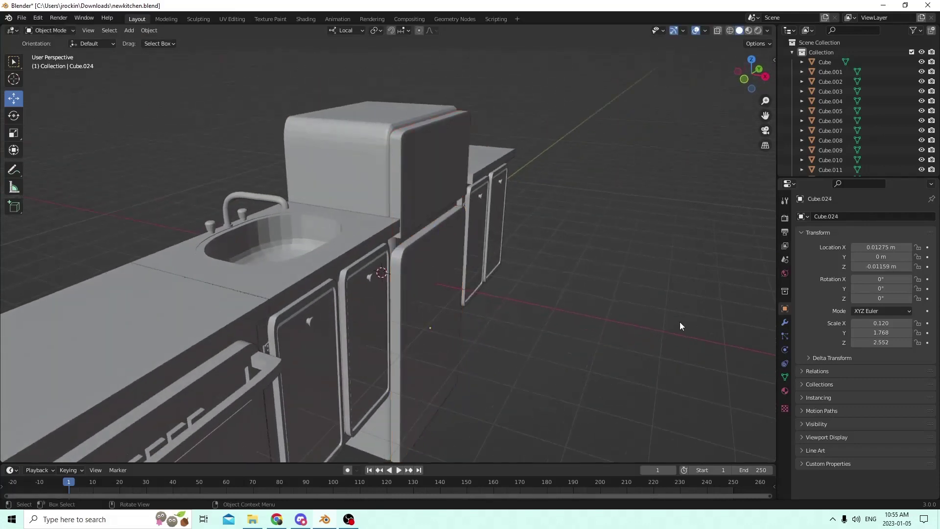
middle_drag(679, 322, 575, 325)
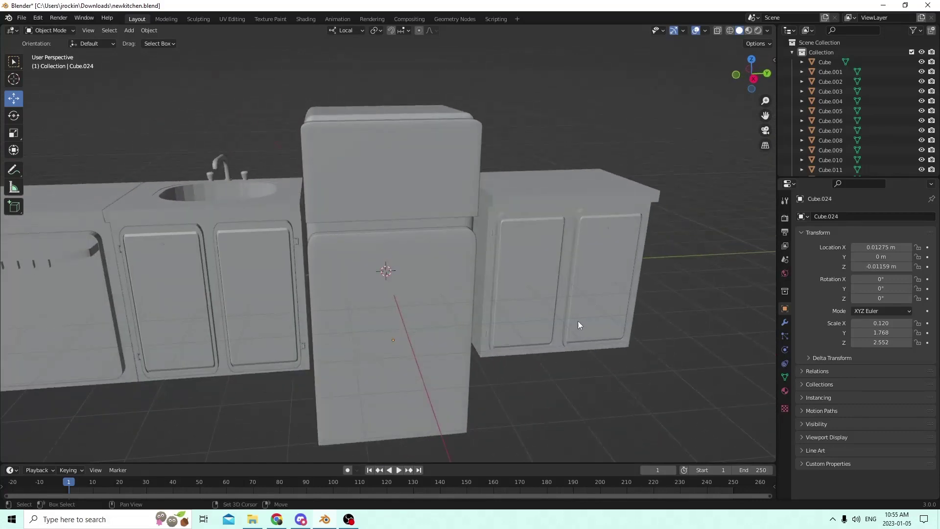
Add a cube mesh and move it along X in front of the refrigerator, to an X location of about 0.026 m
key(shift+a)
key(shift+a)
mouse_move(431, 254)
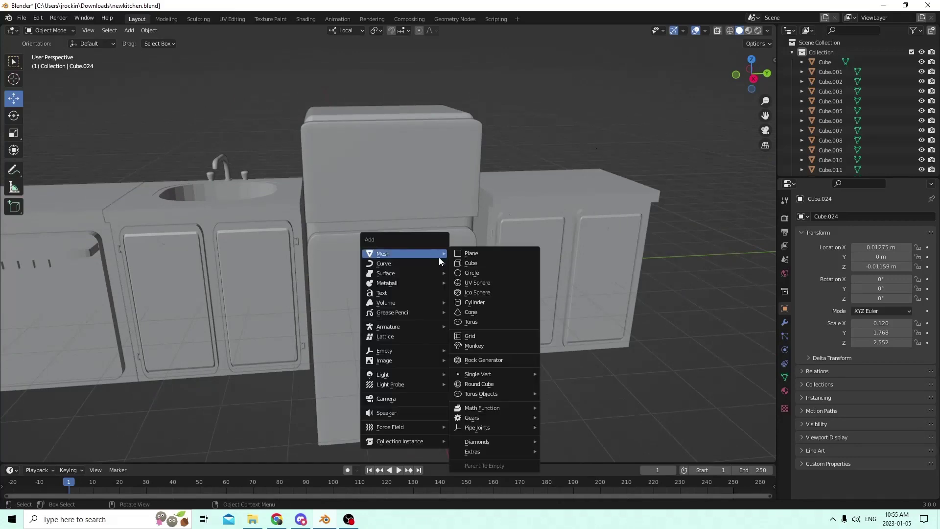
click(478, 265)
middle_drag(440, 257, 486, 278)
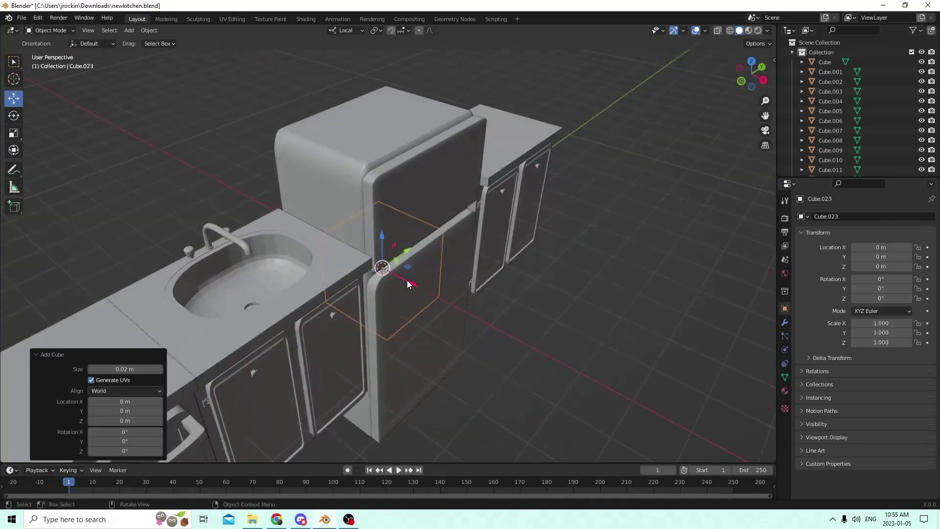
drag(407, 280, 482, 316)
scroll(451, 244, up, 3)
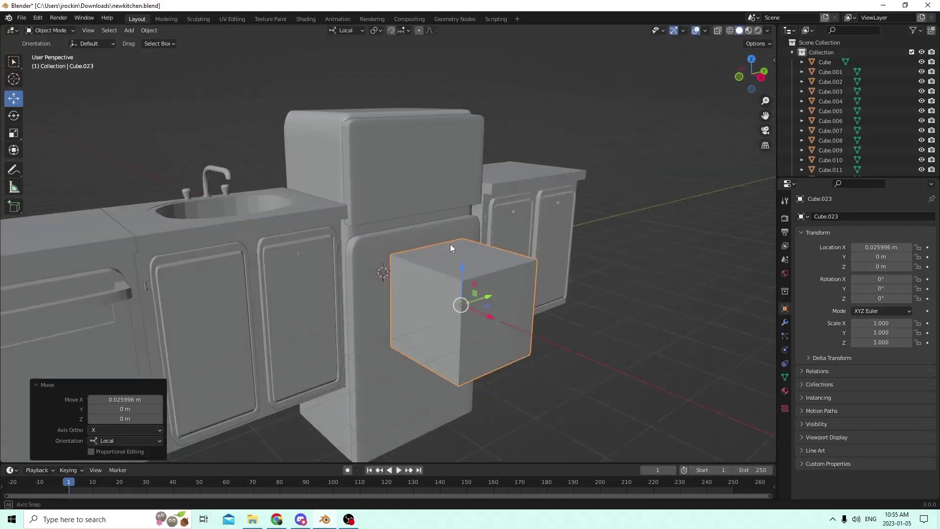
middle_drag(451, 244, 416, 223)
Bevel the cube's upper and lower front edges with six segments and a width of about 0.0038 m
click(13, 133)
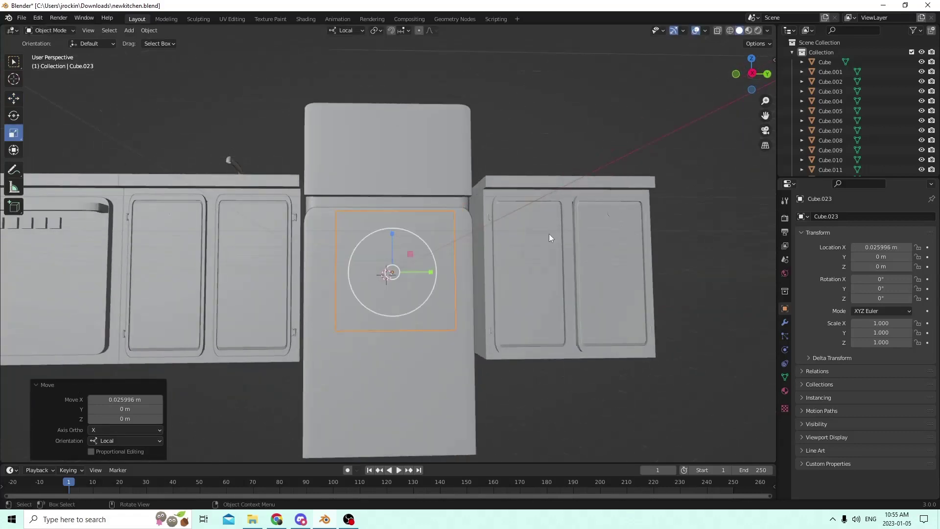
middle_drag(549, 234, 272, 361)
key(Tab)
click(303, 272)
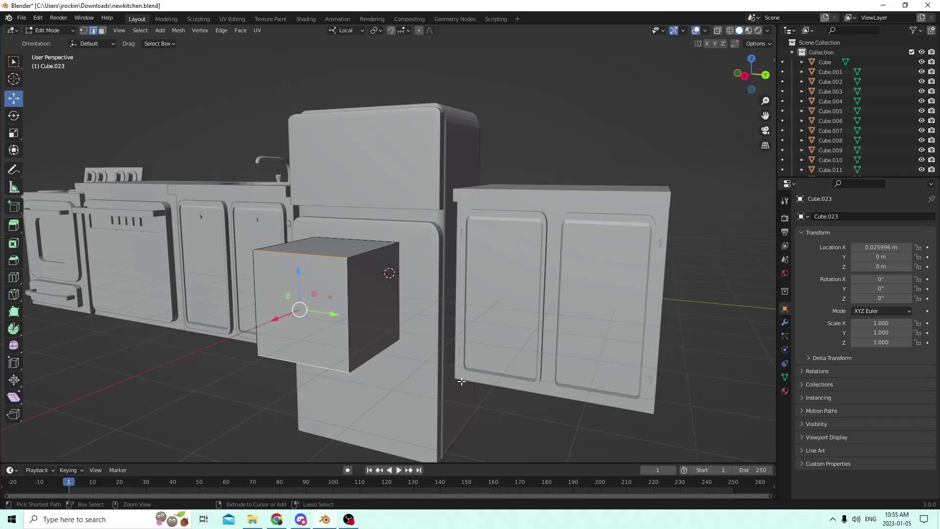
key(ctrl+b)
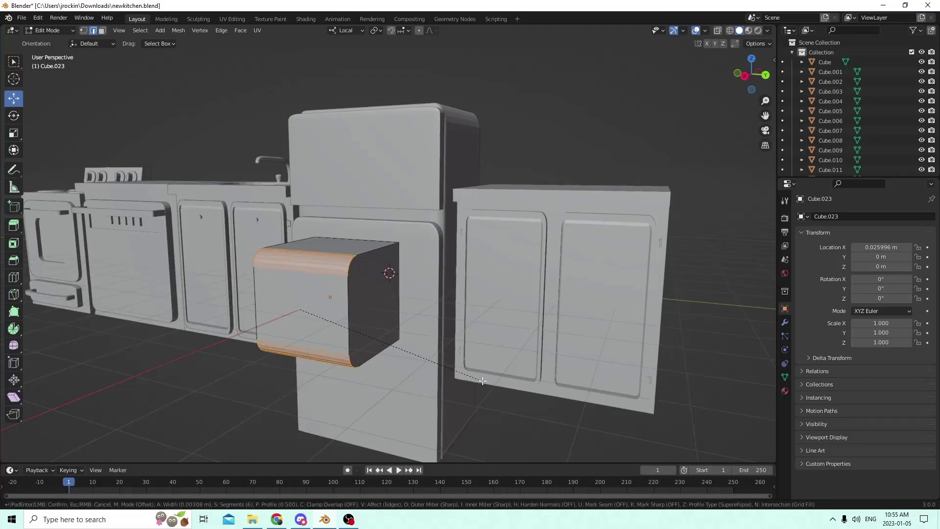
click(485, 382)
middle_drag(486, 381, 305, 339)
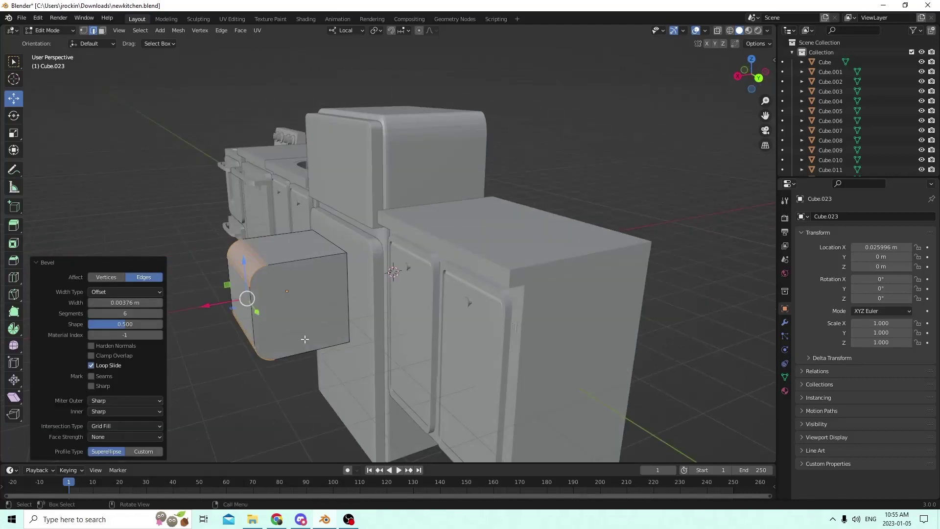
Scale the bevelled cube to about 0.266 in X, 0.118 in Y and 1.687 in Z to form a tall thin bar
click(11, 131)
middle_drag(246, 296, 257, 277)
key(Tab)
drag(242, 289, 273, 287)
middle_drag(273, 287, 398, 348)
drag(436, 327, 392, 324)
middle_drag(341, 325, 248, 325)
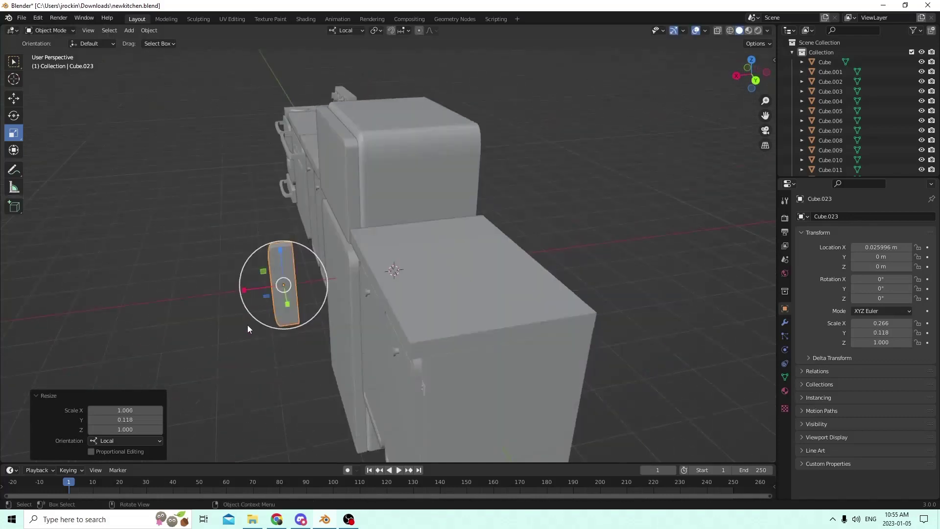
middle_drag(275, 296, 209, 266)
drag(195, 263, 196, 240)
mouse_move(196, 240)
middle_down()
mouse_move(257, 243)
mouse_move(213, 247)
middle_up()
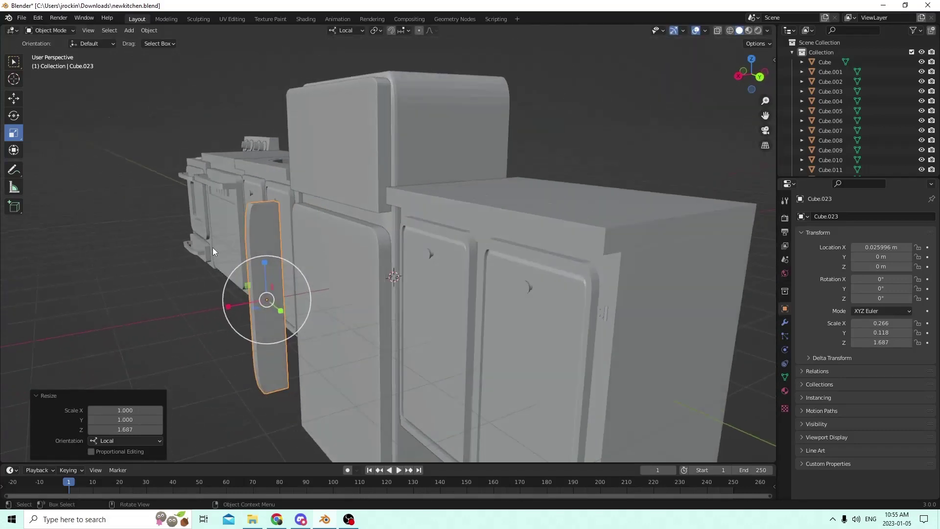
Duplicate the bar in place and scale the copy uniformly to about 0.910
key(shift+d)
right_click(370, 225)
middle_drag(318, 239, 275, 257)
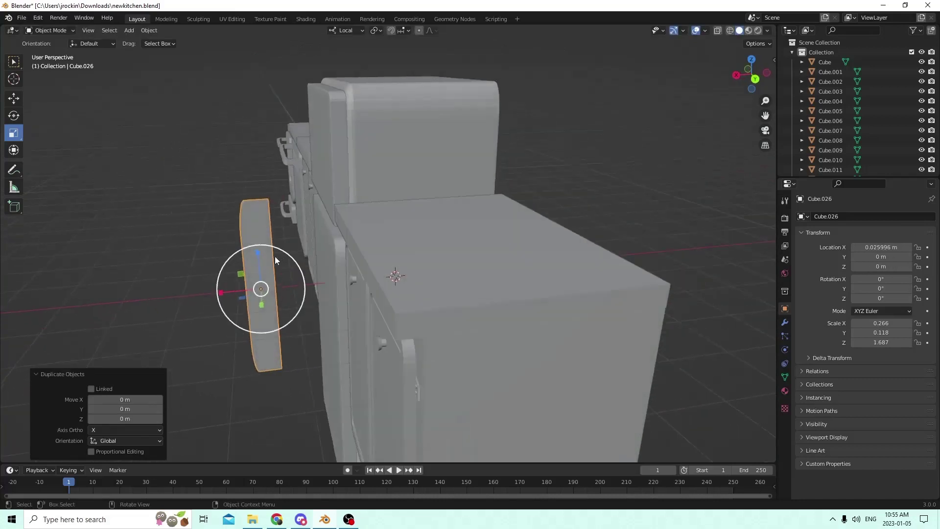
click(15, 99)
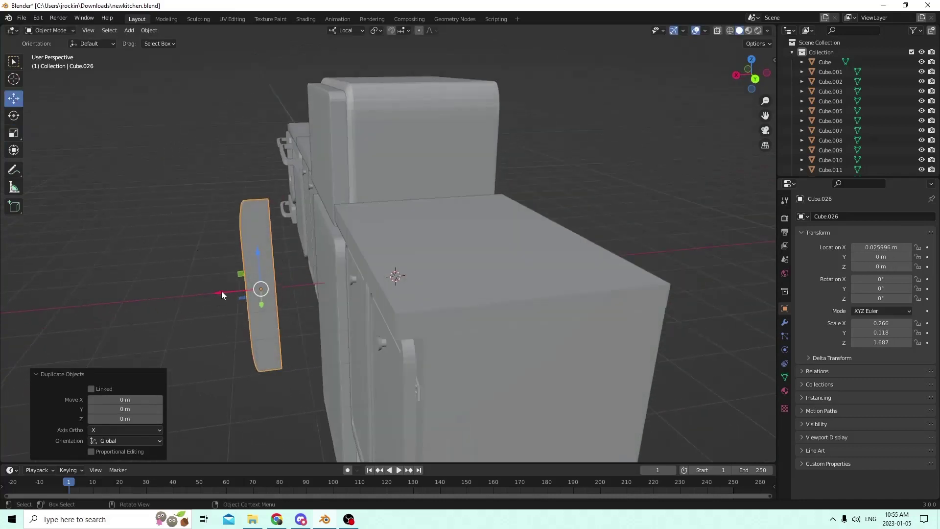
drag(221, 294, 225, 294)
middle_drag(225, 294, 265, 309)
key(s)
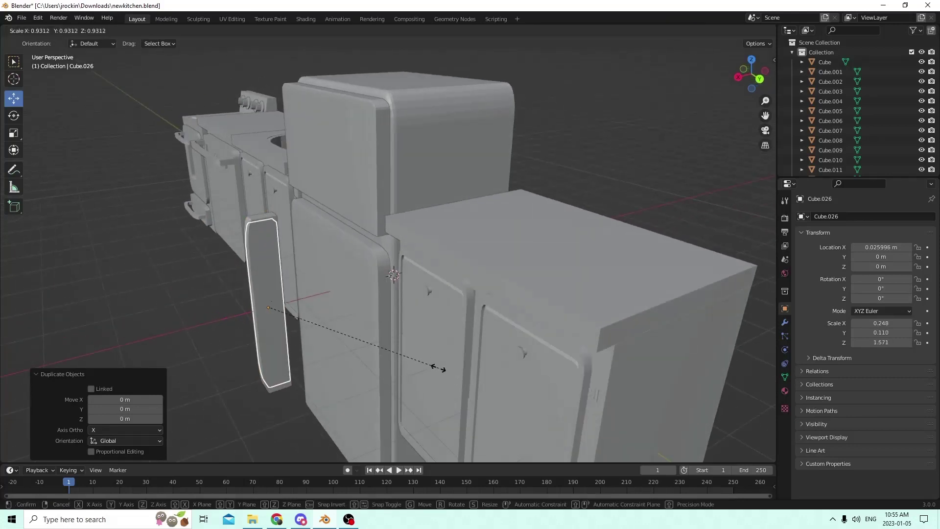
click(431, 367)
middle_drag(378, 326, 286, 298)
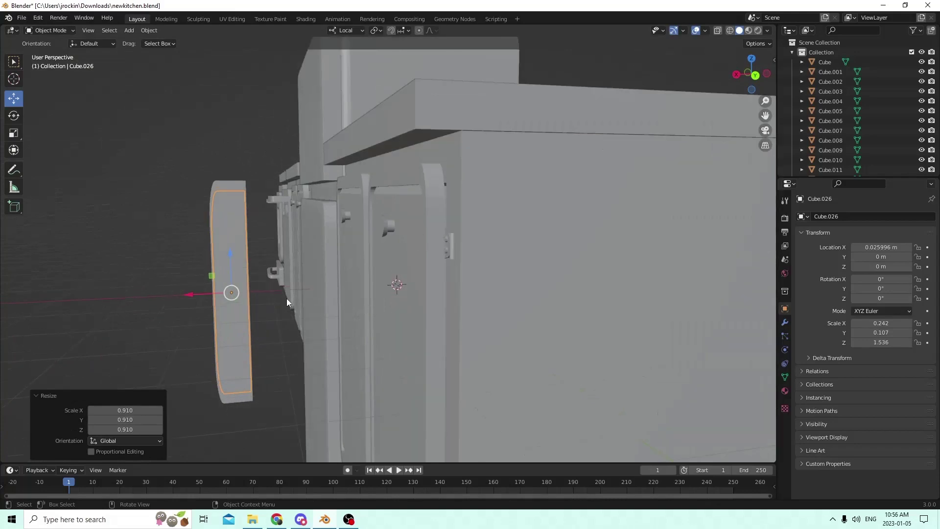
Move the smaller copy toward the refrigerator to X about 0.0251 m and widen it to a Y scale of about 0.160
drag(187, 290, 193, 291)
middle_drag(193, 292, 279, 332)
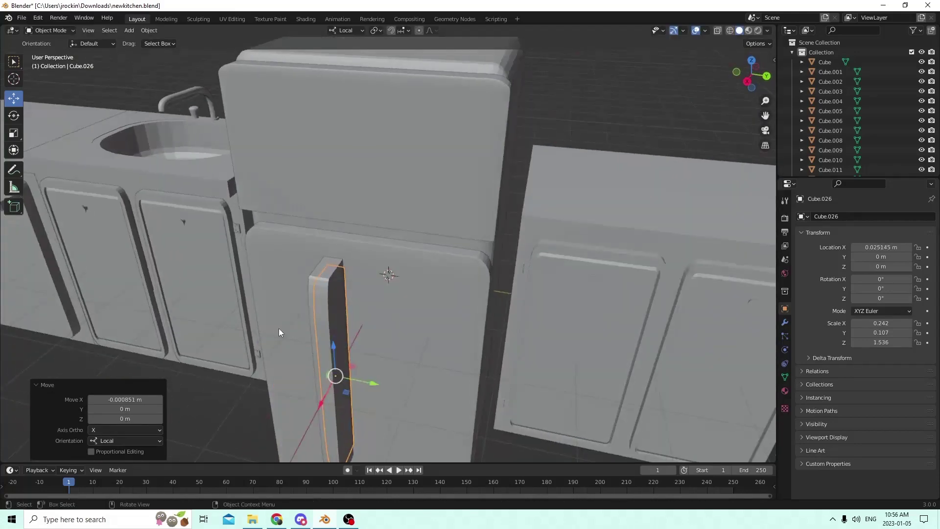
click(15, 138)
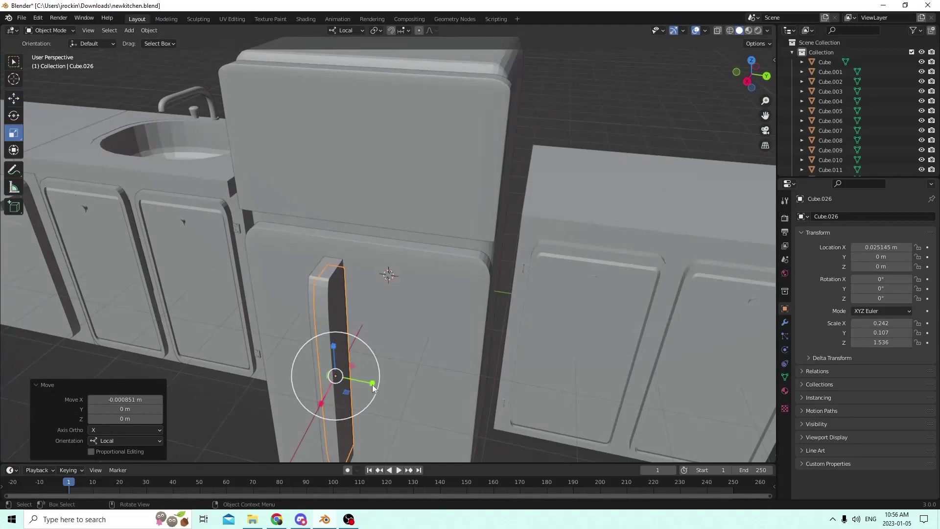
mouse_move(373, 388)
mouse_down()
mouse_move(371, 381)
mouse_move(391, 390)
mouse_up()
middle_drag(392, 390, 323, 351)
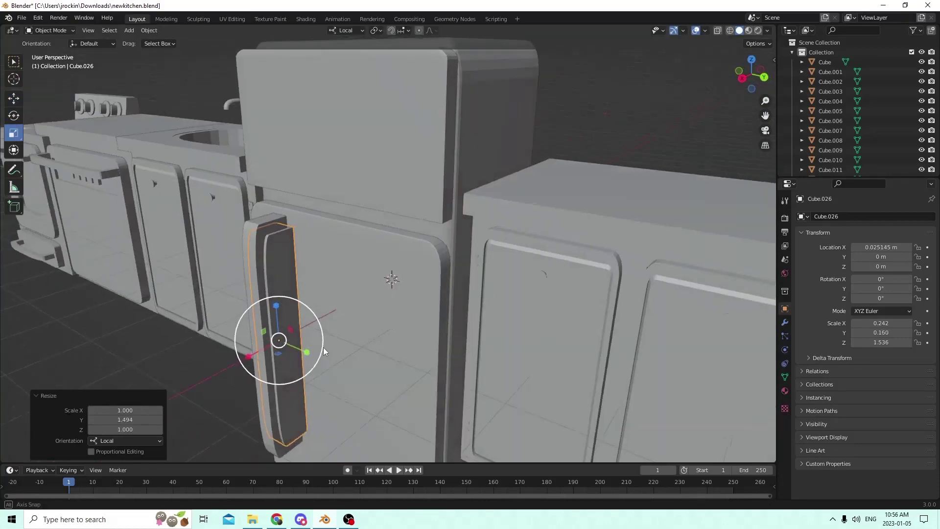
Cut the smaller copy out of the bar with a Bool Tool Auto Boolean Difference, keeping the original bar as the active object
shift+click(251, 253)
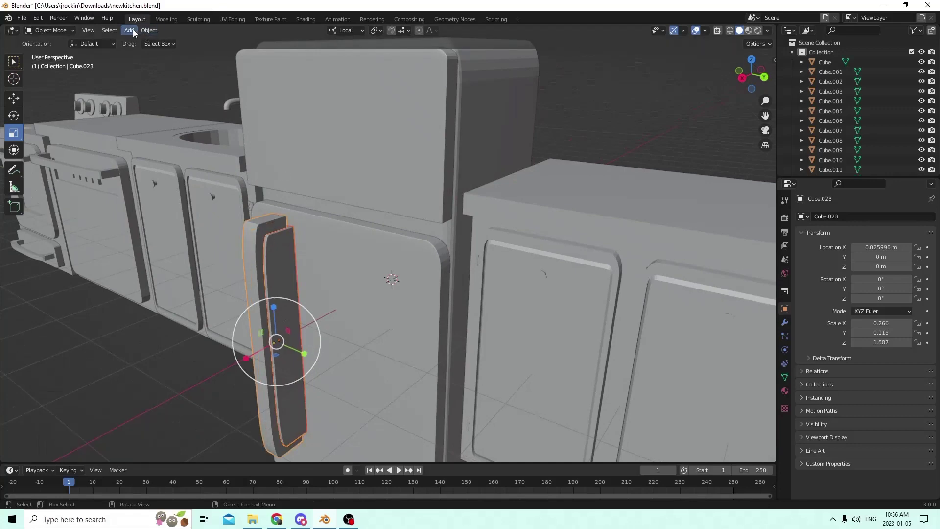
click(148, 30)
mouse_move(209, 360)
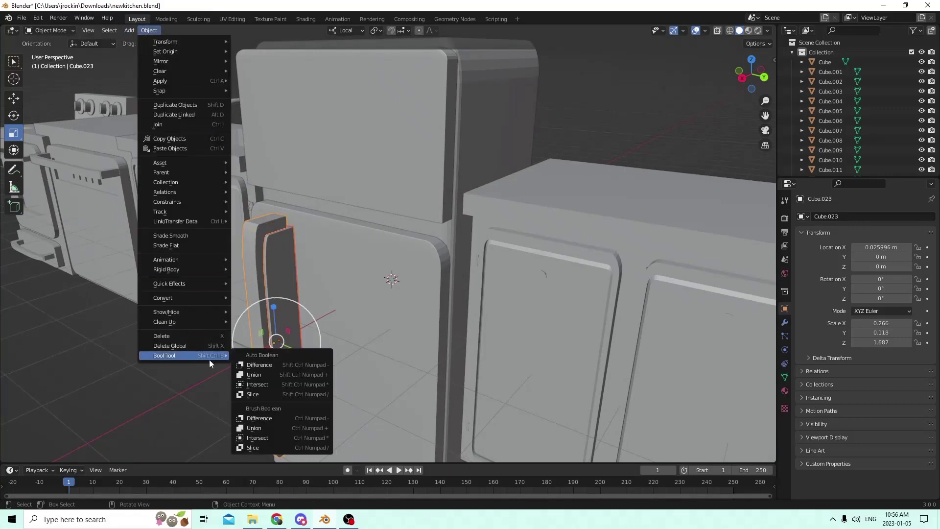
click(253, 366)
middle_drag(251, 336, 551, 303)
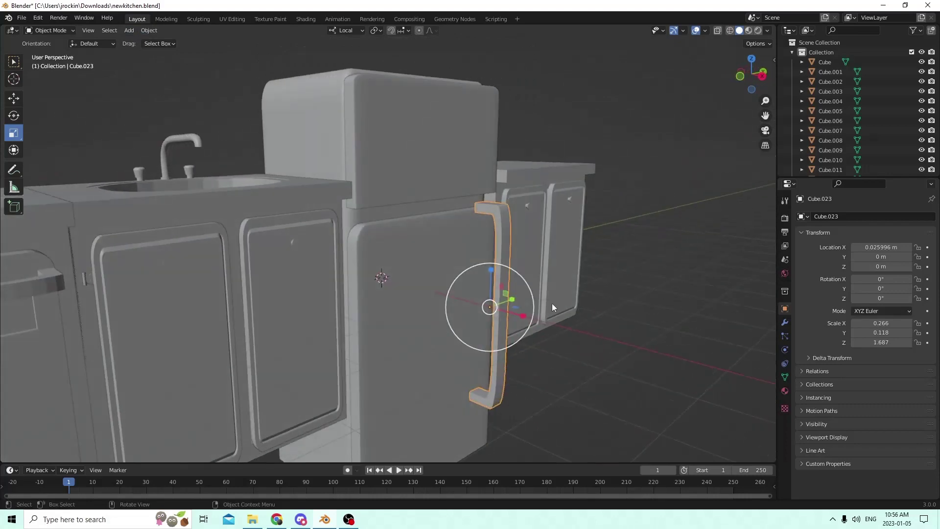
Move the long handle against the front of the lower refrigerator door, at about X 0.0155 m, Y -0.0130 m and Z -0.0123 m
click(14, 97)
drag(486, 271, 488, 406)
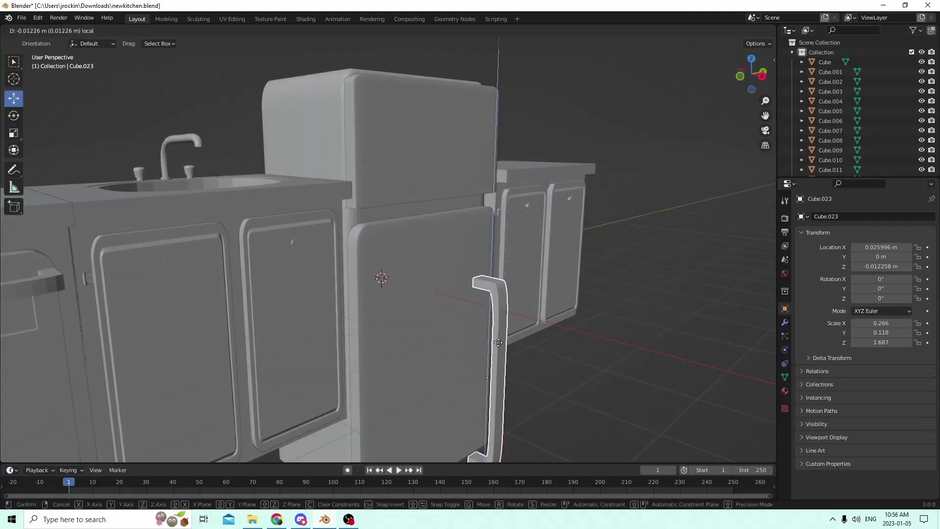
middle_drag(488, 407, 417, 334)
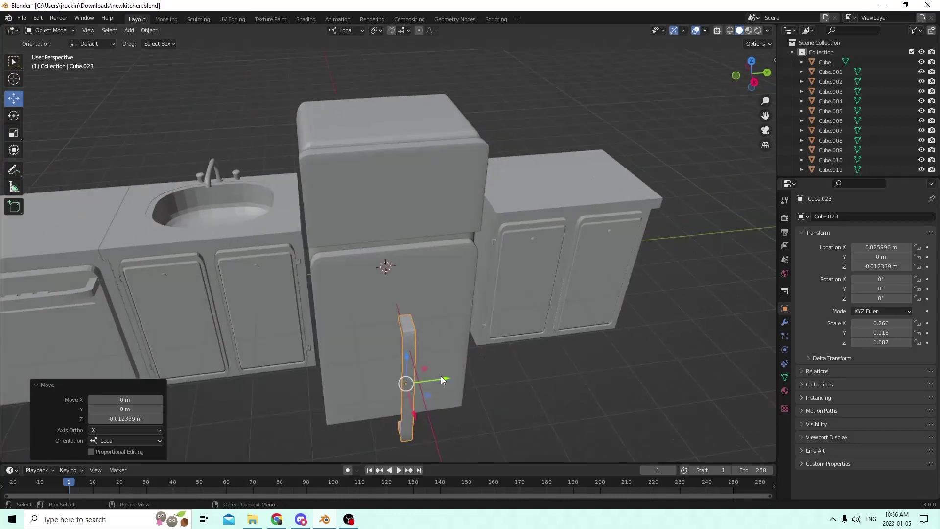
drag(441, 375, 401, 387)
middle_drag(402, 387, 428, 413)
key(g)
key(x)
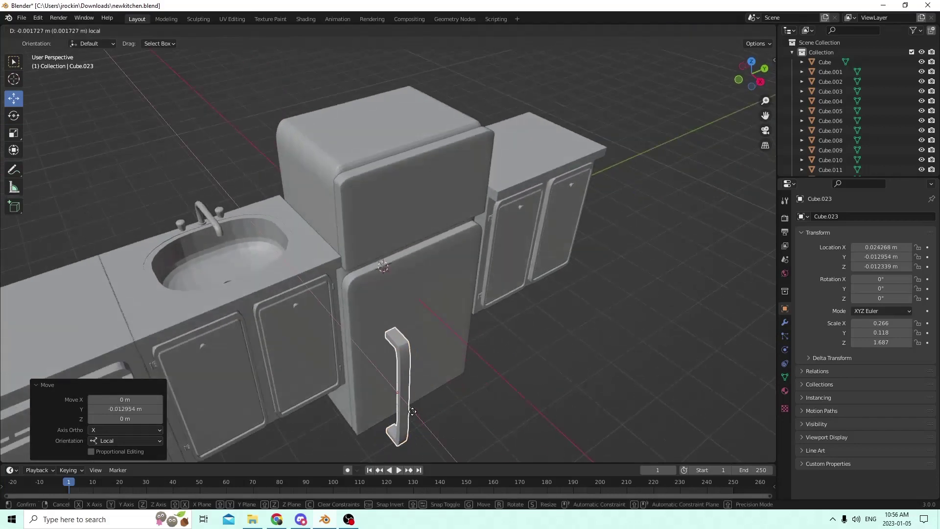
click(396, 389)
middle_drag(397, 389, 384, 322)
Duplicate the handle and raise the copy vertically to Z about 0.0262 m in front of the upper door
key(shift+d)
click(412, 288)
key(shift+d)
key(z)
key(z)
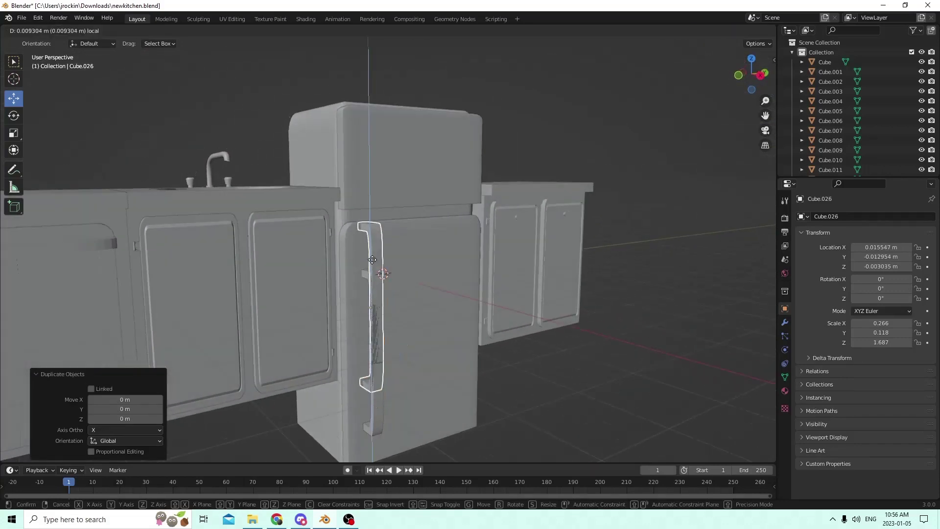
click(360, 143)
middle_drag(360, 143, 323, 147)
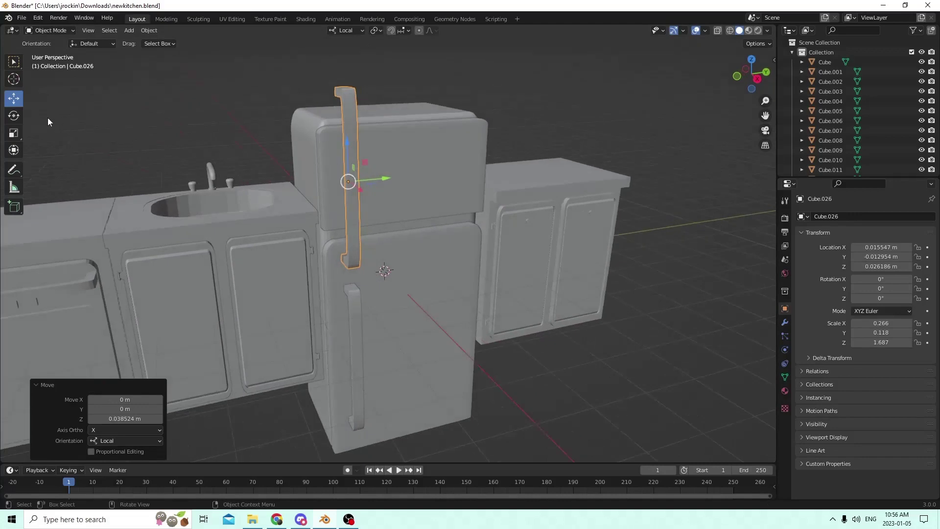
Shorten the upper handle along Z so that it fits within the height of the upper door
click(14, 133)
middle_drag(255, 137, 457, 122)
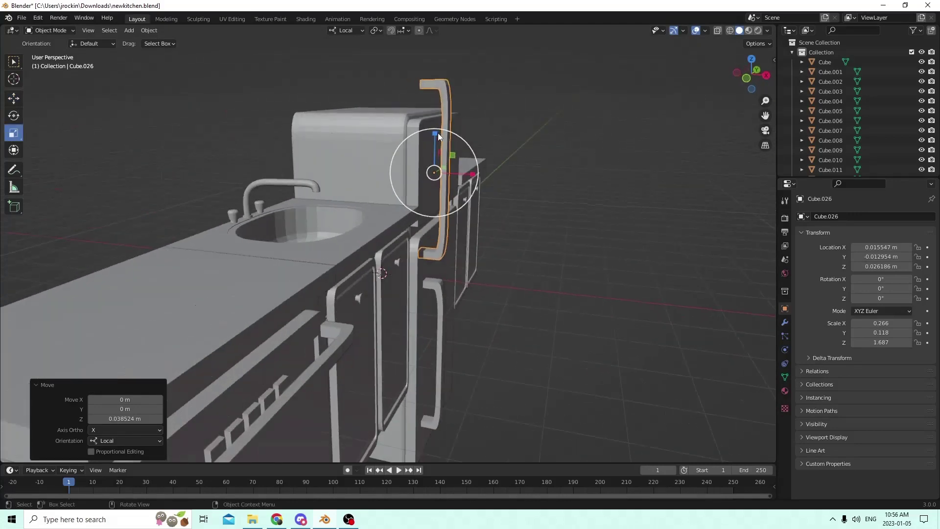
drag(434, 132, 436, 157)
middle_drag(436, 157, 583, 165)
Join the lower handle to the lower refrigerator door, keeping the door as the active object
click(432, 303)
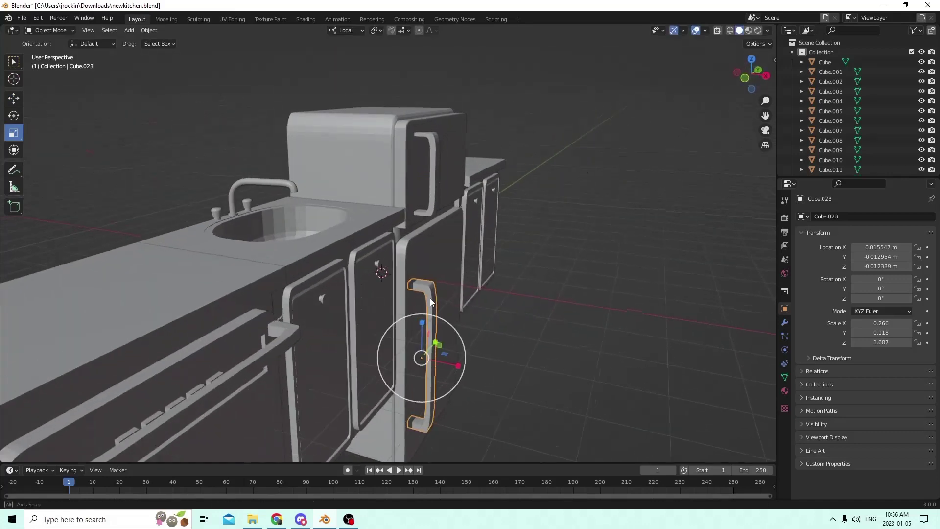
middle_drag(430, 298, 398, 312)
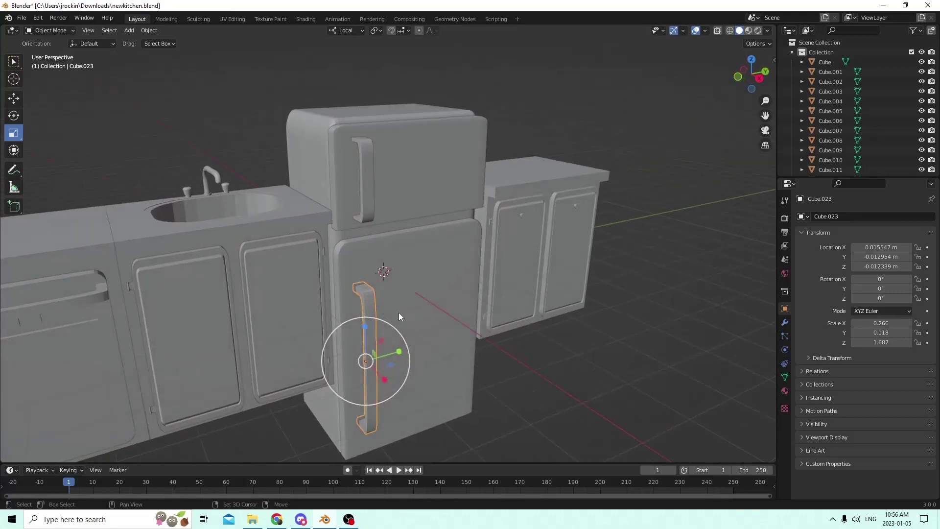
click(424, 304)
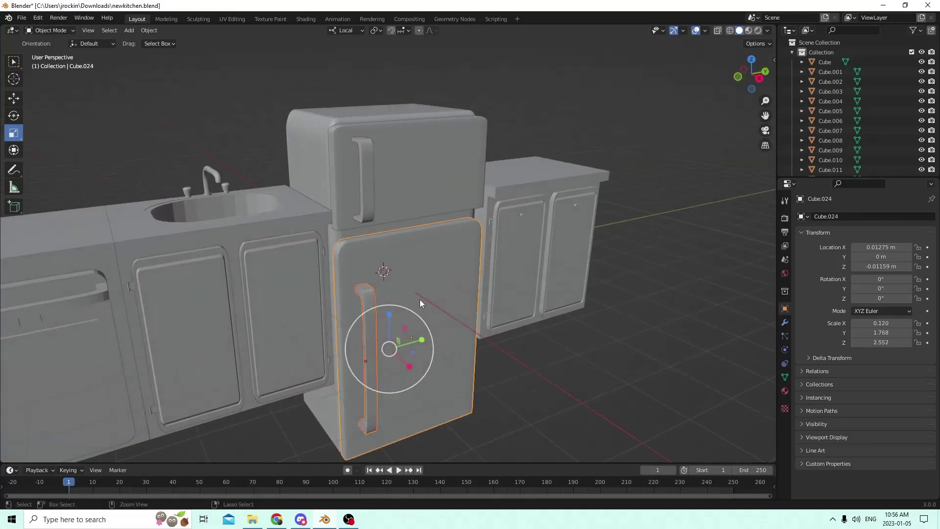
click(419, 299)
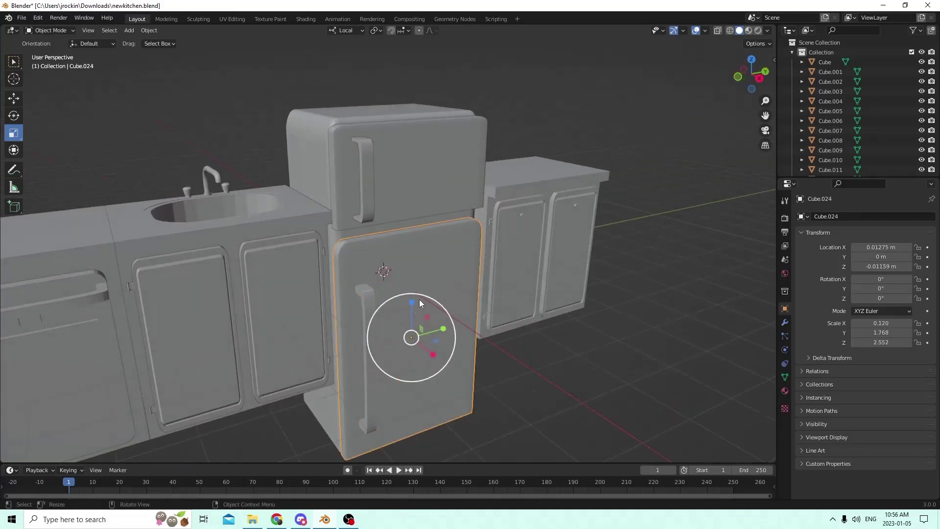
Join the upper handle to the upper refrigerator door, keeping the door as the active object
click(372, 197)
shift+click(437, 185)
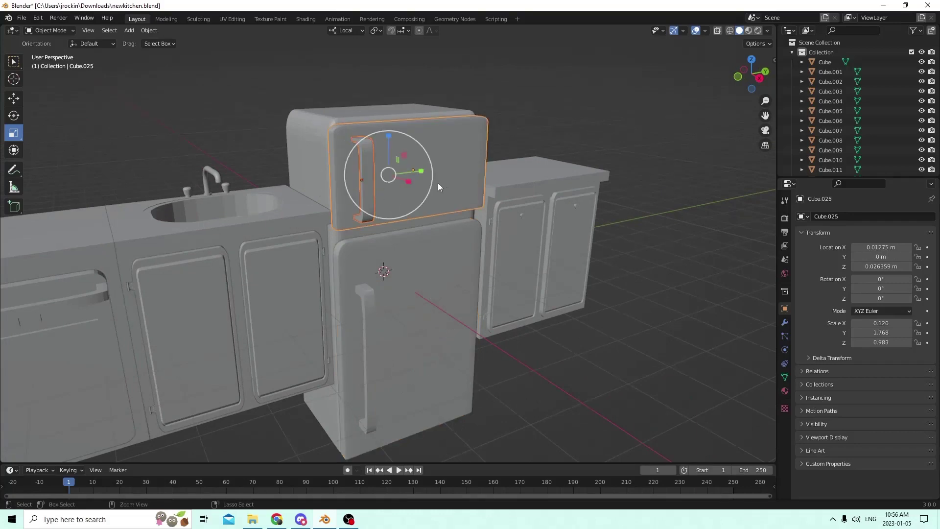
click(438, 183)
middle_drag(439, 183, 298, 134)
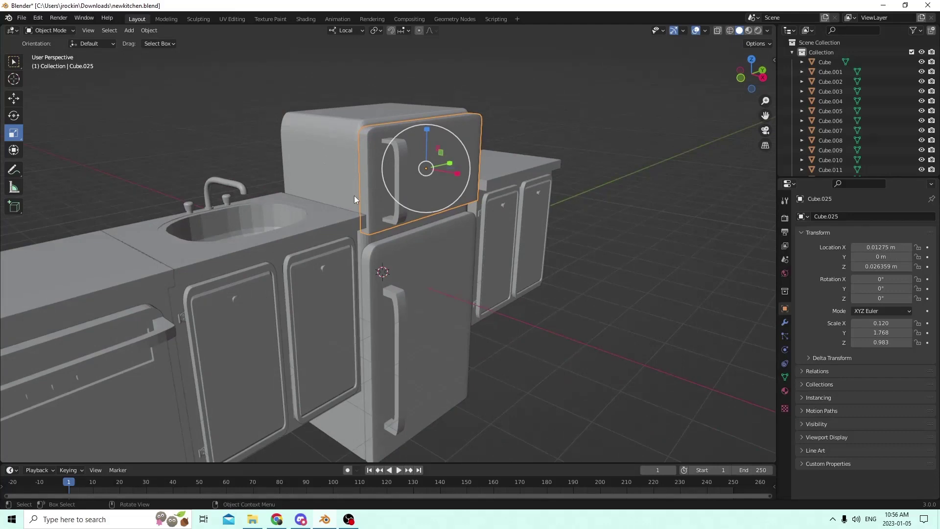
Move the refrigerator body and both doors together past the counter to Y about 0.139 m and Z about 0.017 m
click(15, 99)
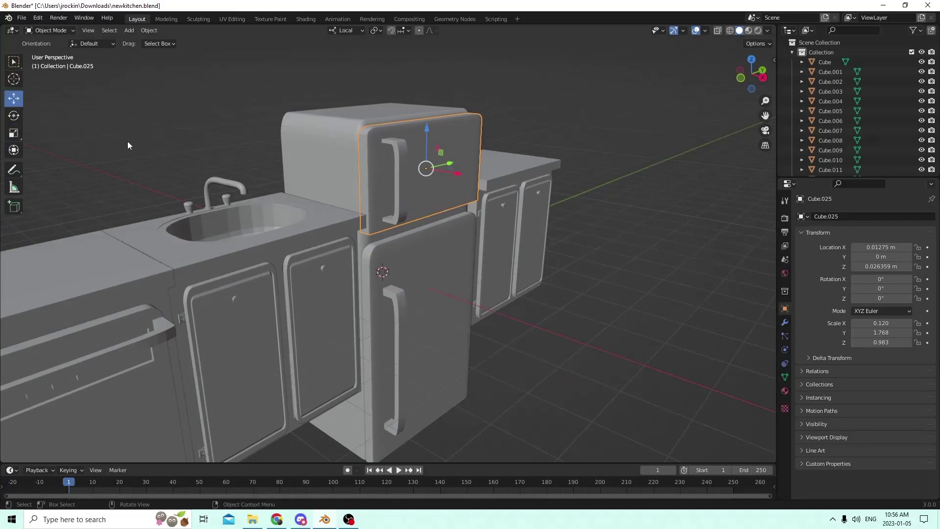
click(450, 284)
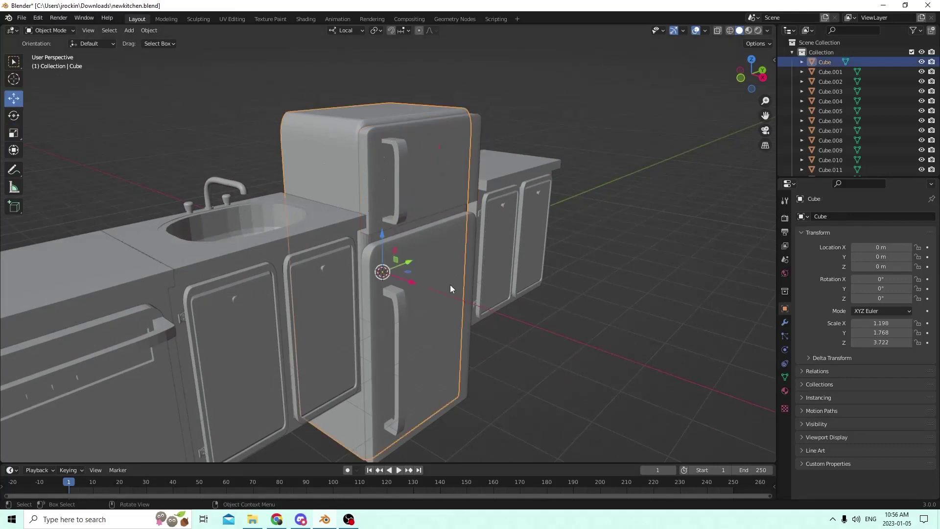
click(434, 183)
middle_drag(324, 145, 420, 245)
drag(424, 257, 734, 245)
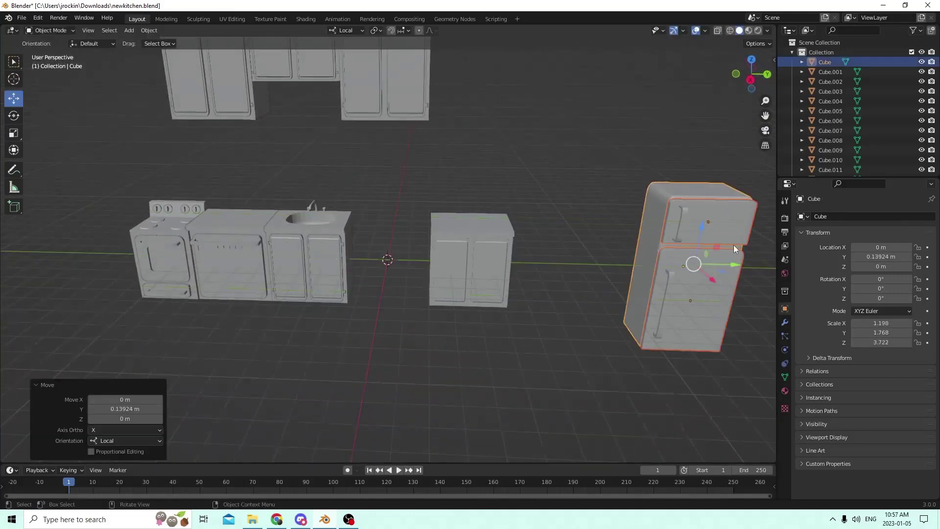
drag(674, 212, 678, 170)
Add a cube in the gap between the counters and set its Y scale to 1.840 to match the sink cabinet
middle_drag(672, 174, 450, 303)
scroll(600, 295, up, 3)
scroll(598, 288, up, 4)
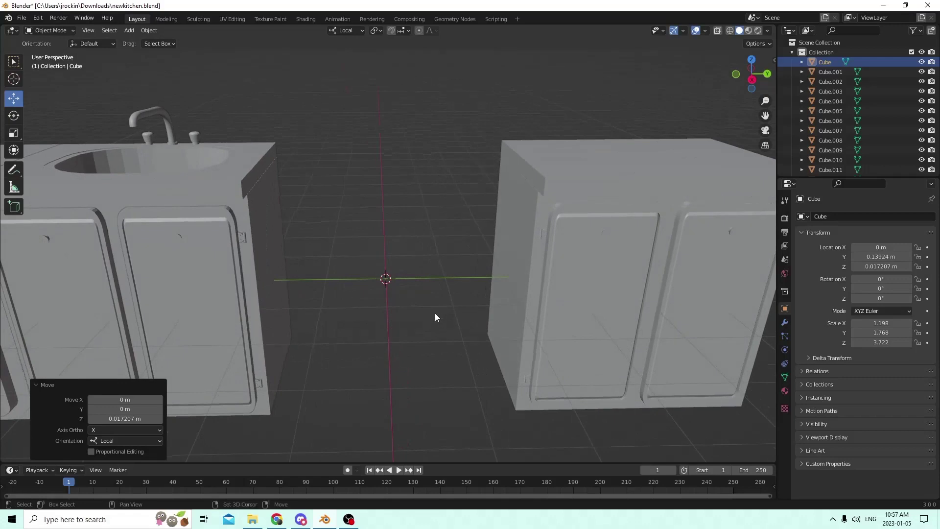
key(shift+a)
mouse_move(434, 313)
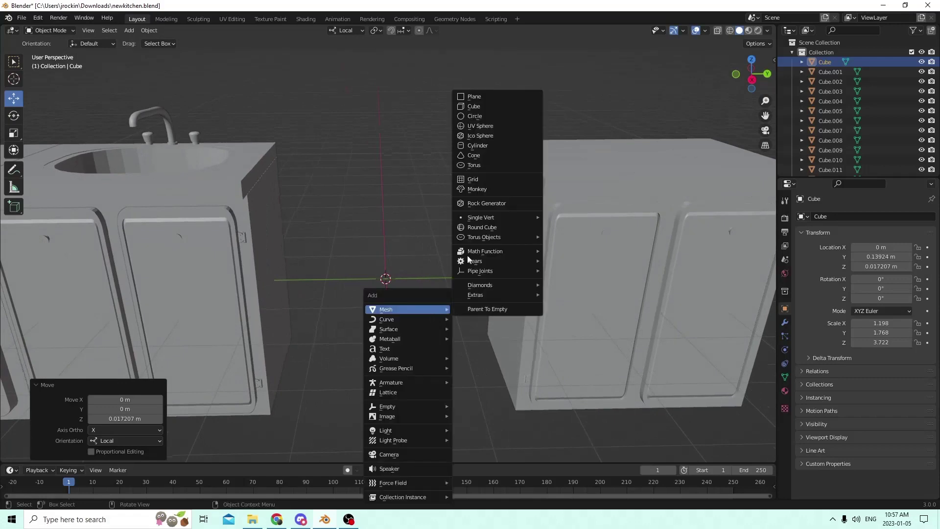
click(482, 104)
middle_drag(483, 104, 255, 232)
scroll(451, 210, up, 2)
scroll(450, 210, up, 3)
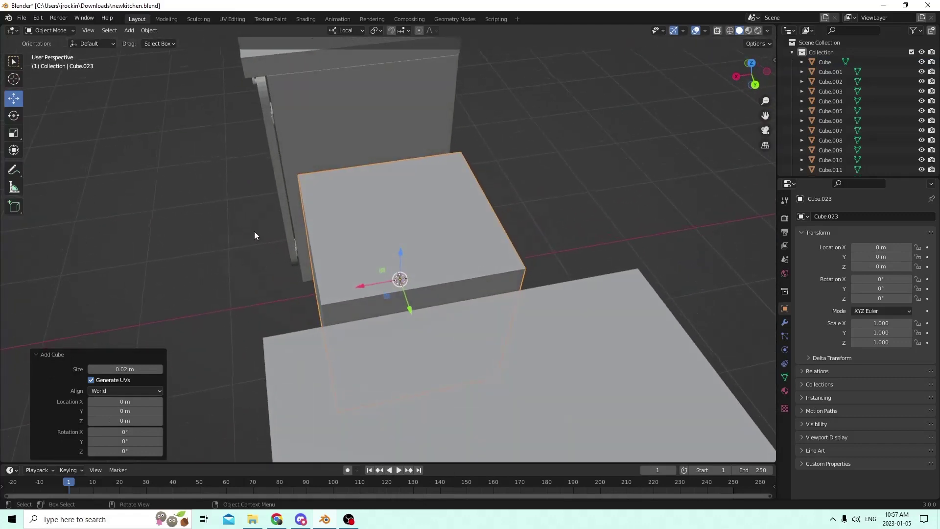
click(323, 146)
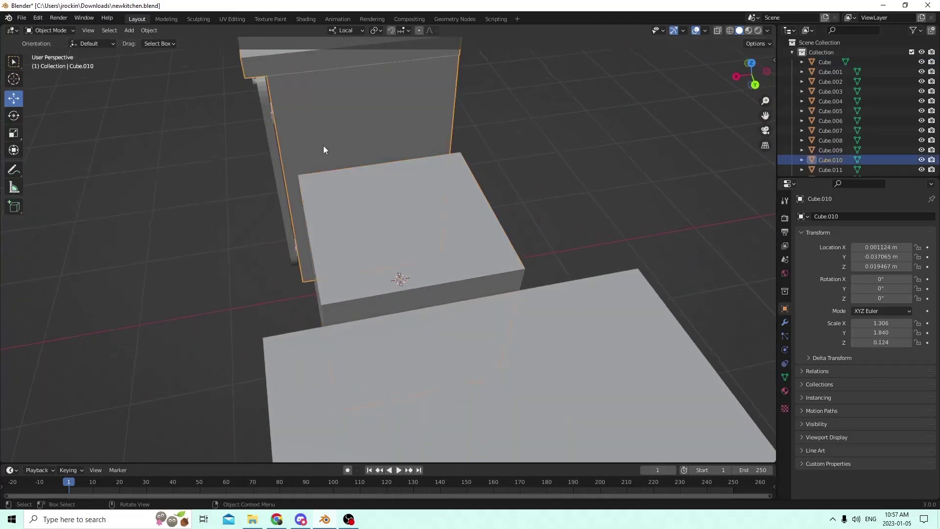
click(386, 262)
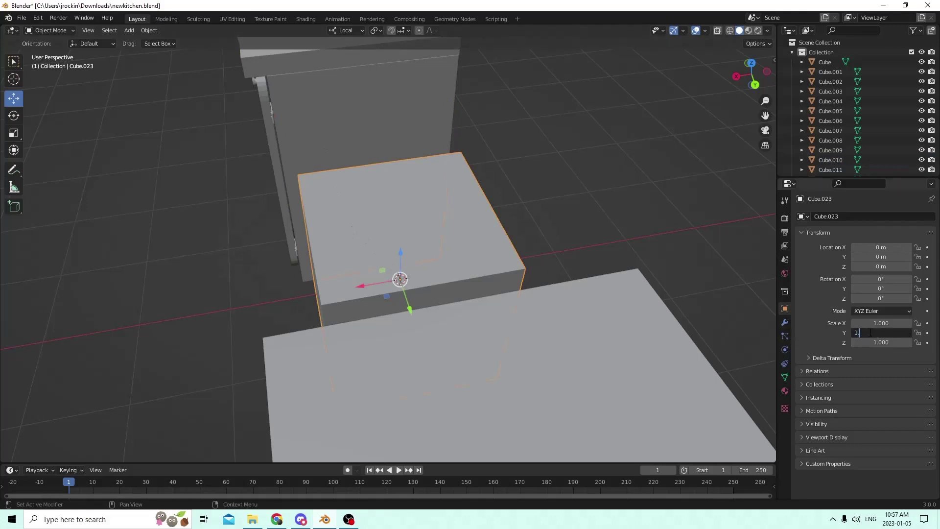
key(Return)
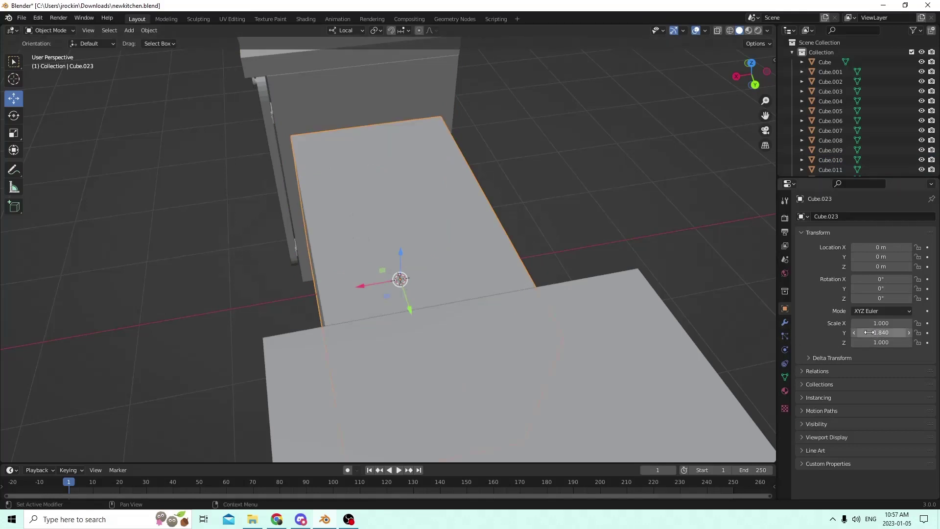
Set the new cube's X scale to 1.306 to match the sink cabinet's depth
middle_drag(443, 227, 512, 212)
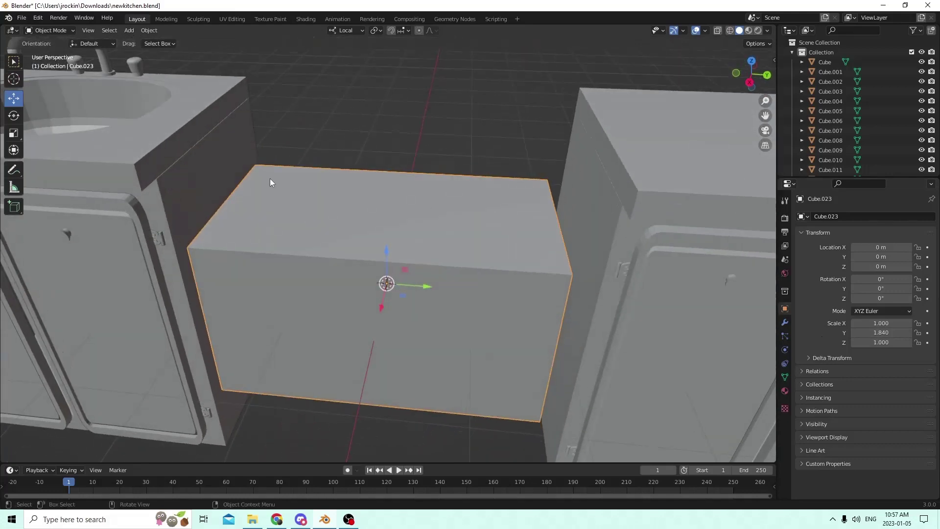
click(190, 197)
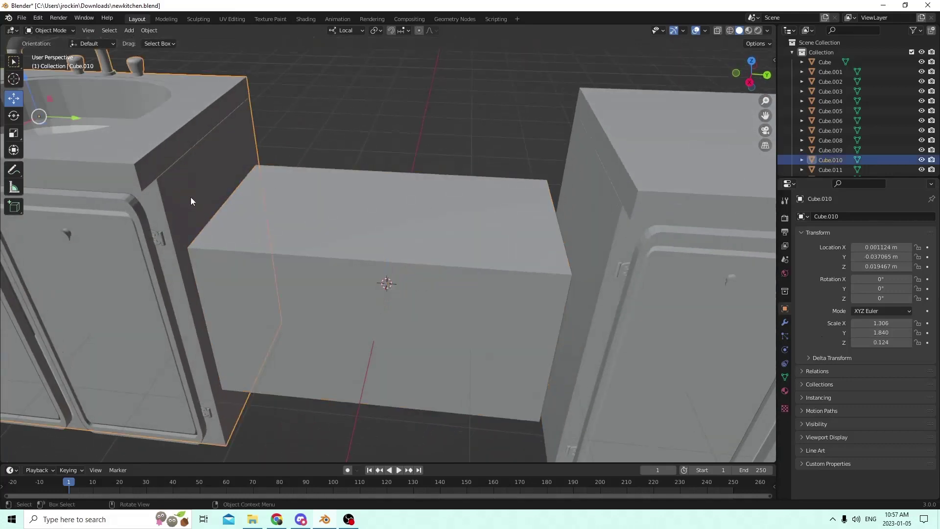
click(359, 241)
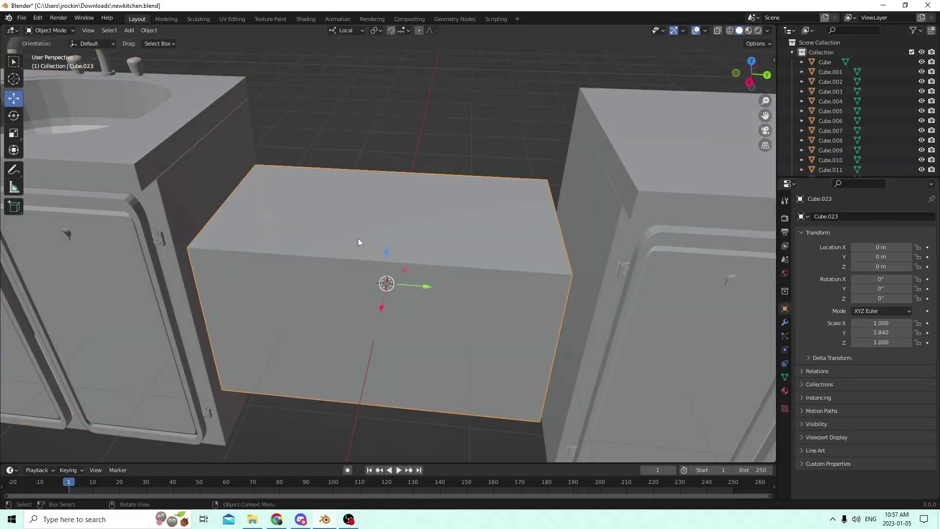
click(167, 216)
click(313, 215)
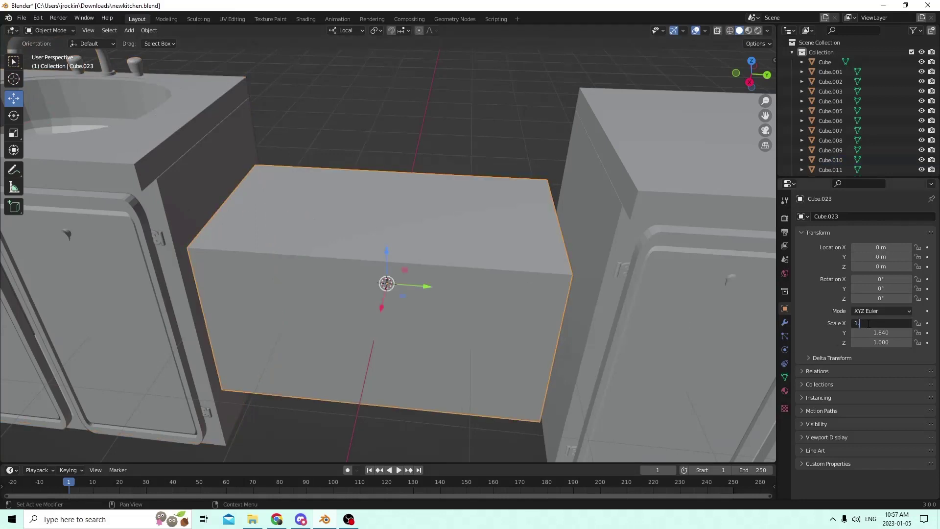
click(868, 323)
text(1.306)
key(Return)
Stretch the new cube vertically to a Z scale of about 3.878 and enter Edit Mode on it
middle_drag(490, 235, 445, 196)
click(239, 113)
middle_drag(239, 112, 312, 146)
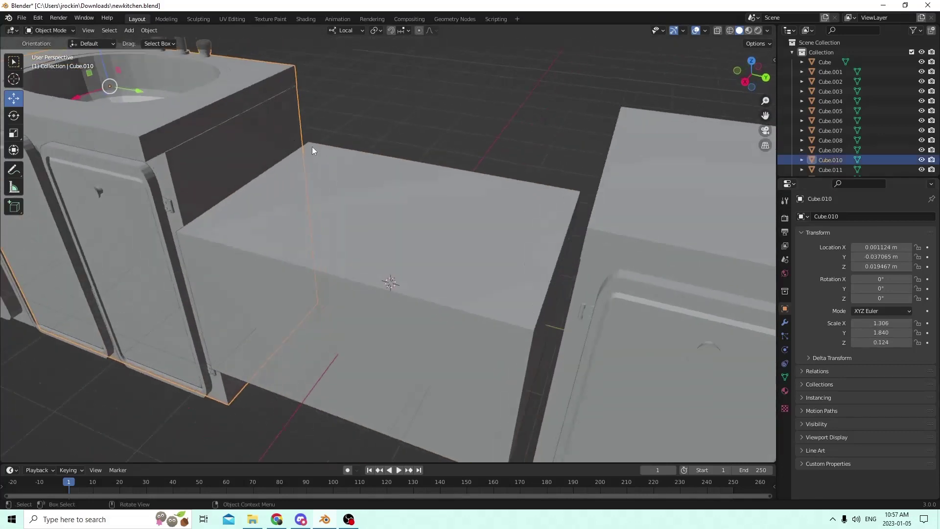
click(377, 213)
middle_drag(377, 214, 286, 117)
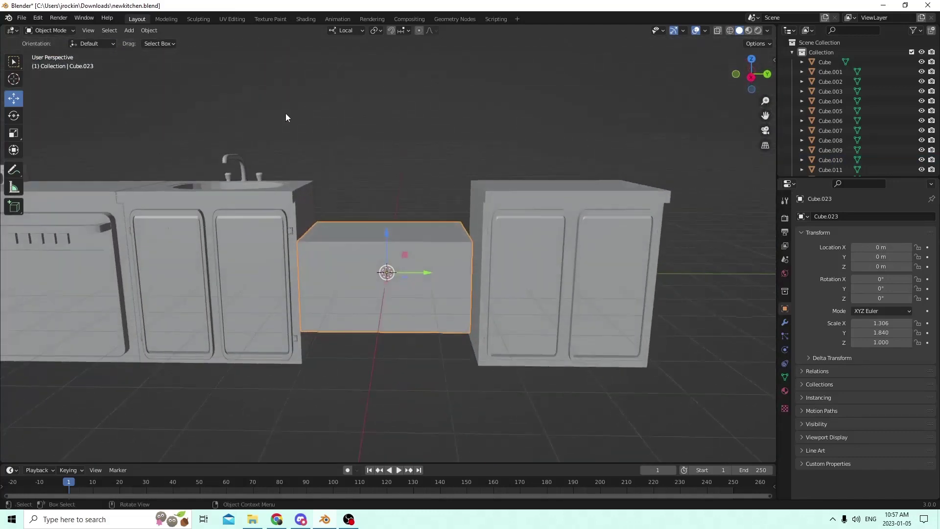
click(14, 132)
middle_drag(226, 143, 335, 207)
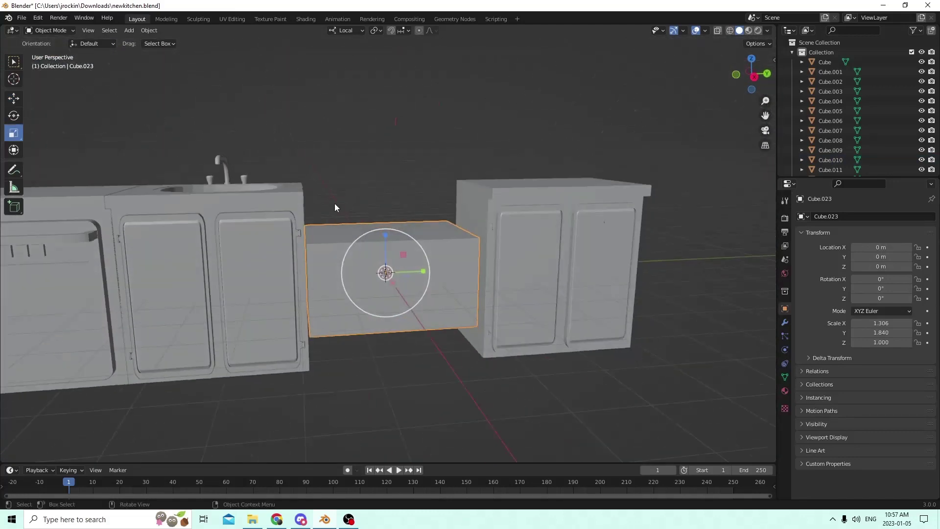
drag(391, 235, 396, 118)
middle_drag(396, 117, 419, 179)
key(Tab)
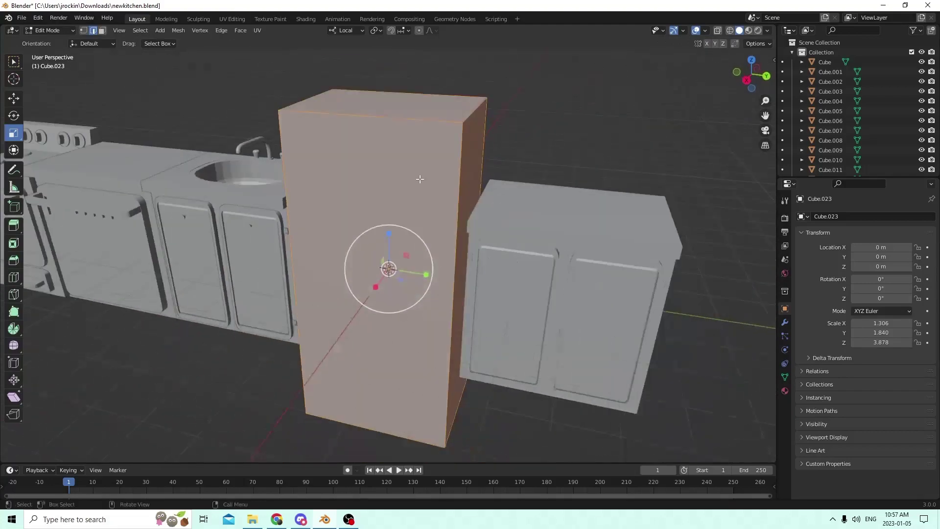
middle_drag(487, 361, 340, 340)
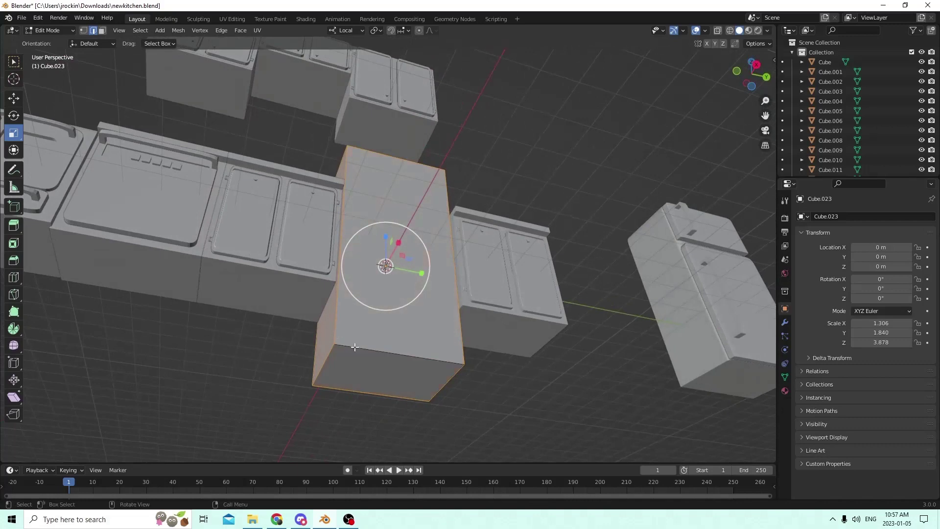
click(355, 346)
click(607, 371)
middle_drag(603, 367, 524, 378)
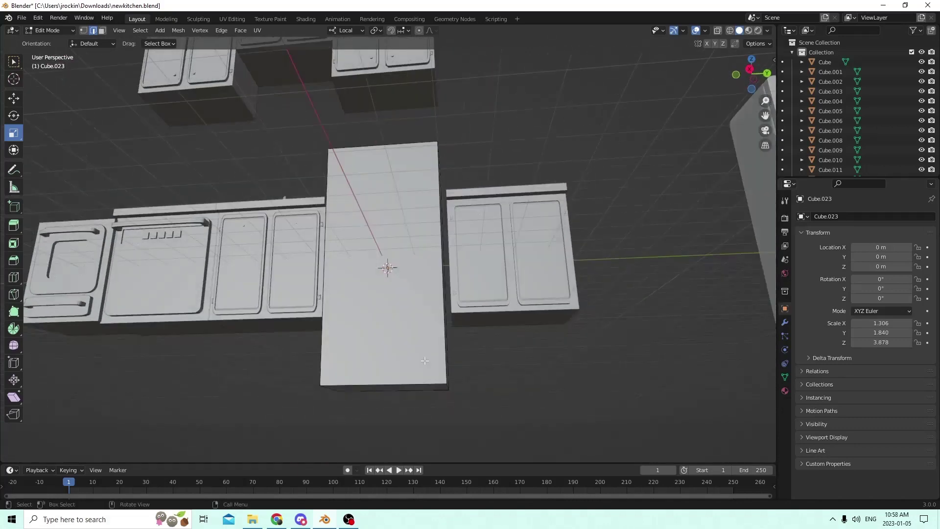
middle_drag(341, 255, 357, 351)
key(l)
key(alt+a)
Bevel the tall box's front outline and side edges by about 0.00182 m with 6 segments, and return to Object Mode
click(383, 382)
middle_drag(424, 385, 460, 368)
middle_drag(363, 385, 435, 276)
middle_drag(326, 226, 336, 294)
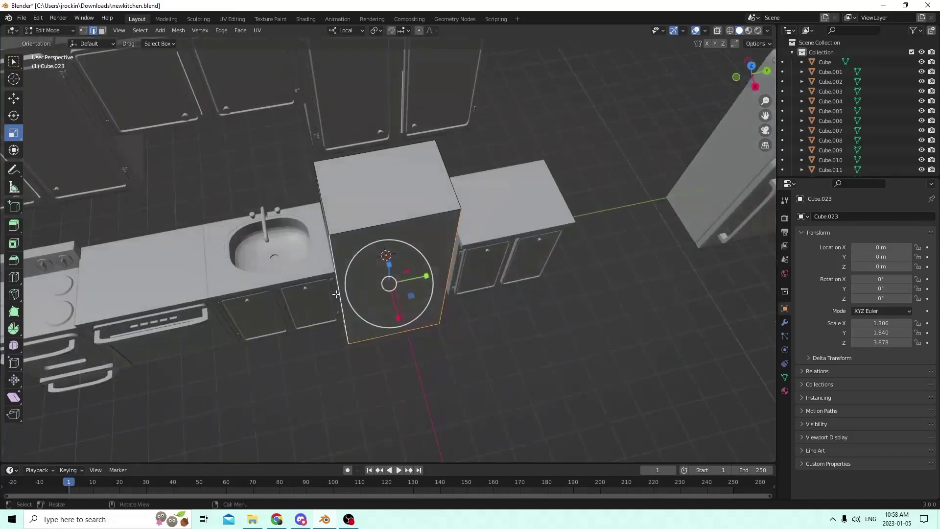
click(351, 225)
middle_drag(362, 224, 490, 188)
key(ctrl+b)
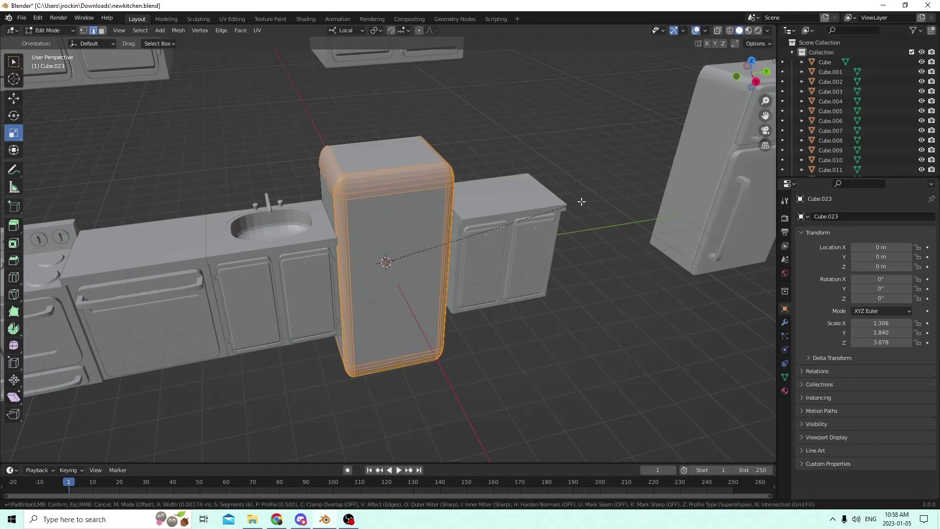
click(582, 201)
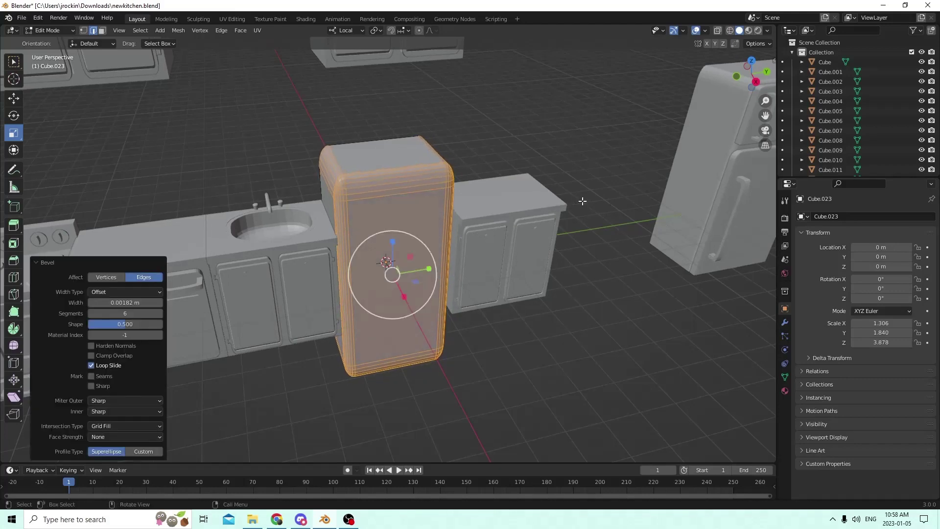
middle_drag(559, 261, 471, 295)
key(Tab)
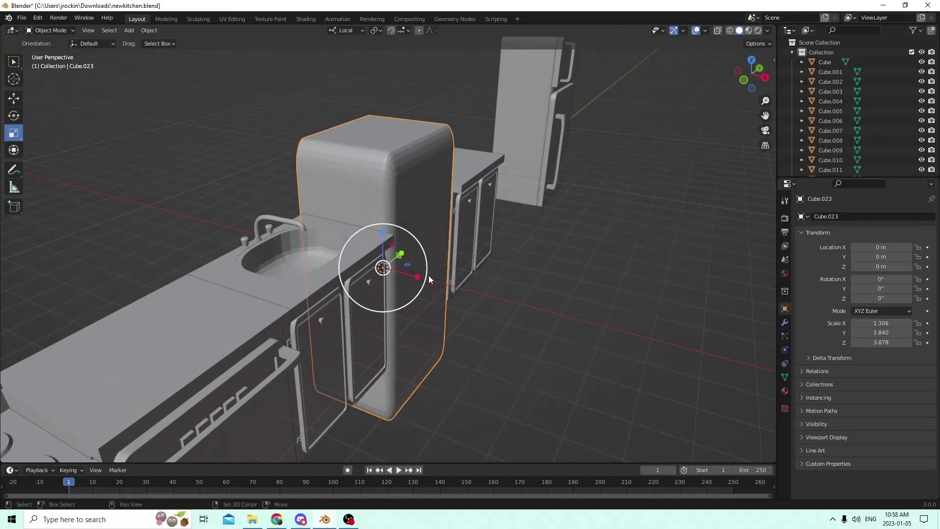
Duplicate the rounded tall body in place and pull the copy out in front along X to about 0.064 m
key(shift+d)
right_click(516, 266)
mouse_move(516, 266)
middle_down()
mouse_move(520, 204)
mouse_move(499, 234)
mouse_move(480, 236)
mouse_move(521, 258)
middle_up()
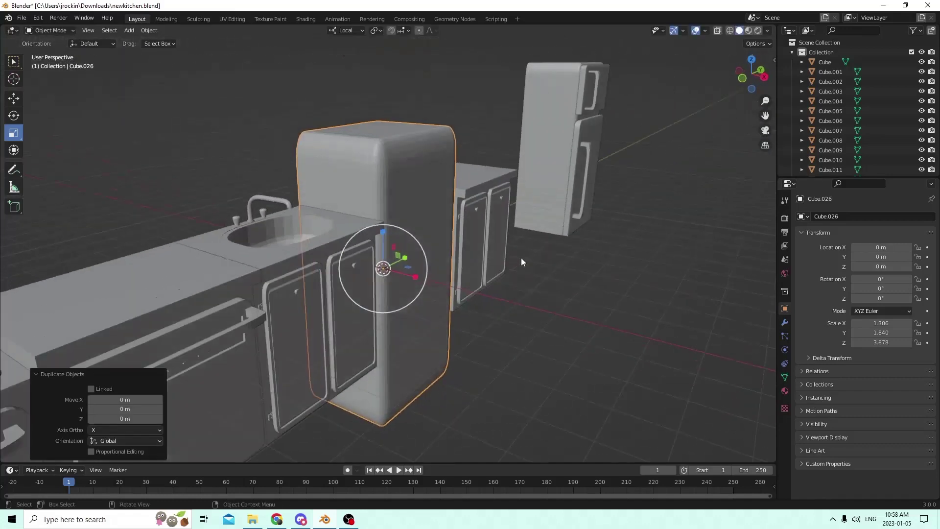
click(14, 100)
middle_drag(59, 122, 341, 269)
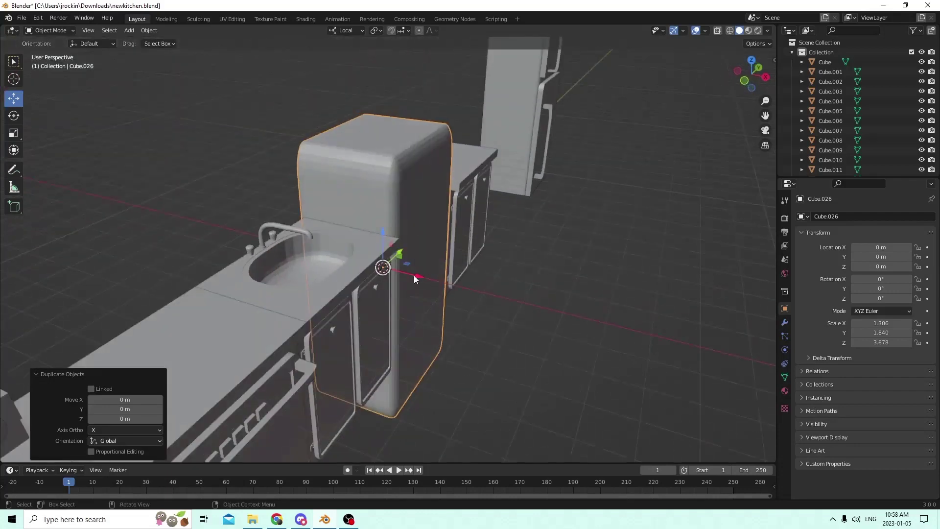
drag(415, 278, 544, 278)
middle_drag(545, 278, 231, 278)
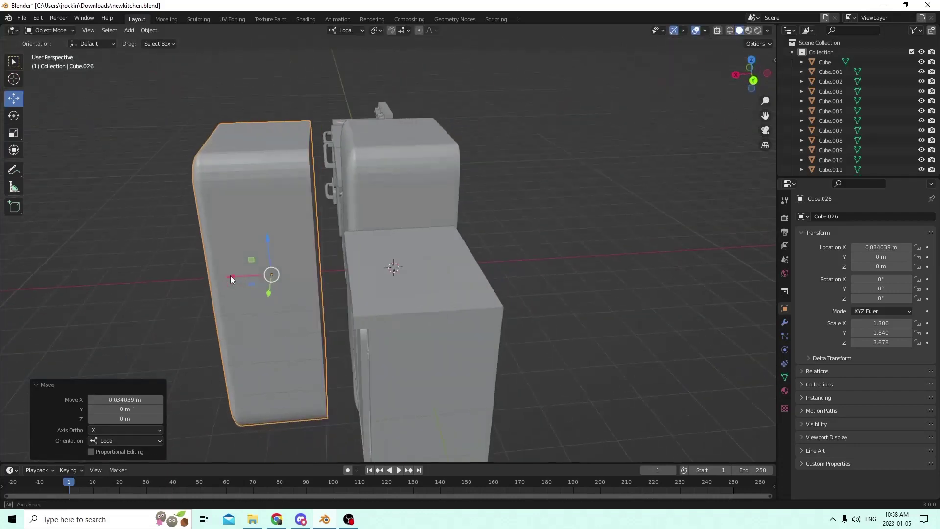
drag(235, 268, 141, 256)
middle_drag(141, 256, 366, 225)
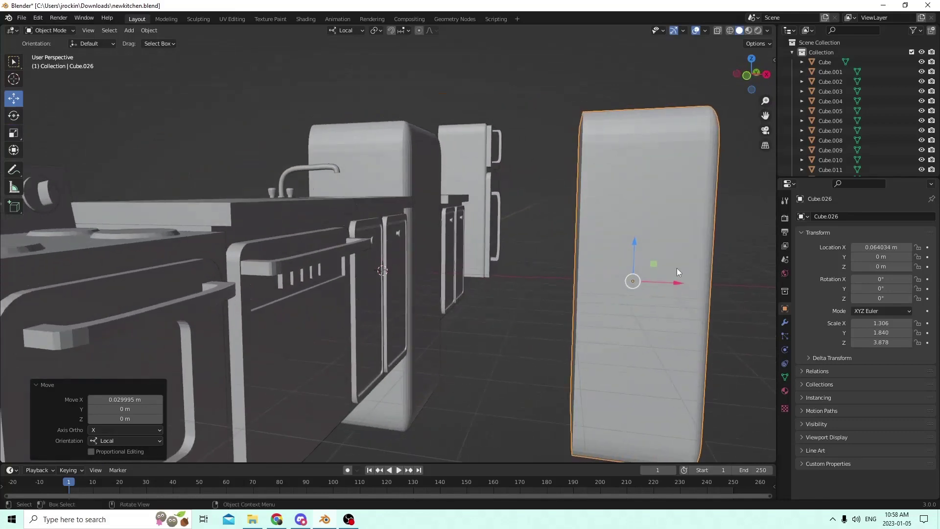
Shorten the pulled-out copy to a Z scale of about 3.356
click(14, 133)
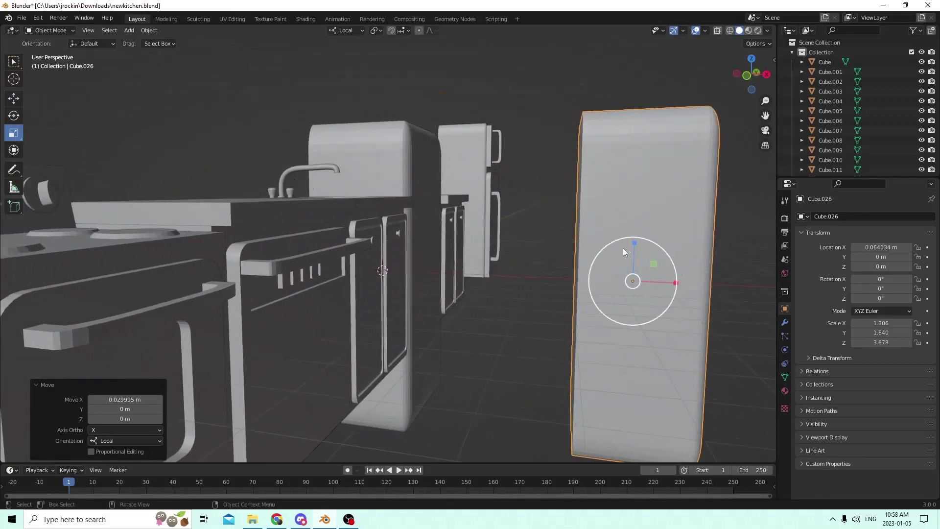
drag(635, 240, 639, 263)
middle_drag(639, 263, 622, 299)
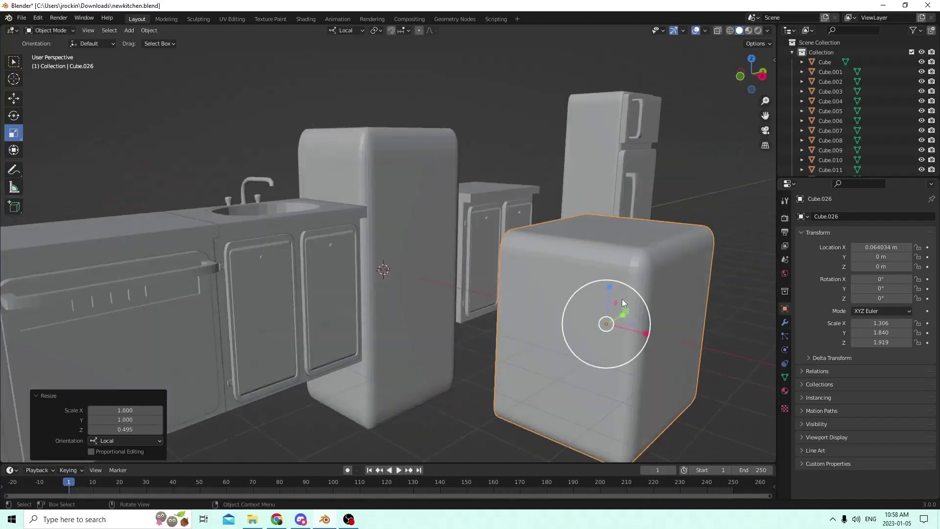
drag(608, 286, 603, 245)
middle_drag(602, 245, 648, 244)
Duplicate the shortened copy and move the duplicate back toward the body along X to about 0.022 m
key(shift+d)
key(x)
key(Escape)
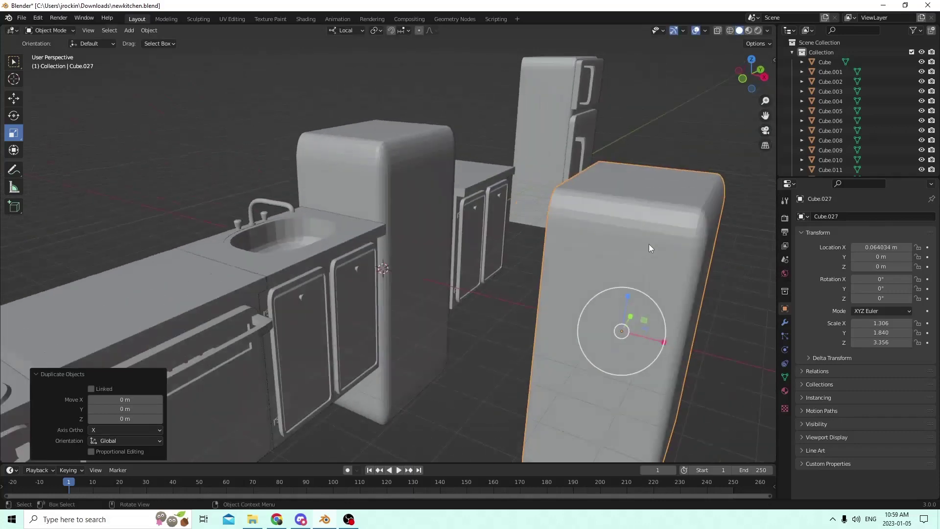
click(14, 97)
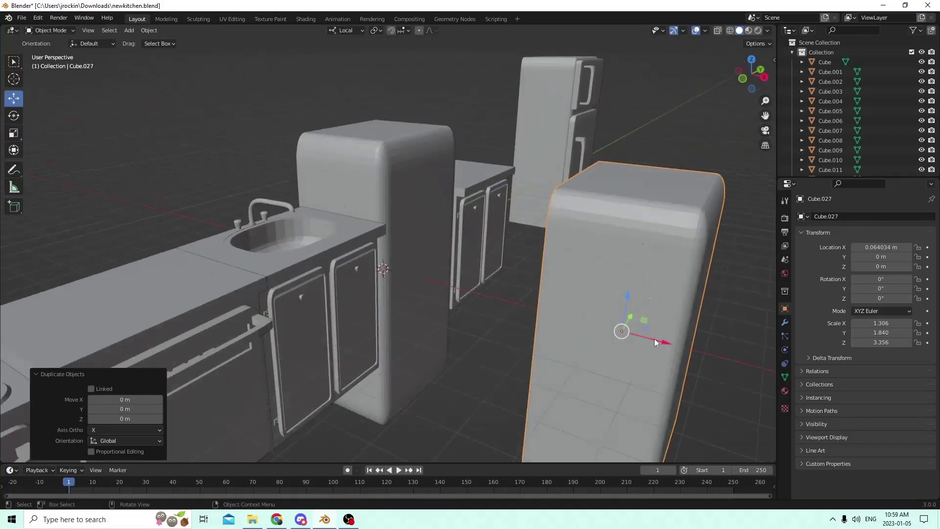
drag(656, 342, 458, 335)
middle_drag(457, 334, 441, 257)
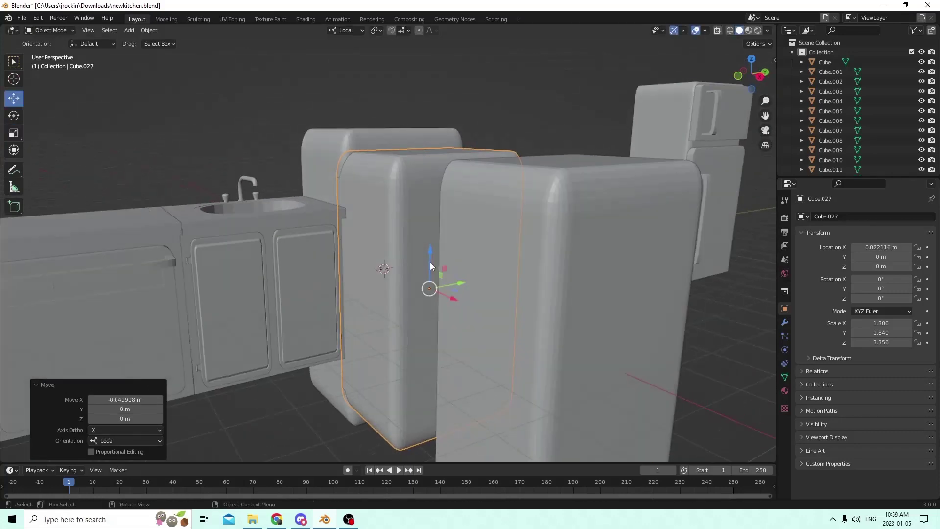
Reduce the new duplicate to a Z scale of about 1.266 and raise it to about Z 0.026 m as the upper door block
drag(430, 263, 431, 205)
click(13, 132)
middle_drag(430, 205, 341, 185)
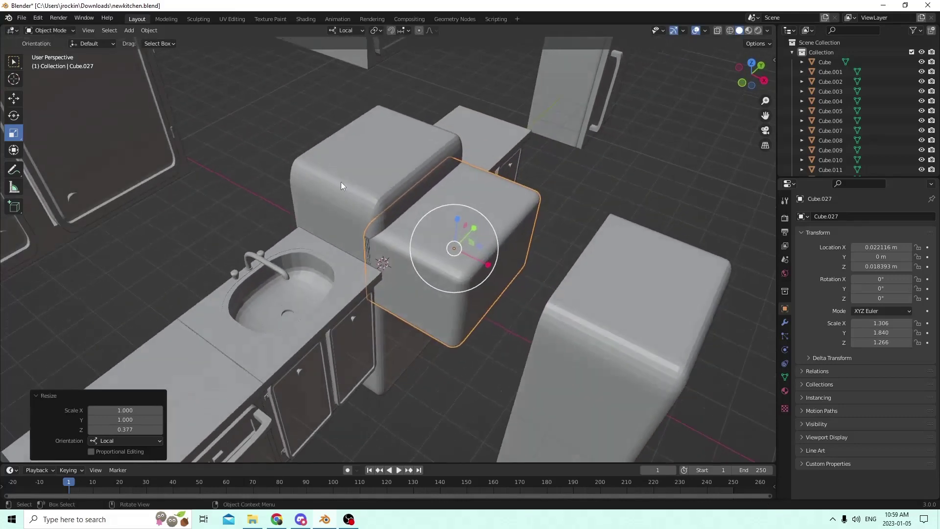
click(11, 99)
middle_drag(265, 190, 397, 182)
drag(443, 177, 442, 145)
middle_drag(442, 148, 325, 147)
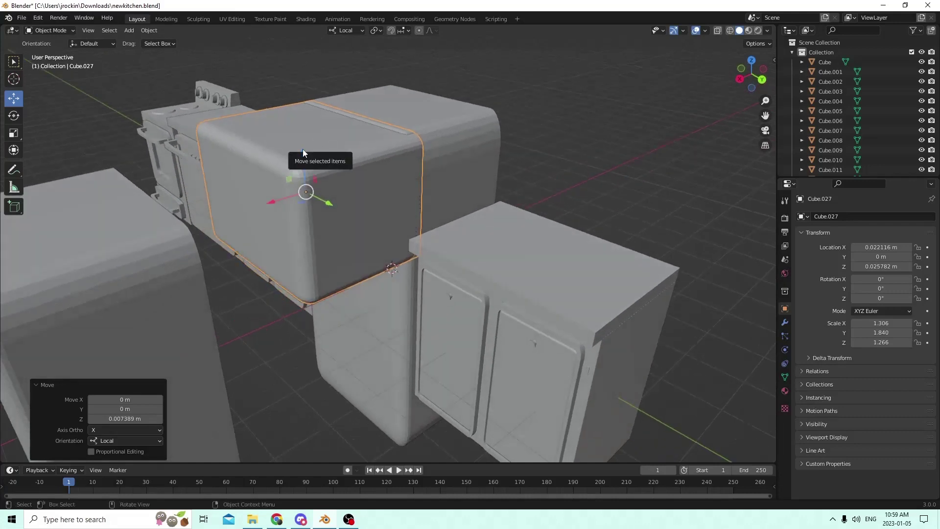
drag(304, 149, 303, 145)
middle_drag(303, 145, 234, 154)
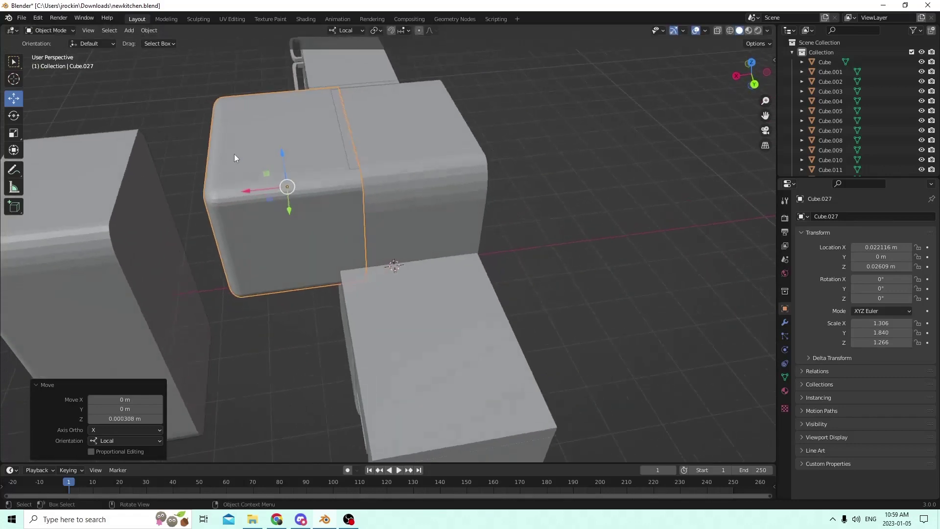
Duplicate the upper door block in place and thin the duplicate to an X scale of about 0.132 as a door panel
click(13, 134)
mouse_move(264, 195)
middle_down()
mouse_move(333, 172)
mouse_move(273, 190)
middle_up()
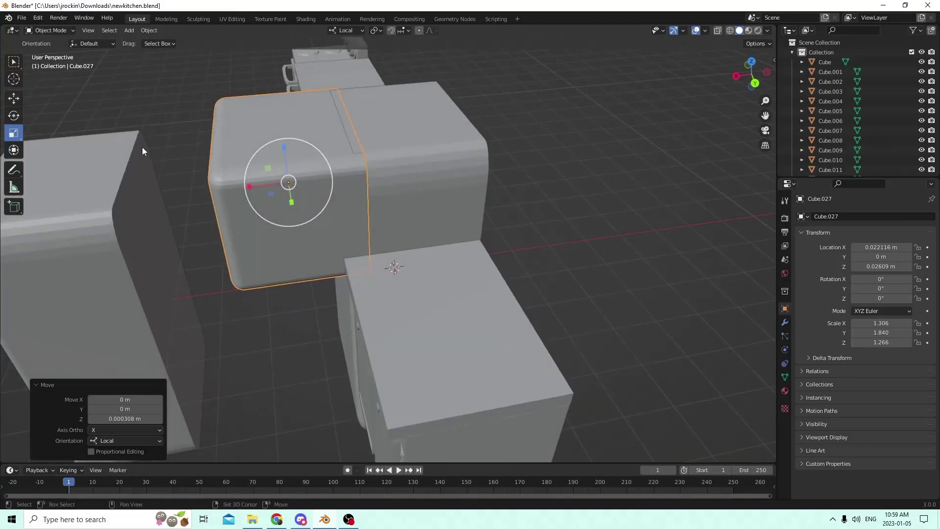
key(shift+d)
key(Escape)
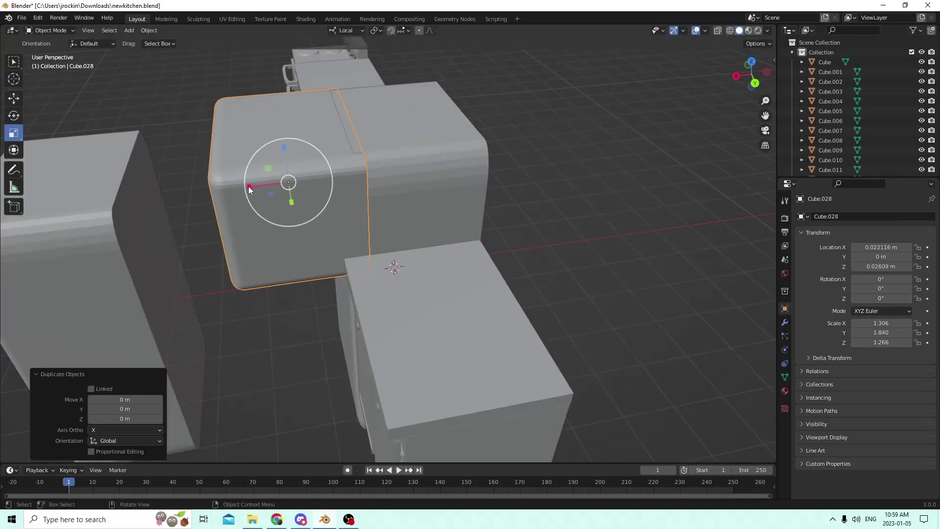
mouse_move(249, 186)
mouse_down()
mouse_move(287, 190)
mouse_move(264, 181)
mouse_up()
middle_drag(264, 181, 598, 235)
Scale the thick upper block down uniformly by a factor of about 0.873
click(257, 189)
key(s)
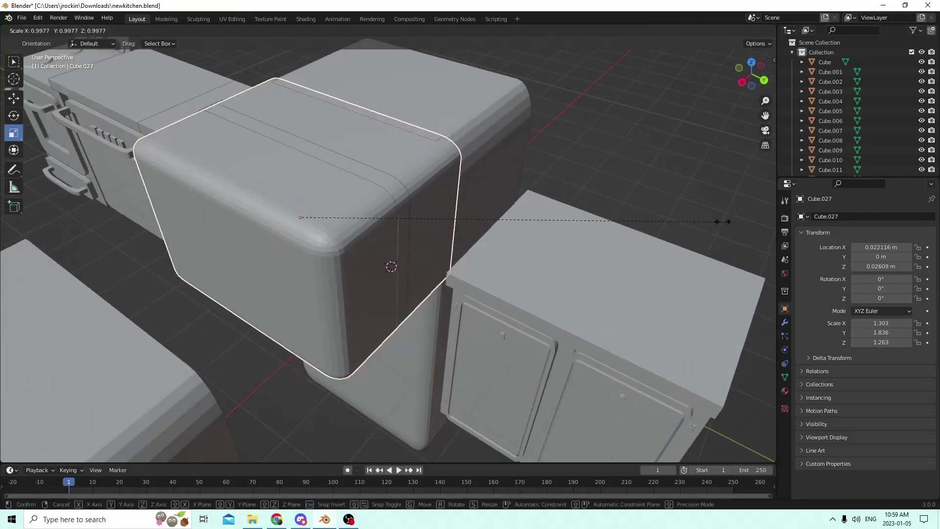
click(670, 212)
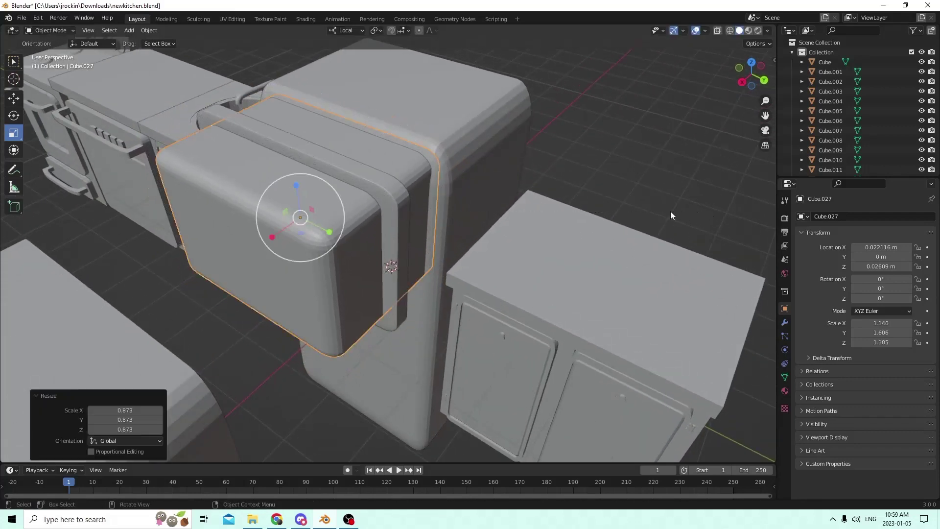
middle_drag(672, 214, 450, 195)
Slide the shrunken upper block back along X into the body so only its rounded front edge protrudes
click(14, 98)
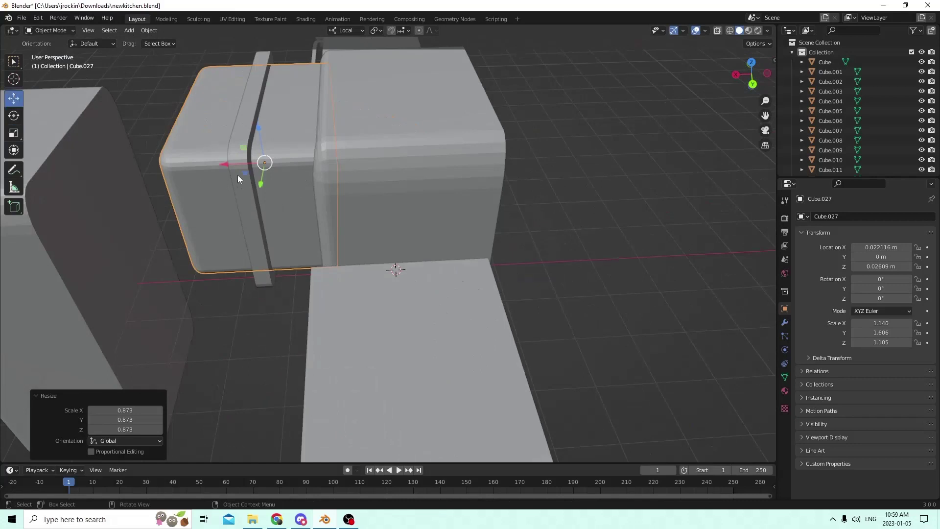
drag(230, 164, 341, 164)
middle_drag(342, 165, 352, 147)
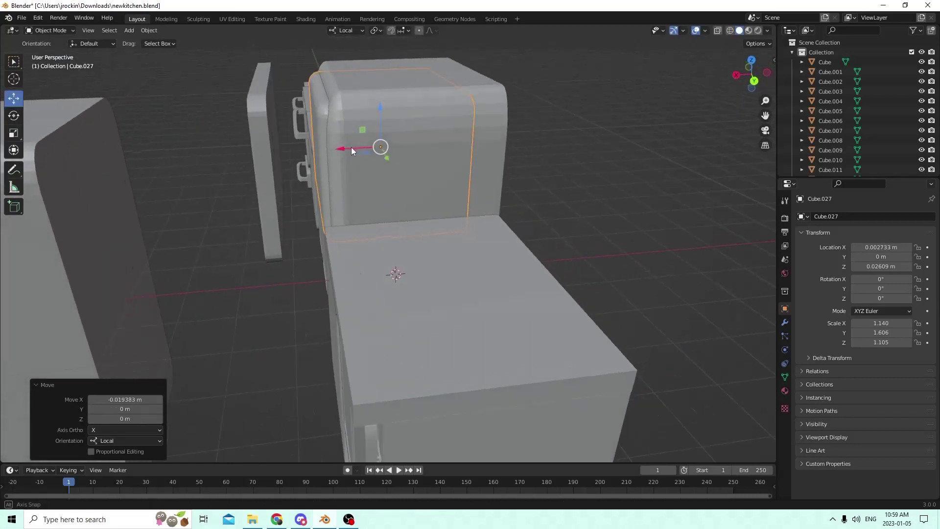
drag(339, 147, 335, 148)
middle_drag(335, 148, 313, 75)
Select the thin upper door panel together with the inner block behind it
click(275, 129)
middle_drag(275, 129, 299, 135)
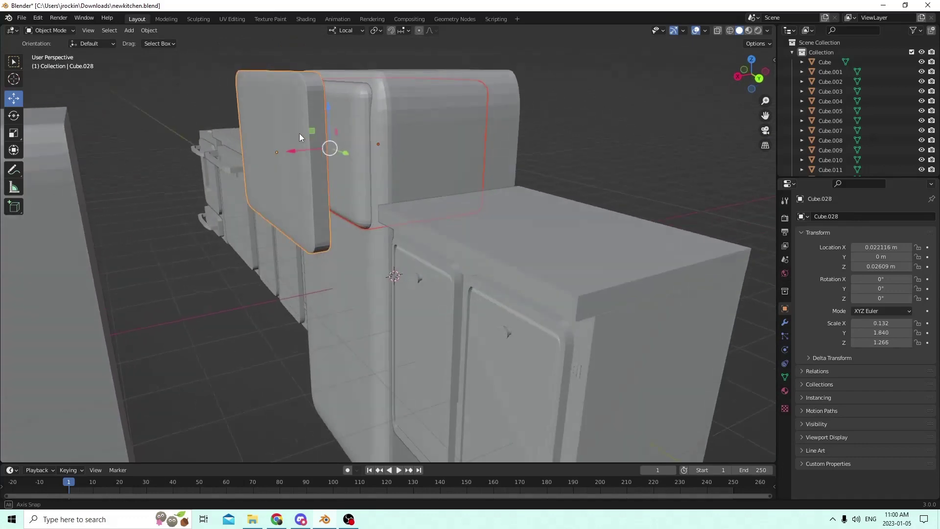
middle_drag(319, 101, 723, 266)
click(318, 106)
click(320, 129)
Move the tall copy standing in front back along its local X axis to about 0.02 m
click(652, 287)
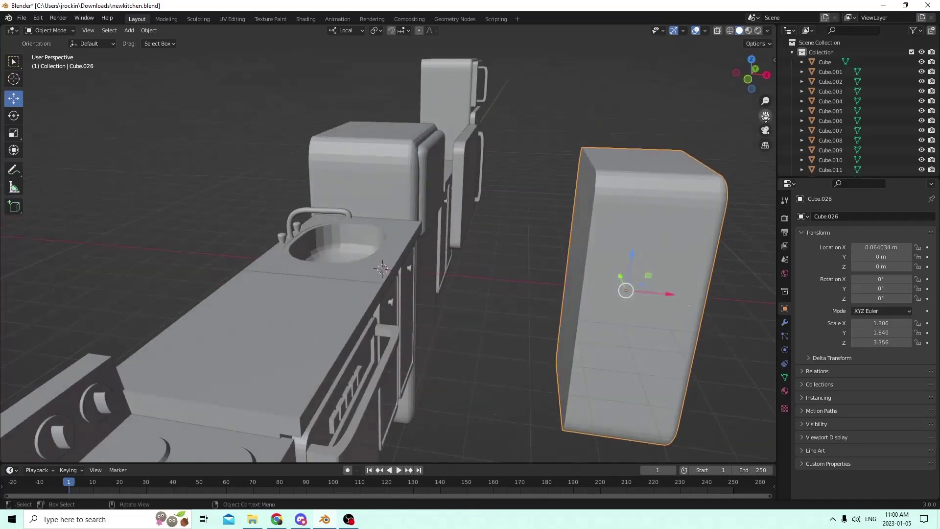
middle_drag(636, 254, 489, 275)
scroll(580, 227, up, 4)
key(g)
key(x)
key(x)
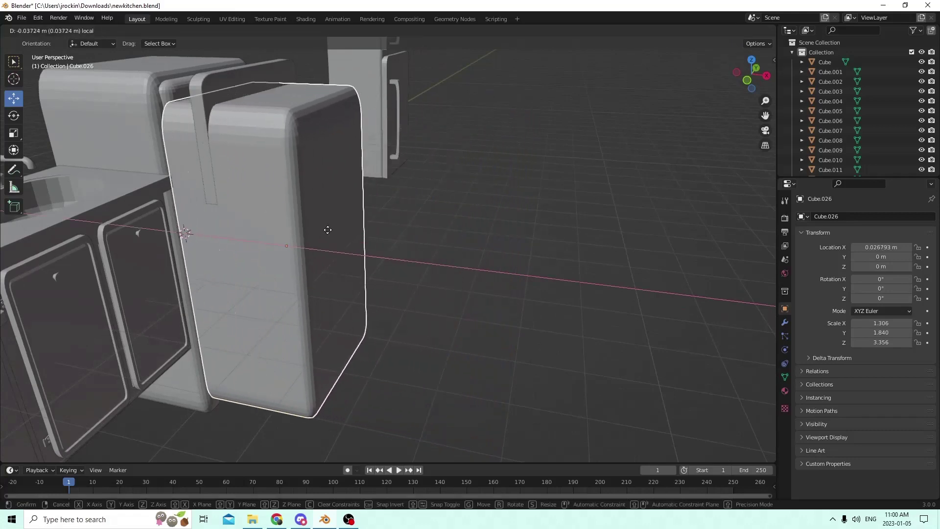
click(301, 224)
middle_drag(299, 224, 240, 203)
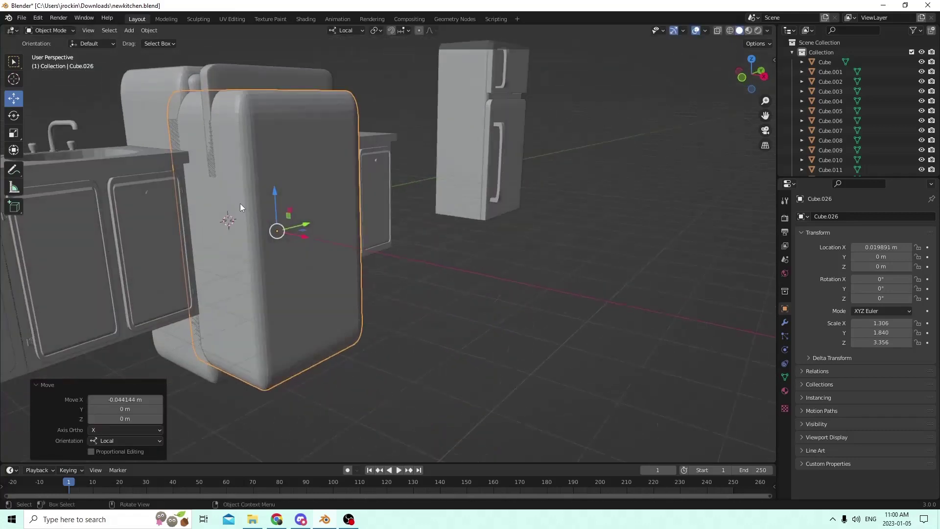
Lower the tall front block by about 0.00587 m and shorten it to a Z scale of about 2.820
key(g)
key(z)
click(276, 216)
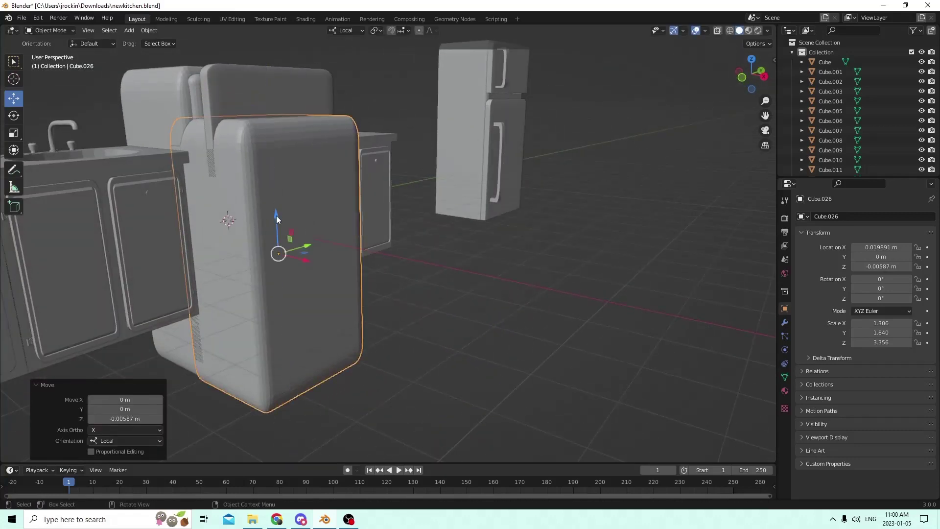
scroll(276, 216, up, 2)
middle_drag(276, 215, 348, 235)
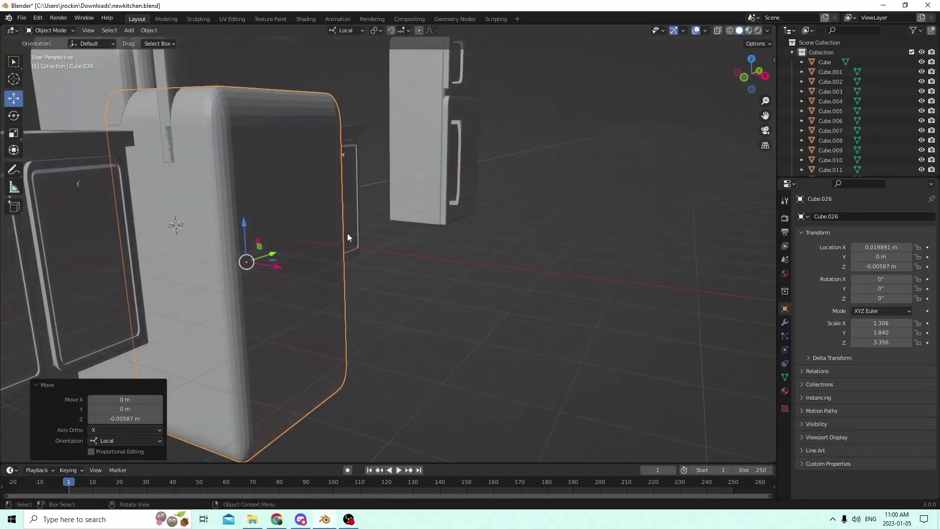
click(14, 134)
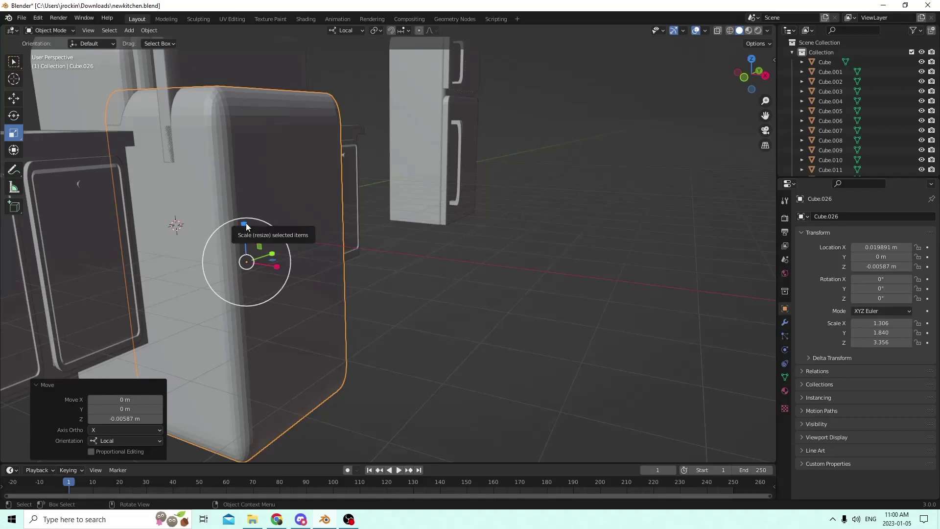
drag(246, 222, 243, 231)
middle_drag(243, 232, 93, 168)
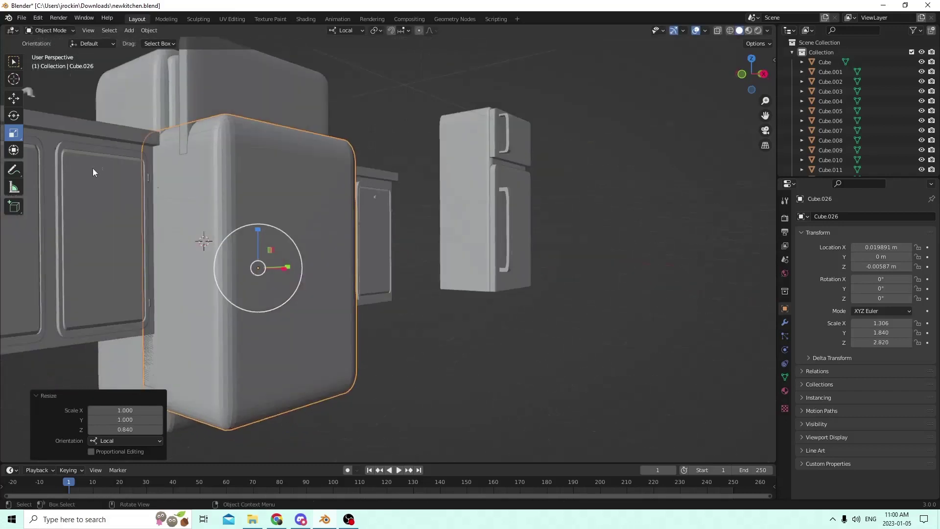
Lower the front block further to about Z -0.0128 m and shorten it to a Z scale of about 2.417
click(16, 101)
drag(259, 230, 262, 264)
middle_drag(262, 265, 103, 260)
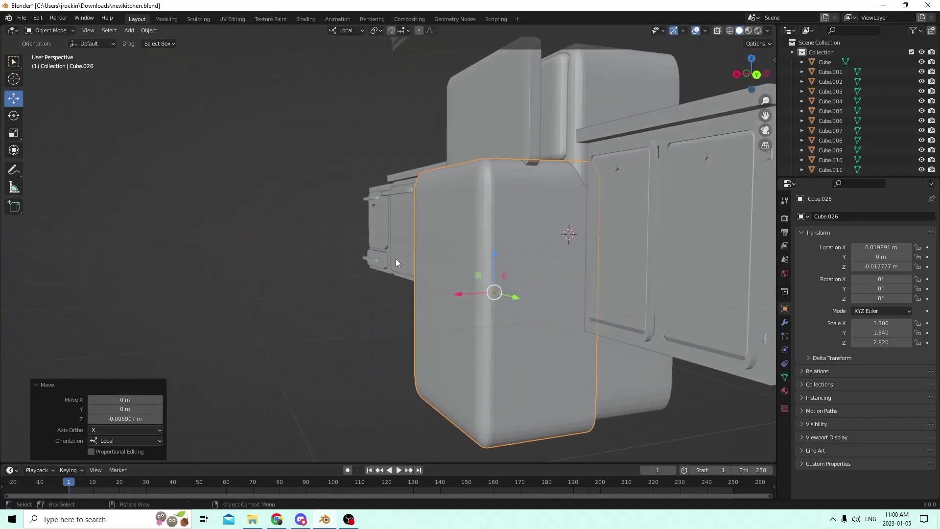
click(19, 134)
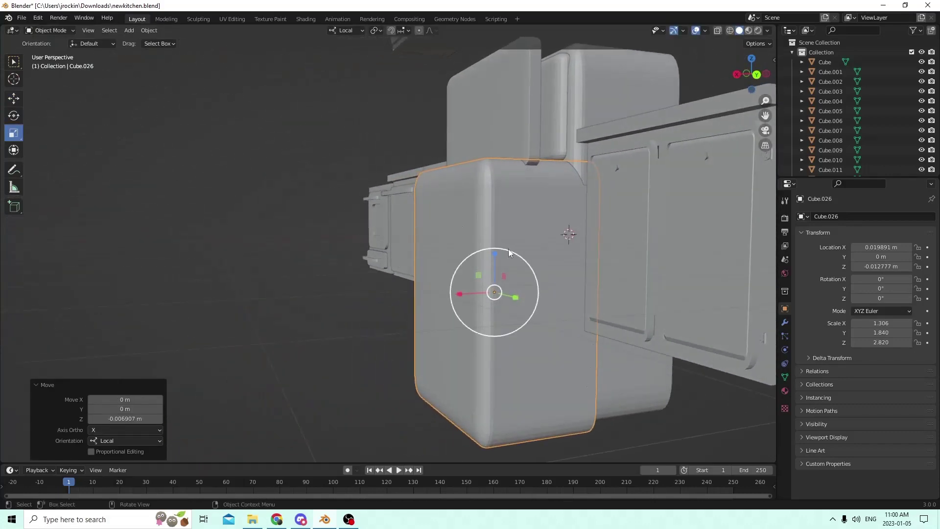
drag(493, 254, 492, 260)
middle_drag(492, 259, 574, 260)
middle_drag(374, 262, 291, 261)
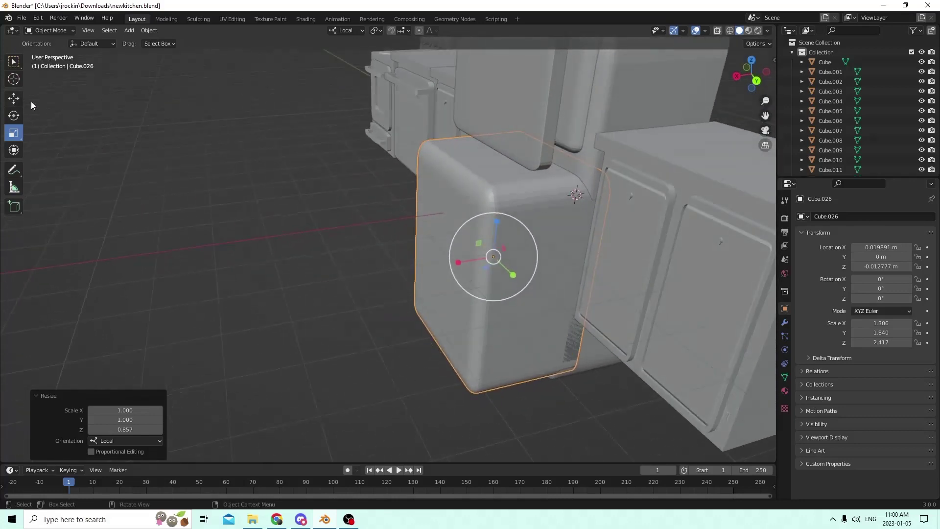
middle_drag(188, 185, 185, 188)
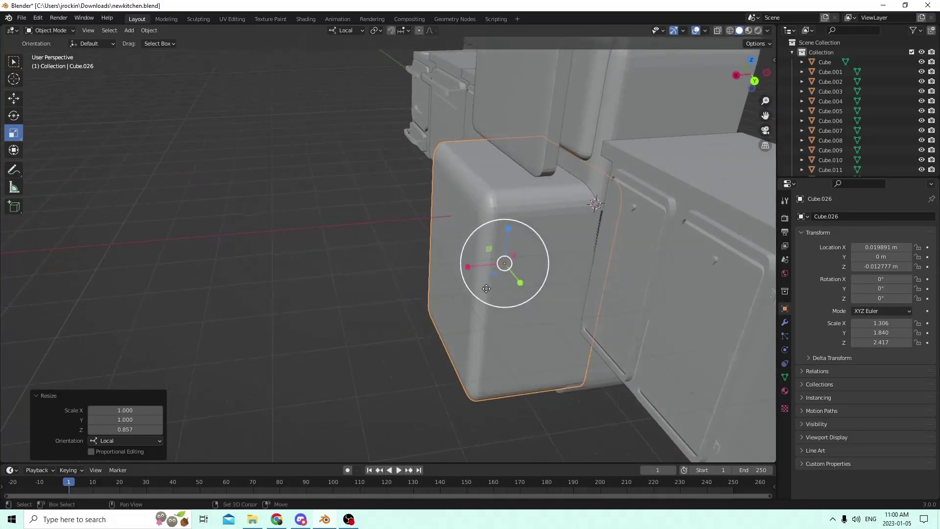
Duplicate the lower block in place and thin the duplicate to an X scale of about 0.133 as the lower door panel
key(shift+d)
key(Escape)
drag(468, 267, 504, 267)
middle_drag(504, 266, 454, 254)
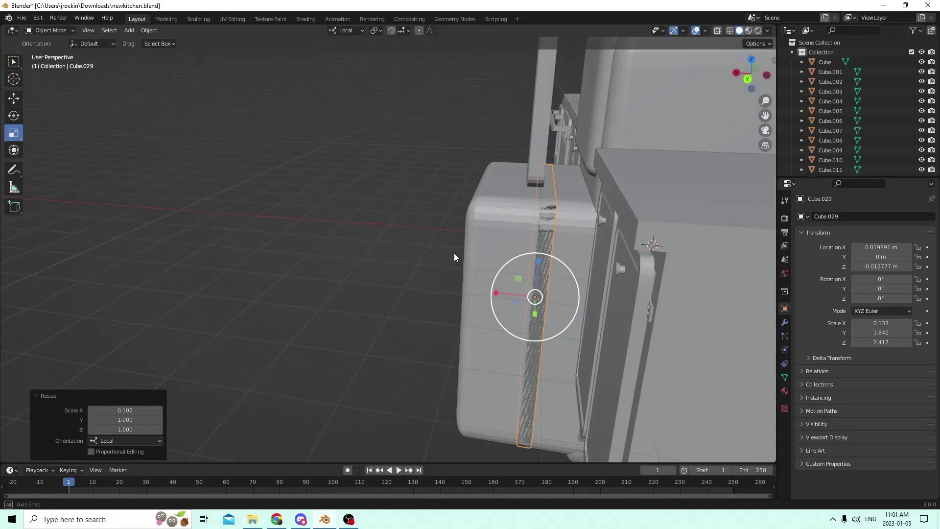
Scale the thick lower block down uniformly by a factor of about 0.887
click(491, 226)
middle_drag(491, 227, 526, 240)
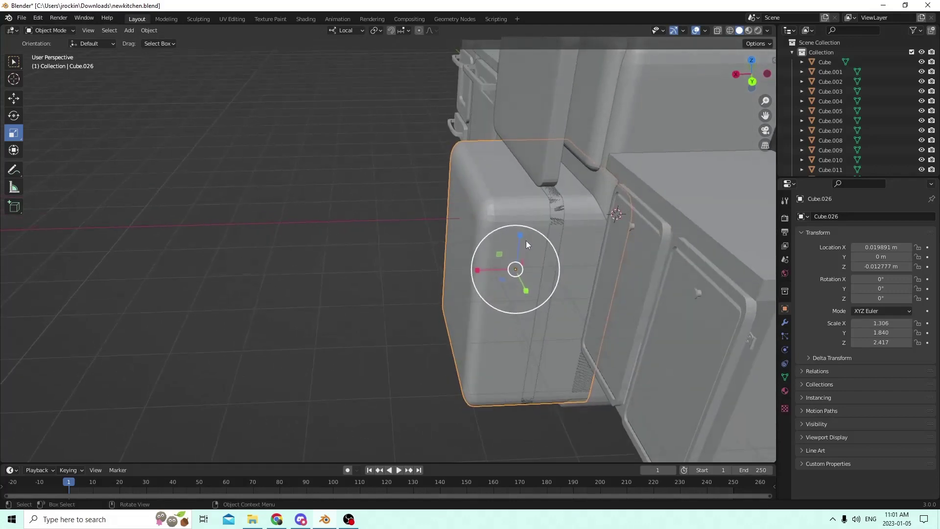
click(14, 99)
middle_drag(246, 157, 363, 170)
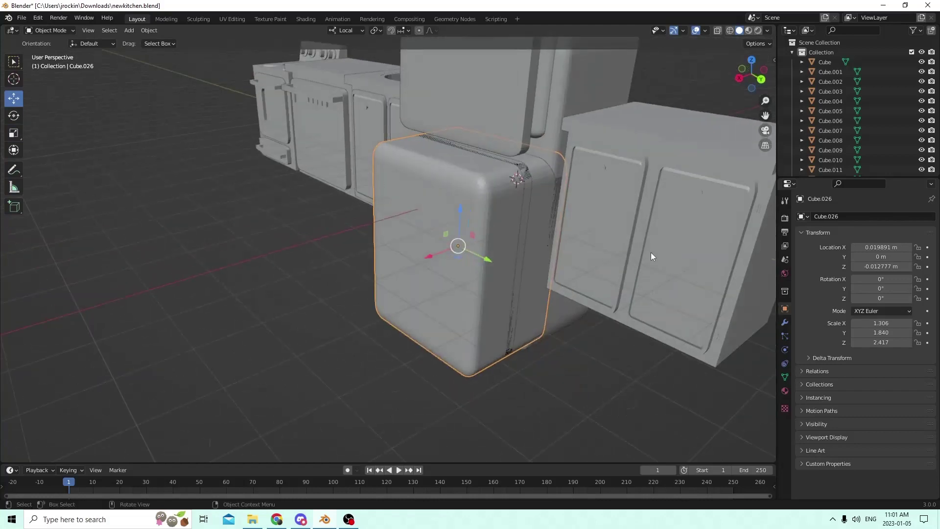
key(s)
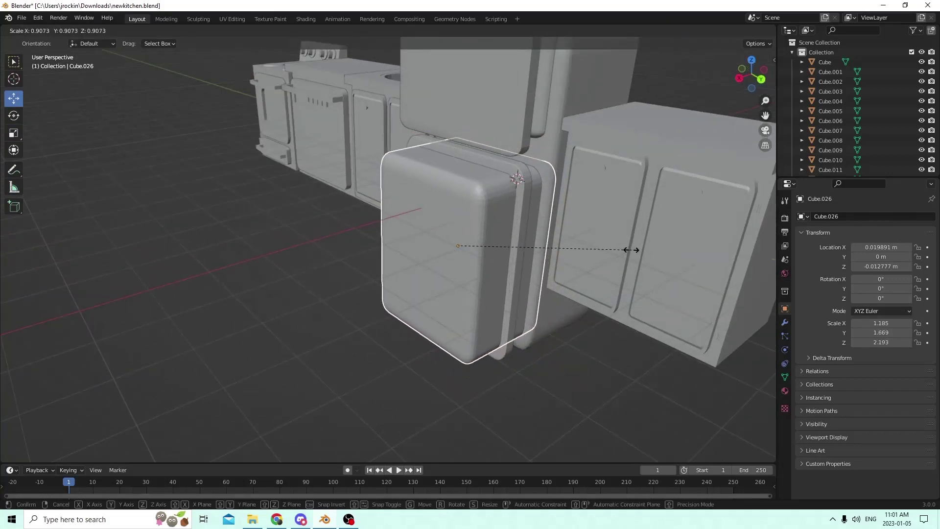
click(627, 250)
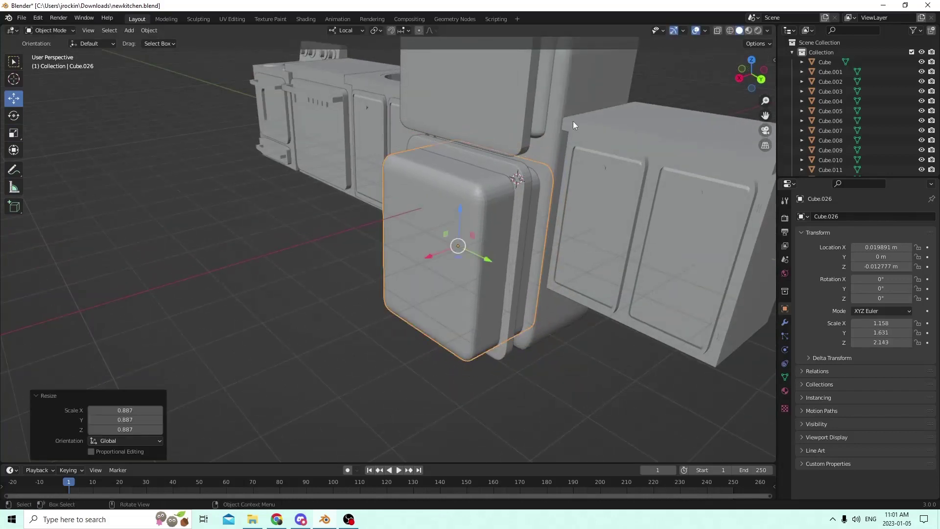
Scale the thick lower block down uniformly by a factor of about 0.980
click(541, 115)
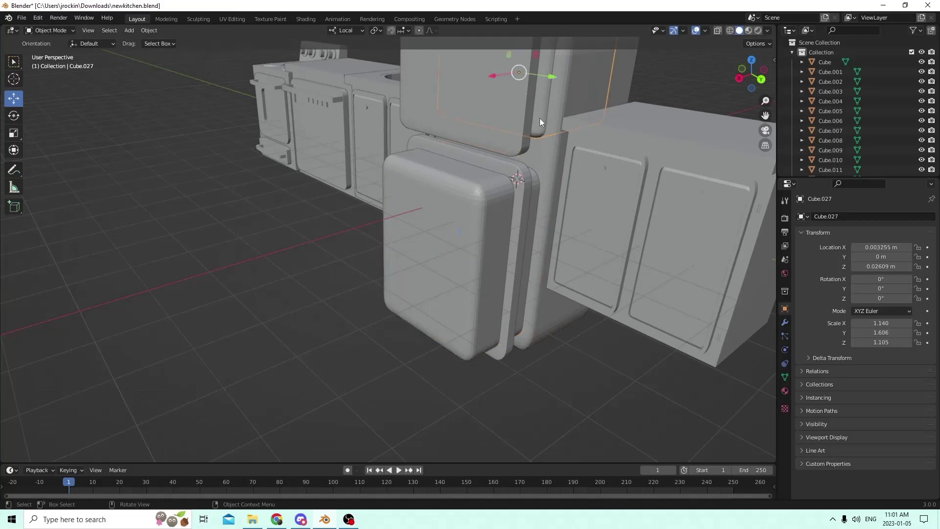
click(470, 247)
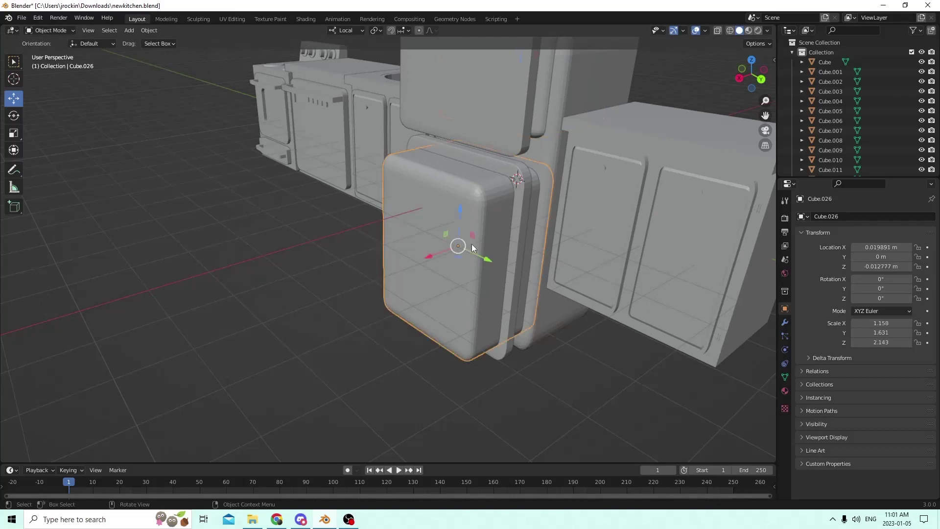
key(s)
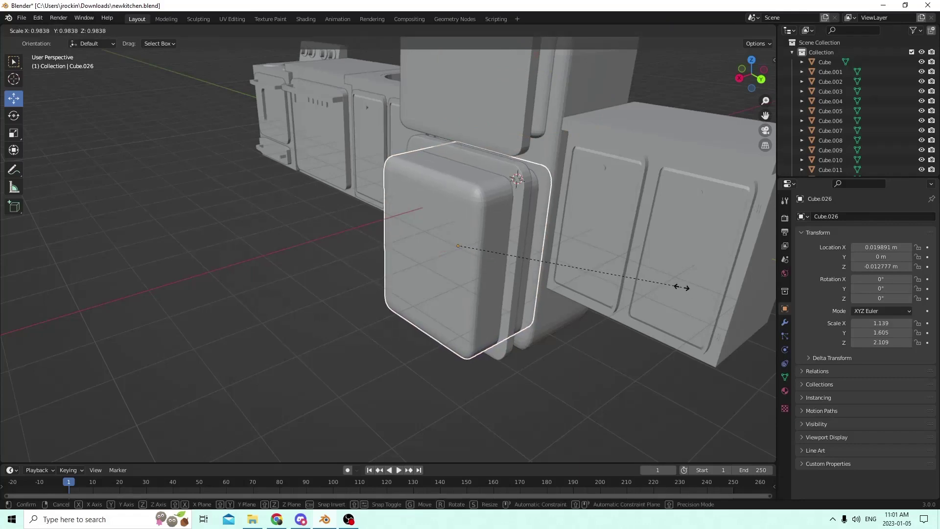
click(681, 289)
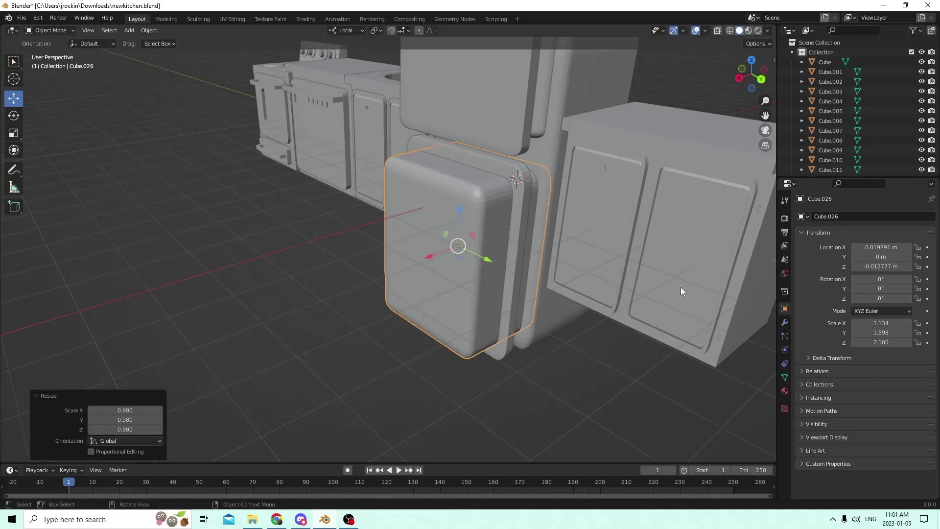
middle_drag(607, 289, 597, 194)
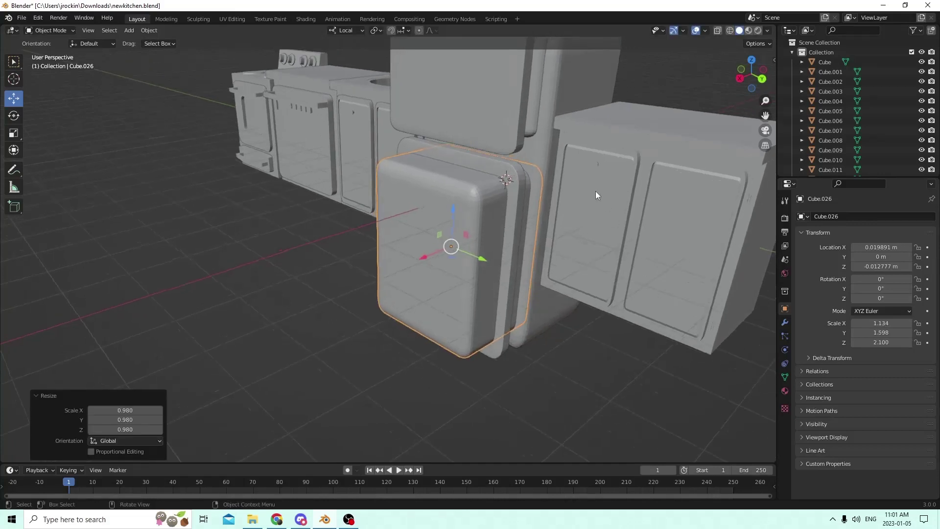
Match the lower block's width and depth to the upper inner block with an X scale of 1.140 and Y scale of 1.606
click(534, 110)
shift+click(535, 111)
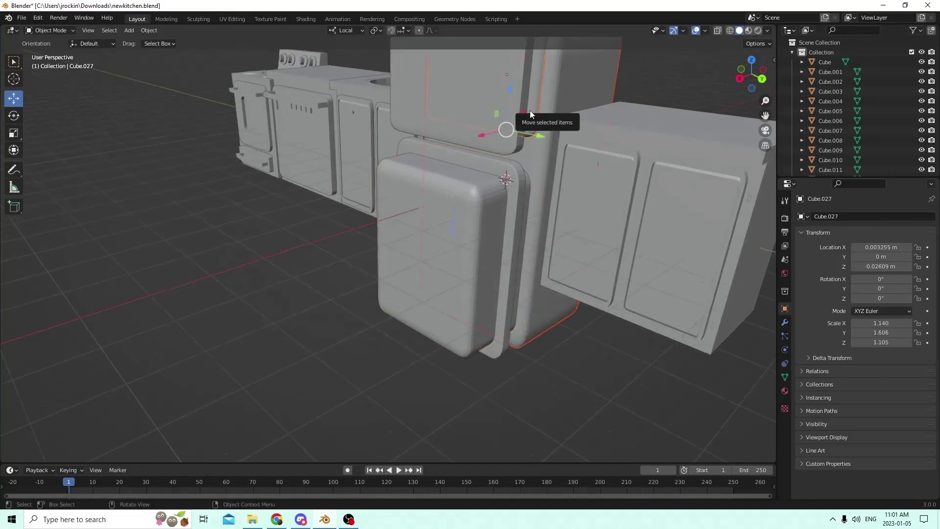
click(485, 244)
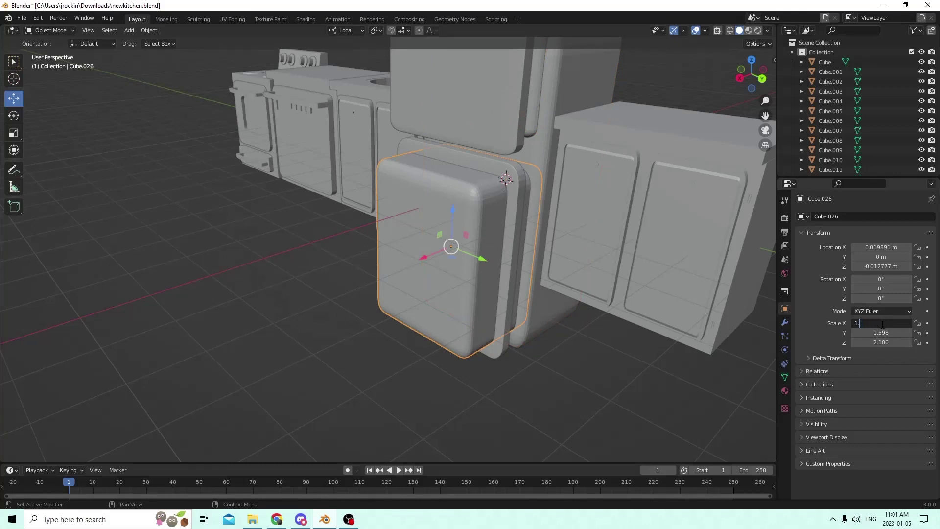
key(Return)
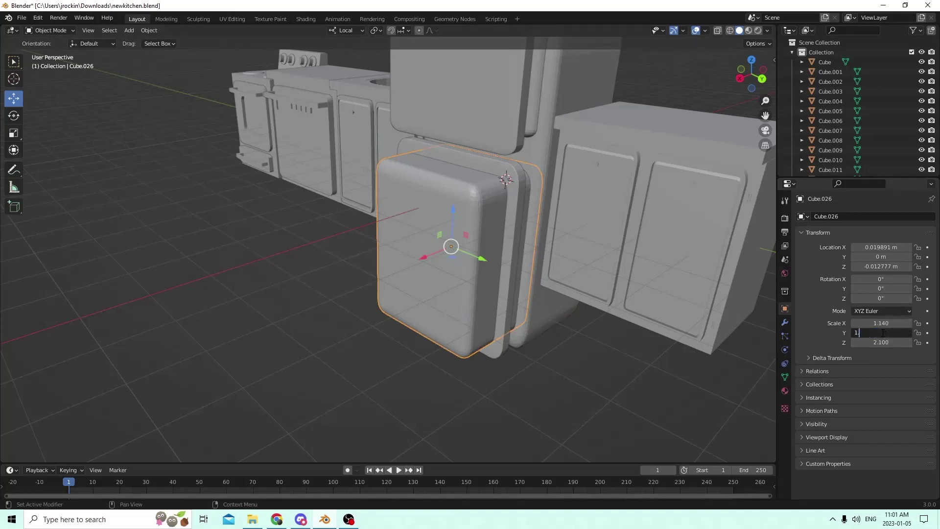
click(882, 333)
text(1.606)
key(Return)
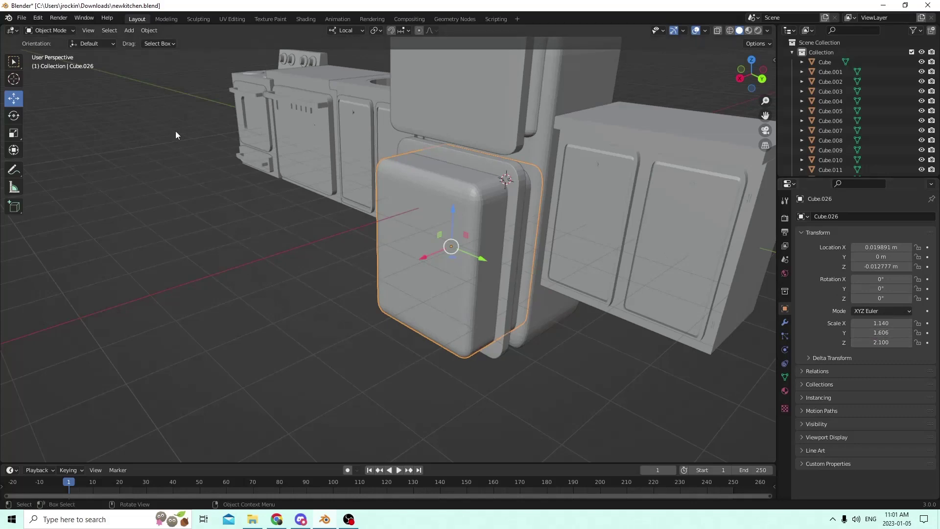
Push the lower block back into the refrigerator body by about 0.0166 m along X
middle_drag(175, 131, 259, 151)
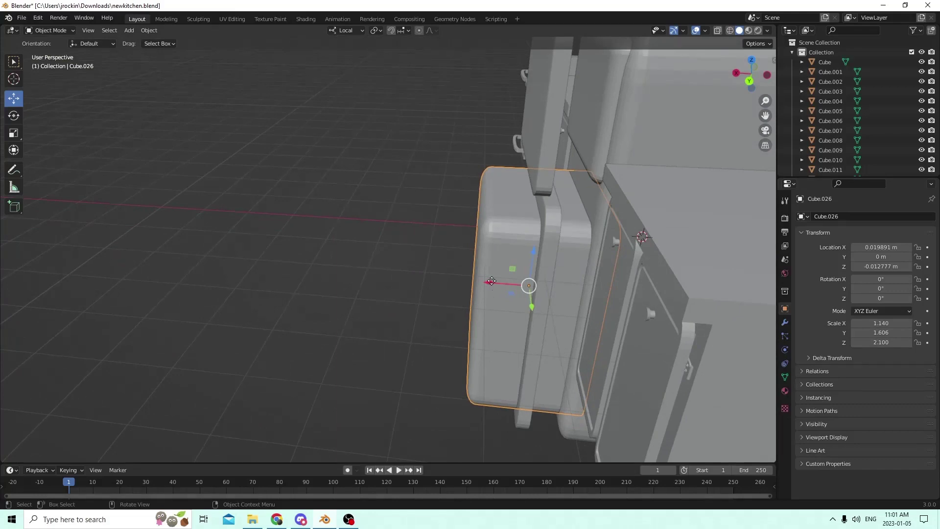
drag(491, 281, 575, 269)
middle_drag(575, 269, 609, 244)
middle_drag(580, 257, 572, 255)
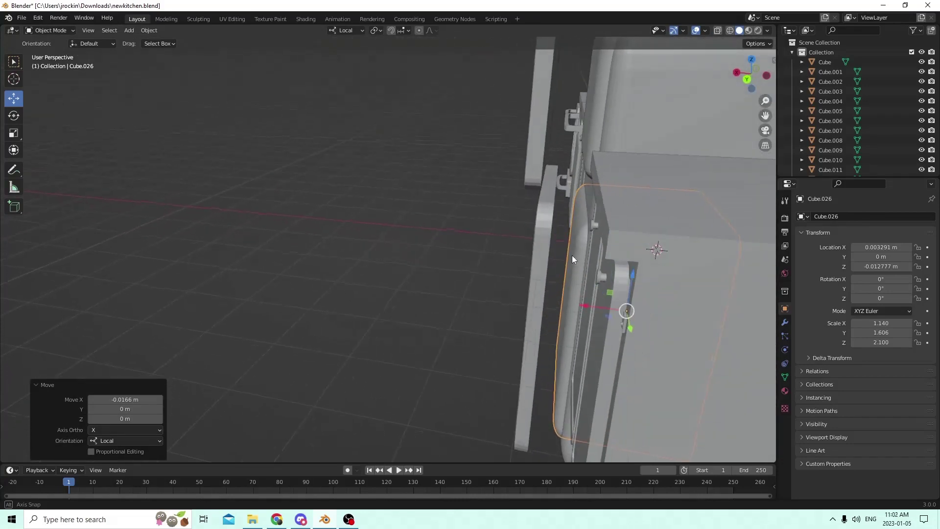
Subtract the upper and lower inner blocks from the refrigerator body using the Bool Tool
click(590, 122)
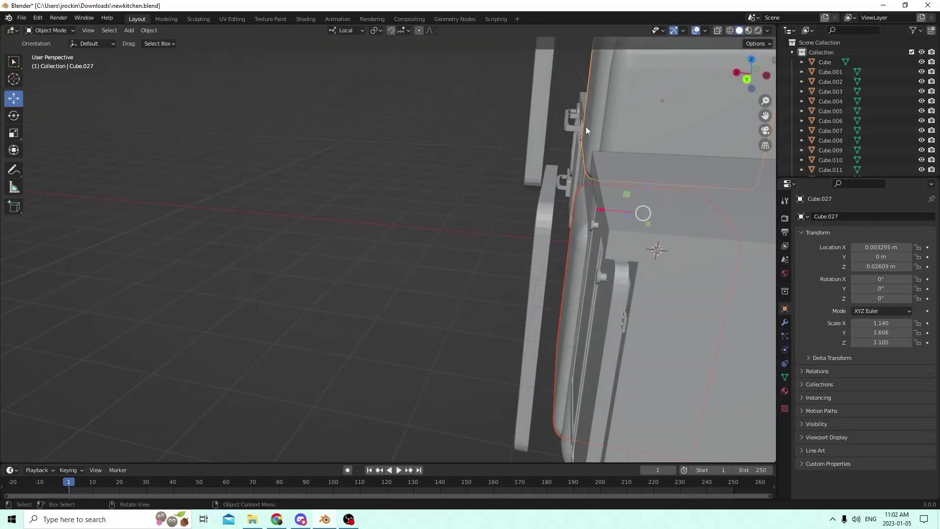
middle_drag(586, 127, 675, 158)
click(681, 100)
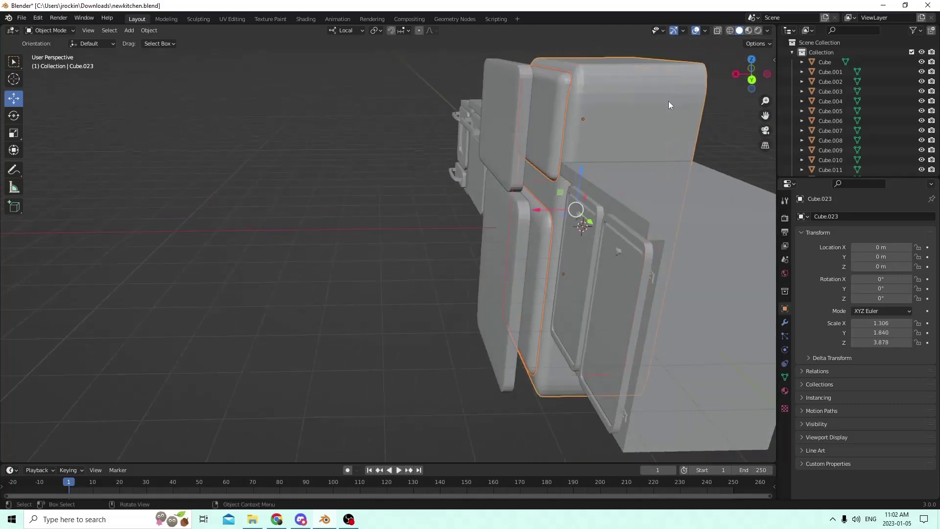
middle_drag(672, 103, 650, 108)
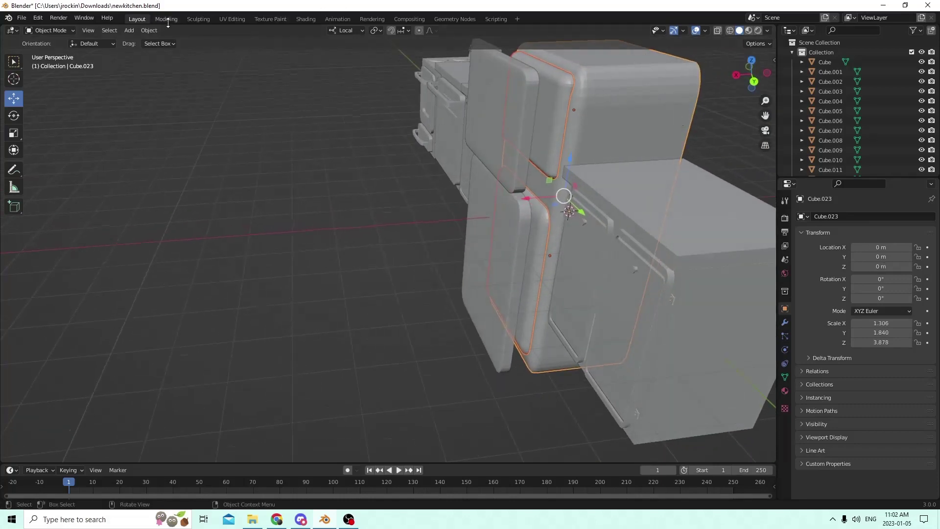
click(156, 32)
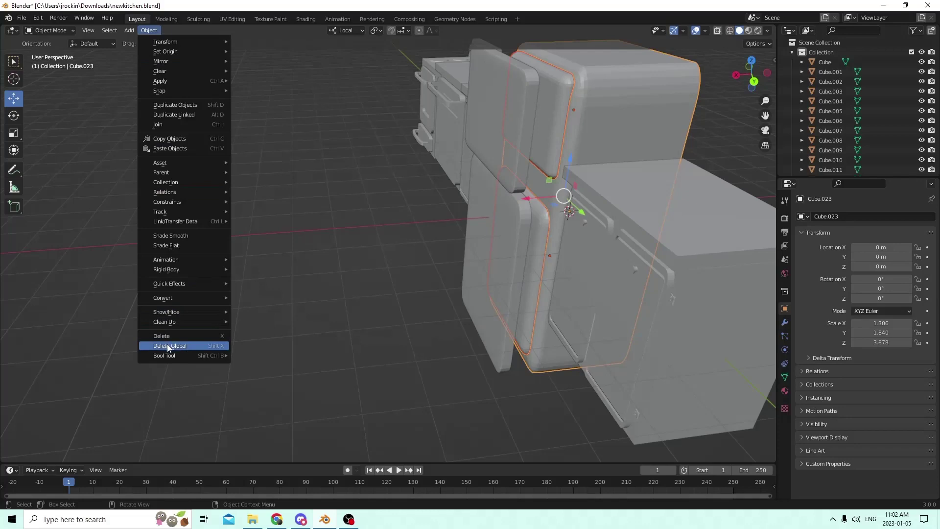
mouse_move(167, 354)
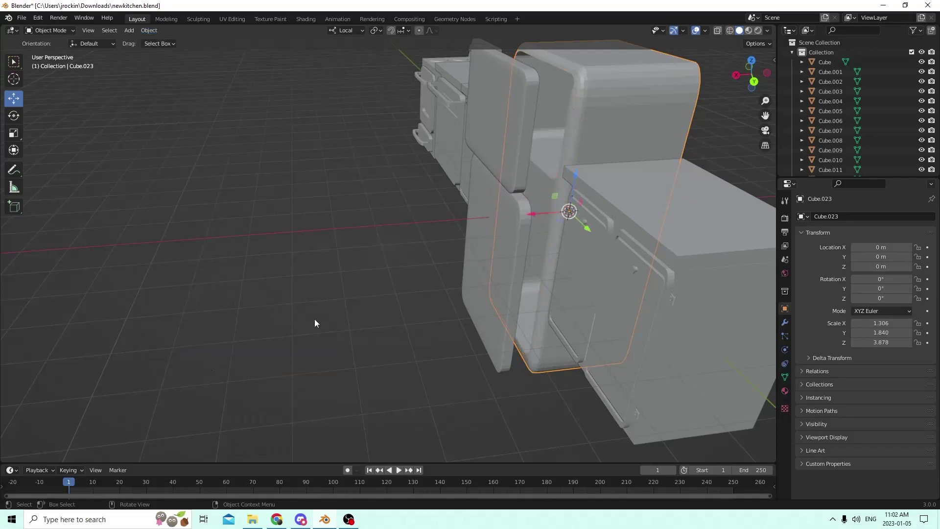
Move the upper door panel closer to the body, to about X 0.0202 m
middle_drag(315, 319, 764, 177)
middle_drag(451, 250, 301, 196)
click(243, 205)
drag(293, 171, 276, 167)
middle_drag(276, 167, 162, 249)
Add a 0.02 m cube and place it in front of the lower door at about X 0.0317 m and Y -0.0080 m
key(shift+a)
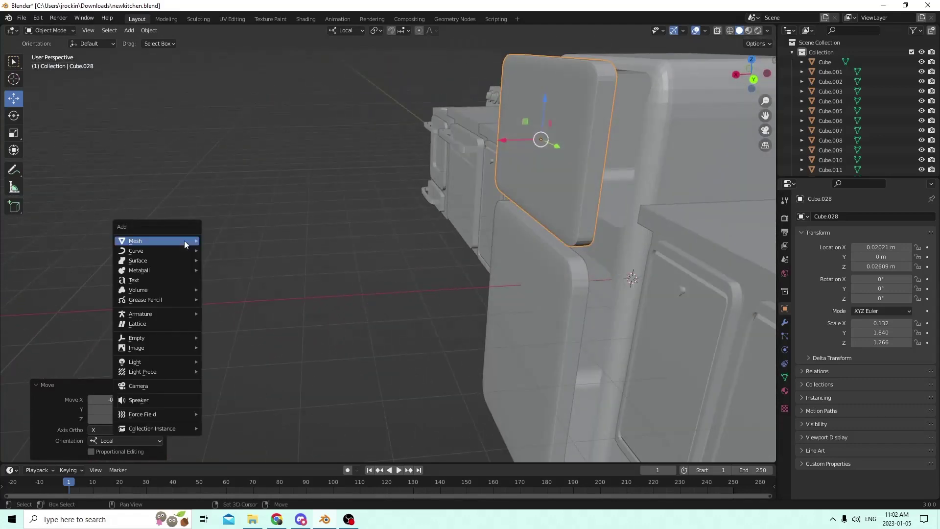
mouse_move(184, 240)
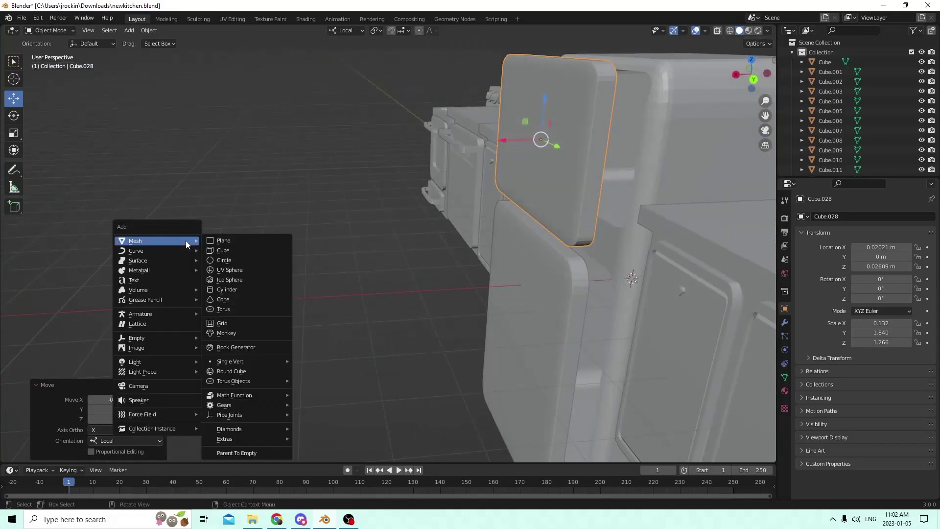
click(223, 251)
mouse_move(303, 226)
middle_down()
mouse_move(336, 216)
mouse_move(321, 229)
middle_up()
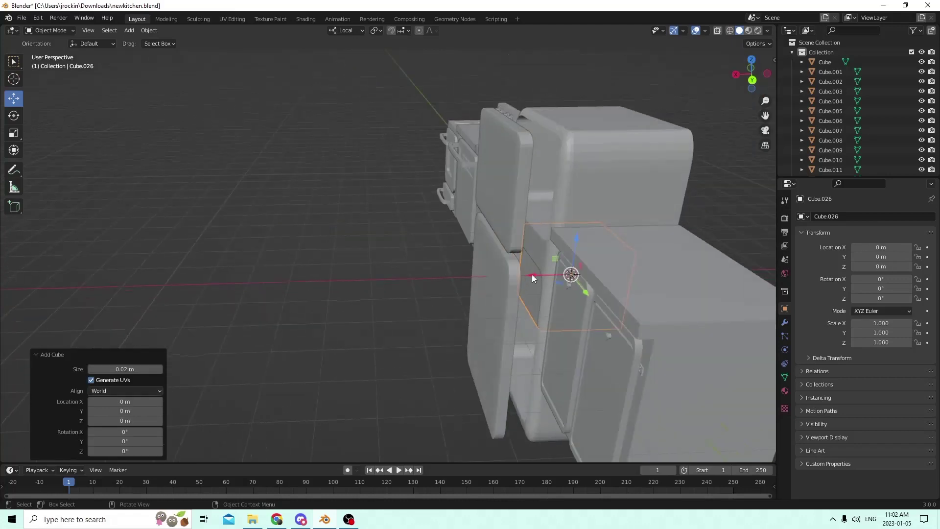
key(g)
key(x)
click(519, 269)
middle_drag(519, 270, 609, 251)
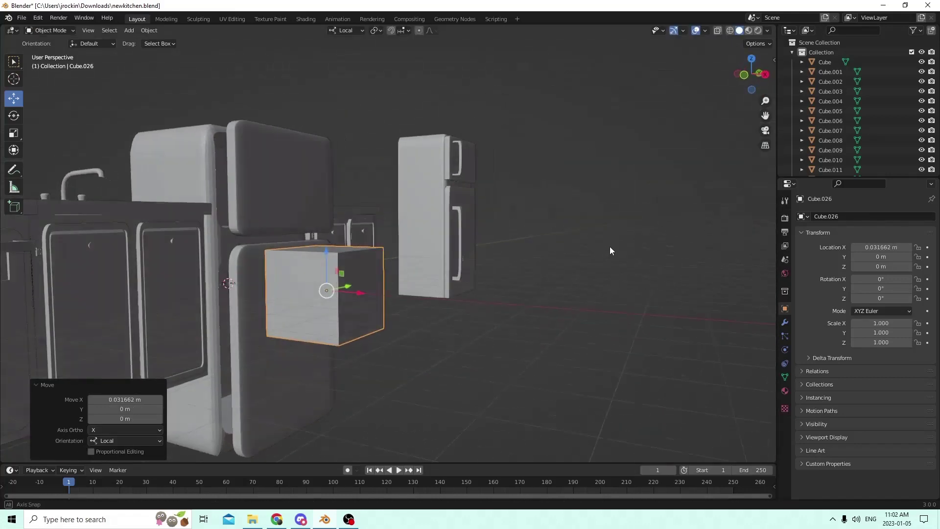
middle_drag(490, 264, 465, 228)
key(g)
key(y)
click(386, 265)
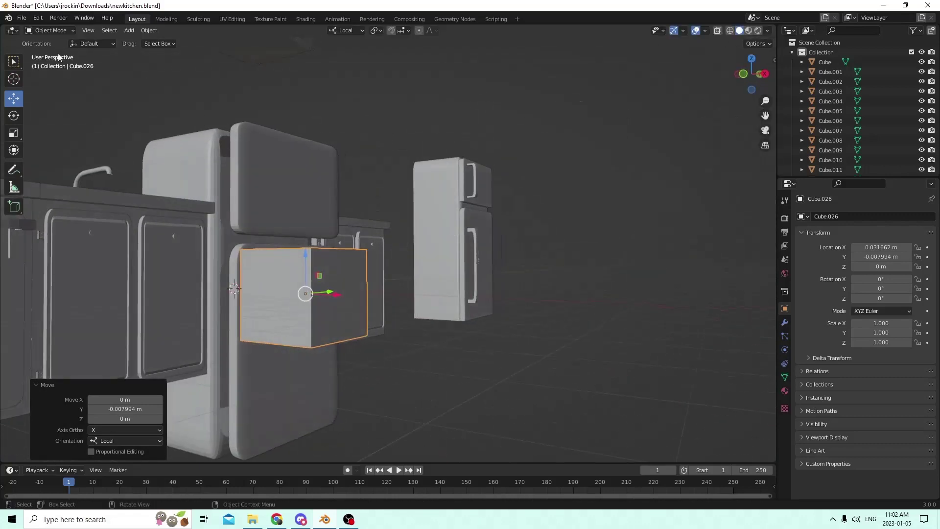
Scale the new cube into a tall, narrow handle block of about 0.209 in Y and 2.077 in Z
click(14, 134)
middle_drag(373, 235, 347, 241)
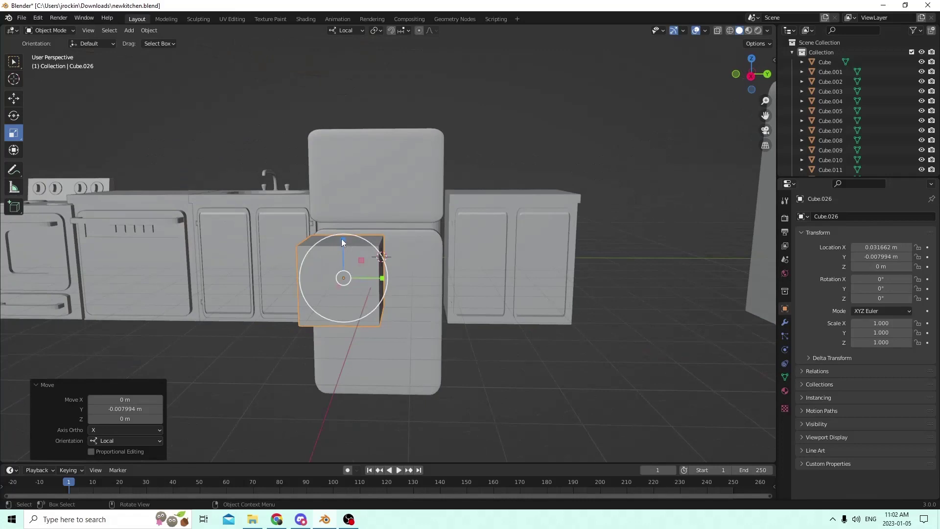
drag(342, 240, 343, 219)
drag(384, 279, 351, 277)
middle_drag(350, 276, 279, 283)
scroll(384, 262, up, 2)
middle_drag(383, 262, 417, 252)
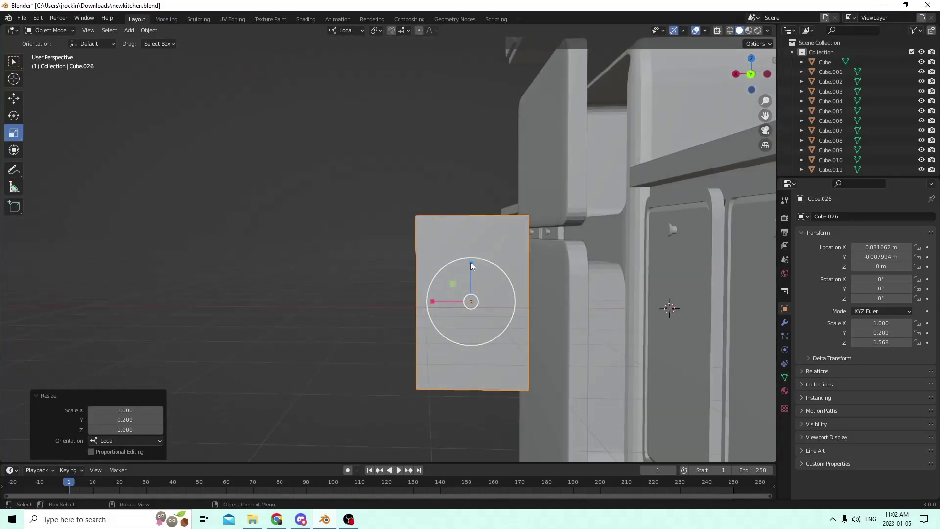
drag(471, 263, 471, 250)
middle_drag(471, 250, 489, 251)
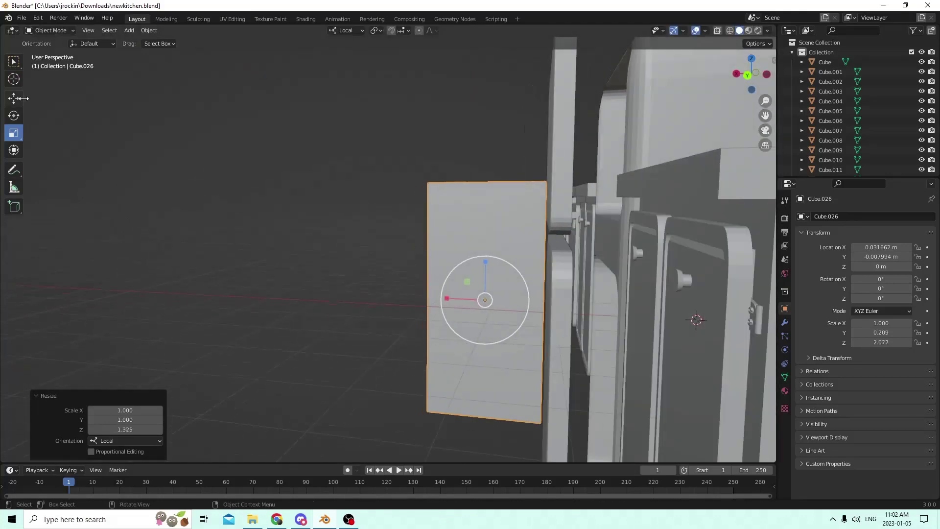
Lower the handle block to about Z -0.0129 m and shift it toward the door's side edge at about Y -0.0145 m
click(15, 98)
drag(486, 264, 495, 325)
middle_drag(495, 325, 329, 281)
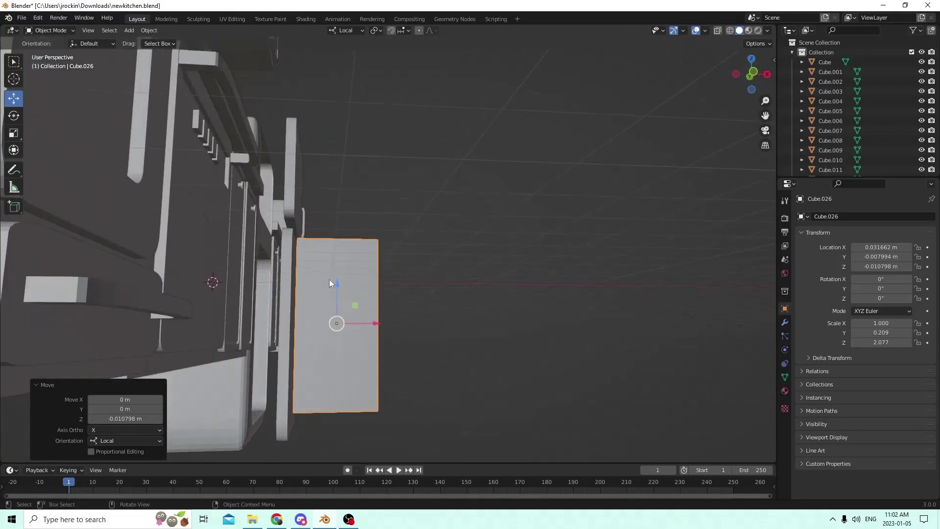
drag(335, 284, 336, 294)
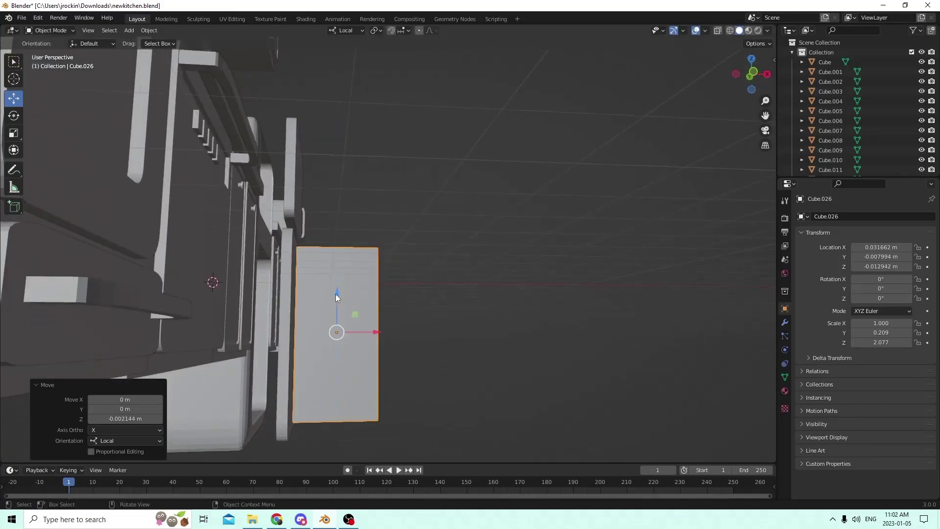
middle_drag(336, 294, 243, 332)
drag(376, 306, 351, 307)
middle_drag(351, 308, 340, 278)
Reduce the handle block's mesh depth in Edit Mode by scaling it to about 0.490 along X
key(Tab)
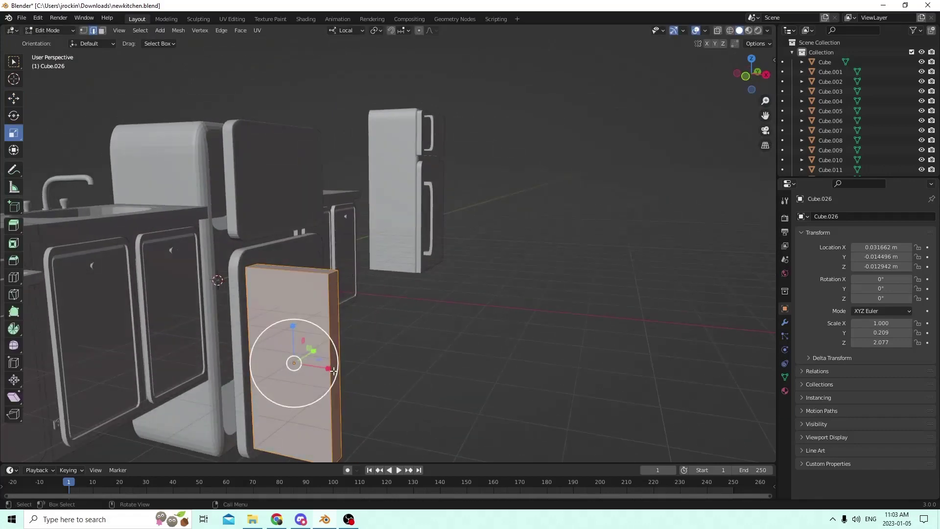
drag(333, 371, 312, 366)
middle_drag(294, 365, 251, 354)
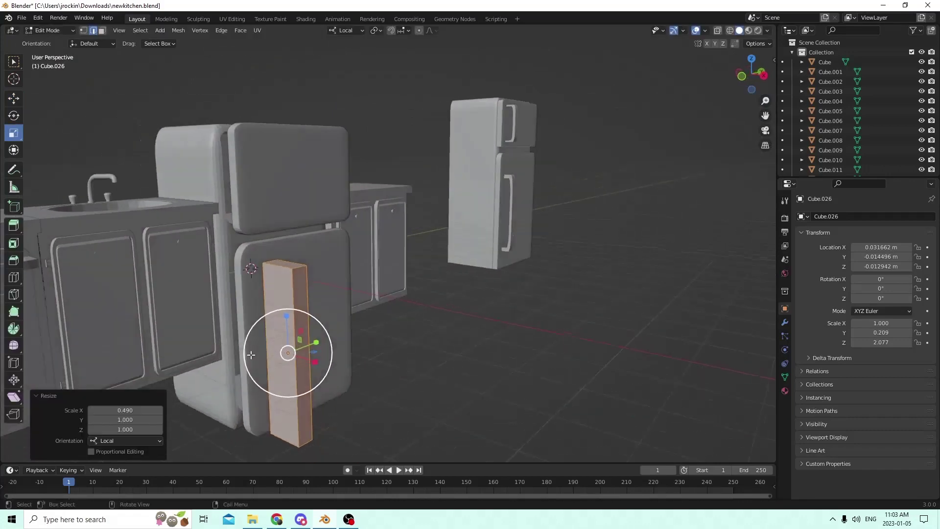
key(Tab)
key(ctrl+z)
key(ctrl+shift+z)
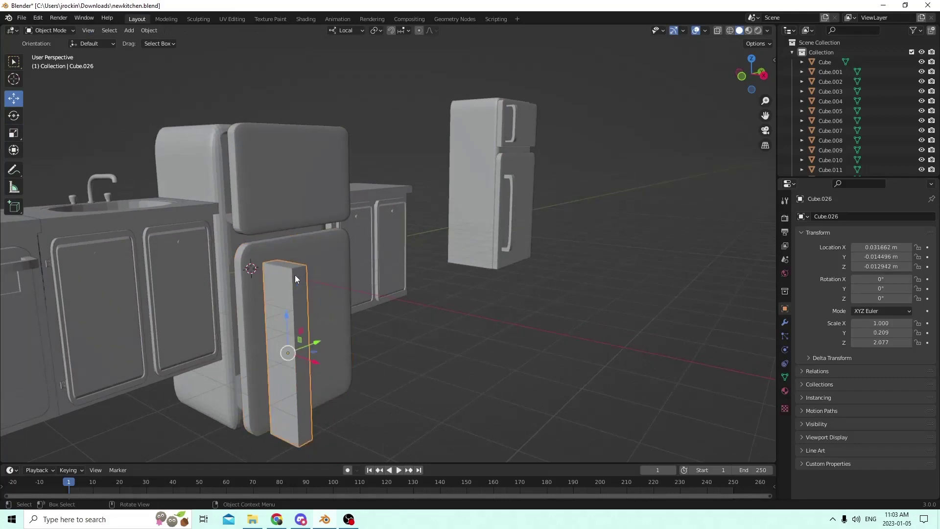
Bevel the handle block's upper and lower front edges with 6 segments
key(Tab)
key(alt+a)
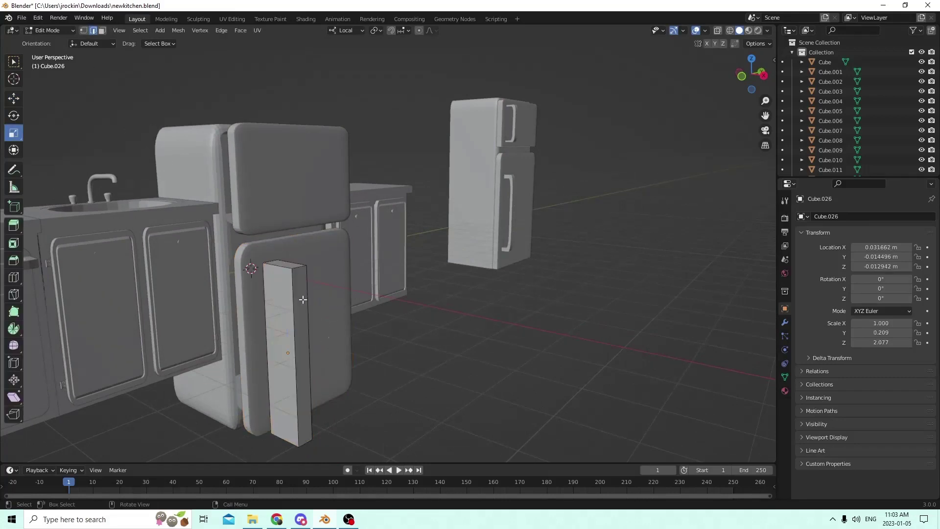
click(299, 265)
middle_drag(294, 268, 288, 243)
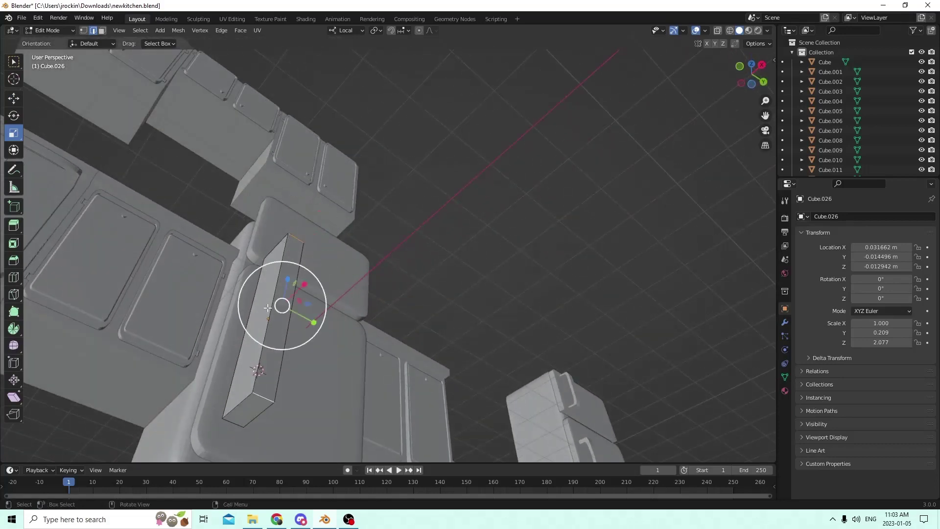
middle_drag(262, 396, 364, 400)
key(ctrl+b)
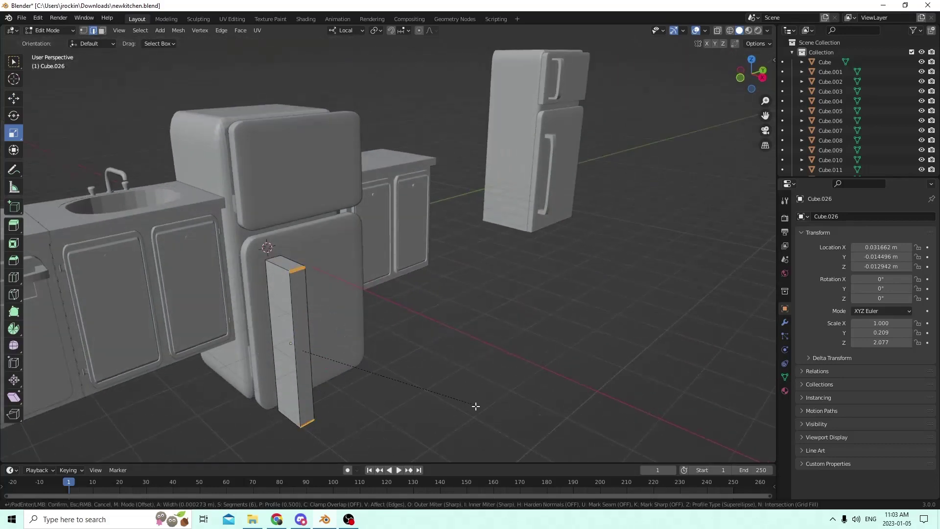
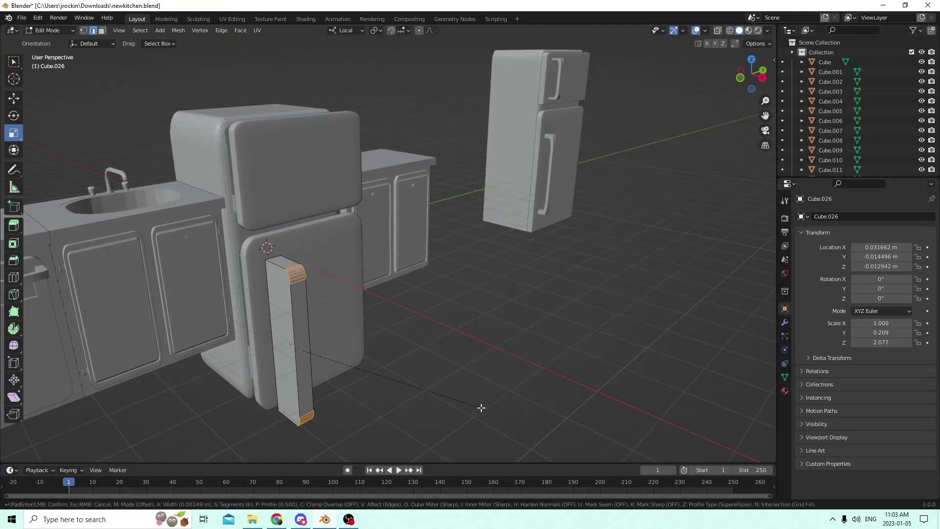
click(486, 408)
mouse_move(488, 394)
middle_down()
mouse_move(542, 380)
mouse_move(494, 400)
mouse_move(491, 378)
middle_up()
Duplicate the handle block in place and scale the duplicate down uniformly to about 0.871
key(Tab)
key(shift+d)
right_click(492, 392)
key(s)
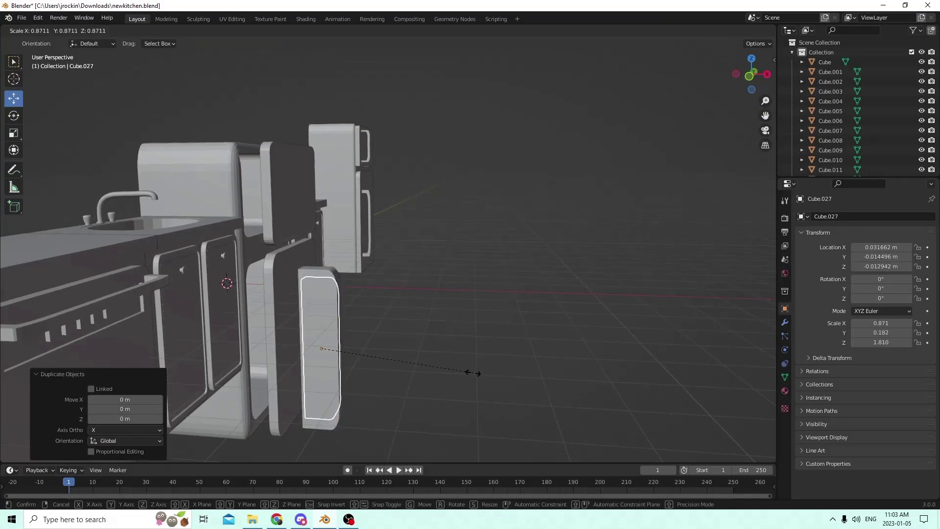
click(473, 373)
middle_drag(473, 373, 453, 361)
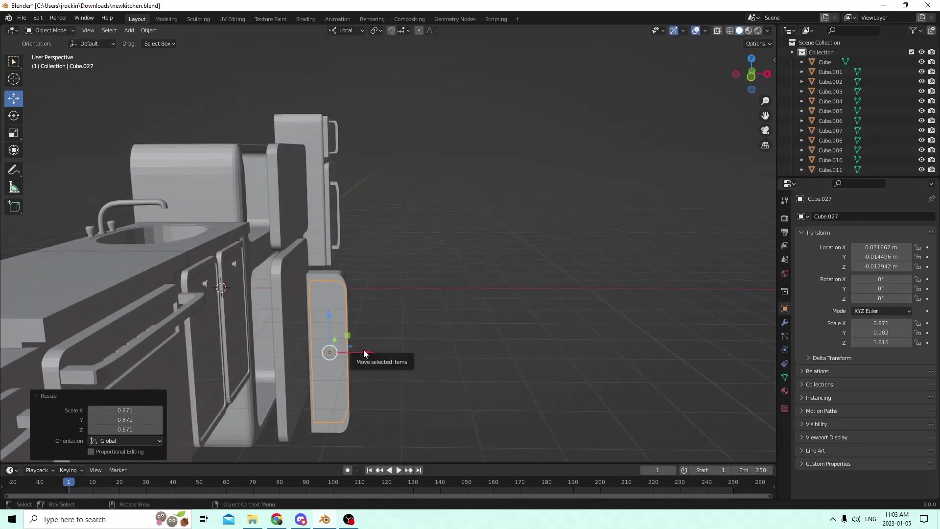
Shift the smaller duplicate block toward the door along X to about 0.0292 m so it protrudes behind the handle block
drag(364, 350, 354, 350)
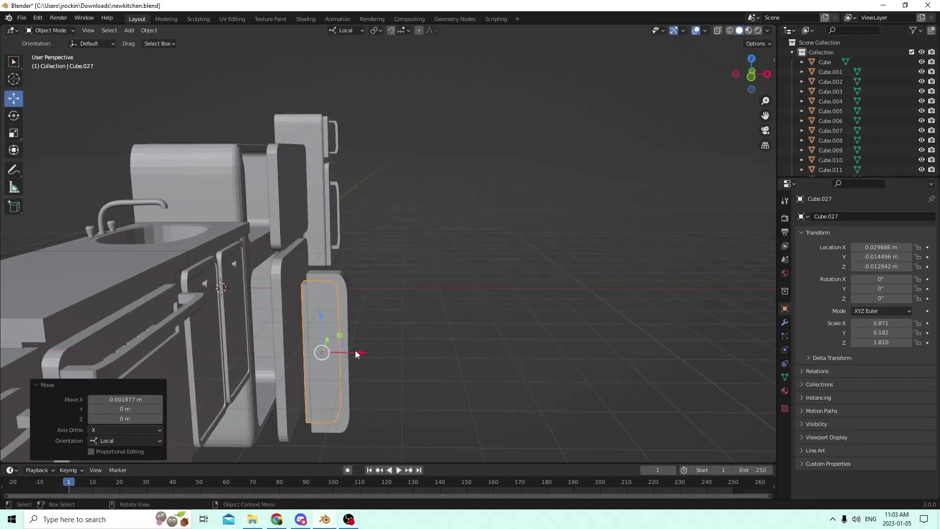
middle_drag(354, 351, 322, 396)
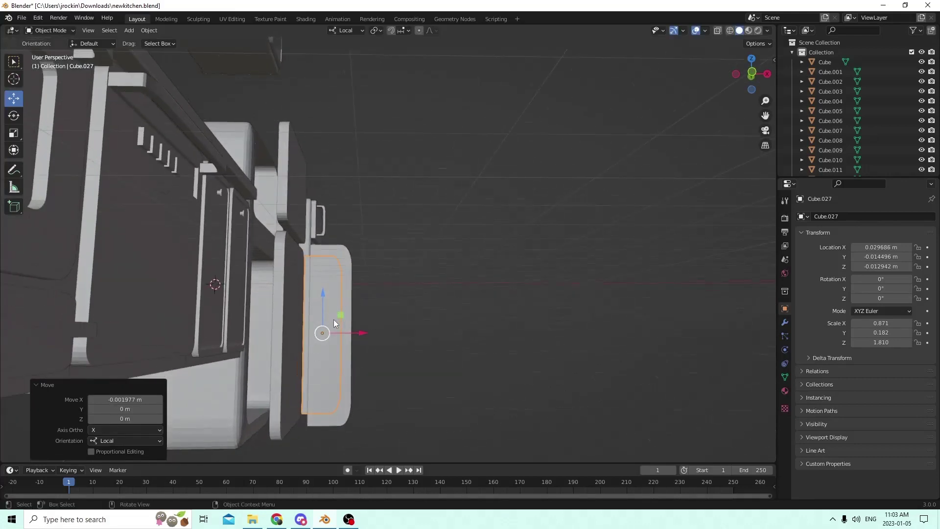
middle_drag(334, 319, 362, 346)
drag(364, 346, 359, 342)
middle_drag(358, 343, 53, 119)
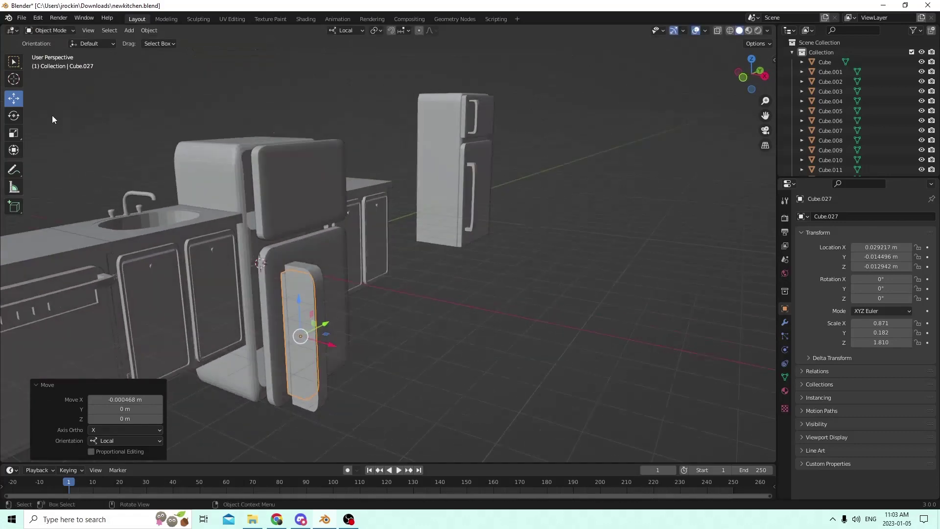
Widen the smaller duplicate block along its local Y axis by a factor of about 1.539
click(14, 133)
middle_drag(162, 186, 359, 291)
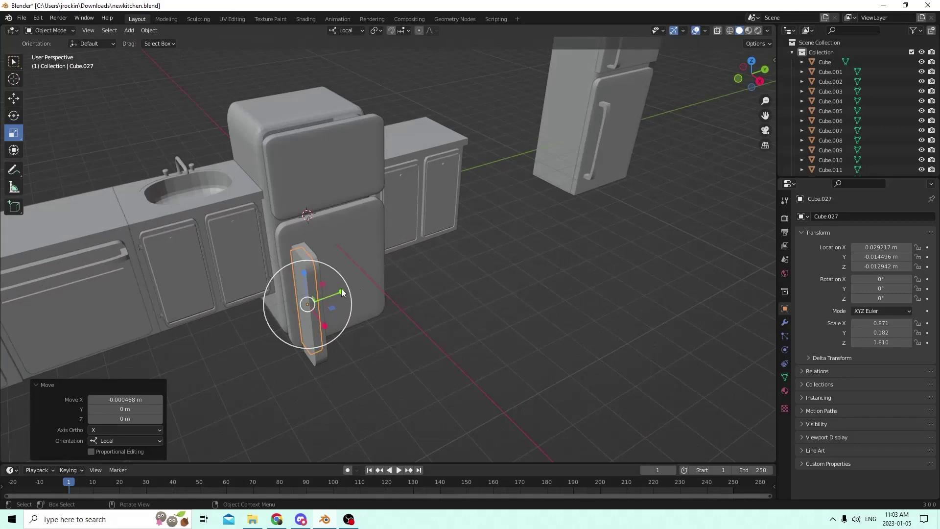
drag(341, 293, 360, 286)
middle_drag(361, 286, 364, 317)
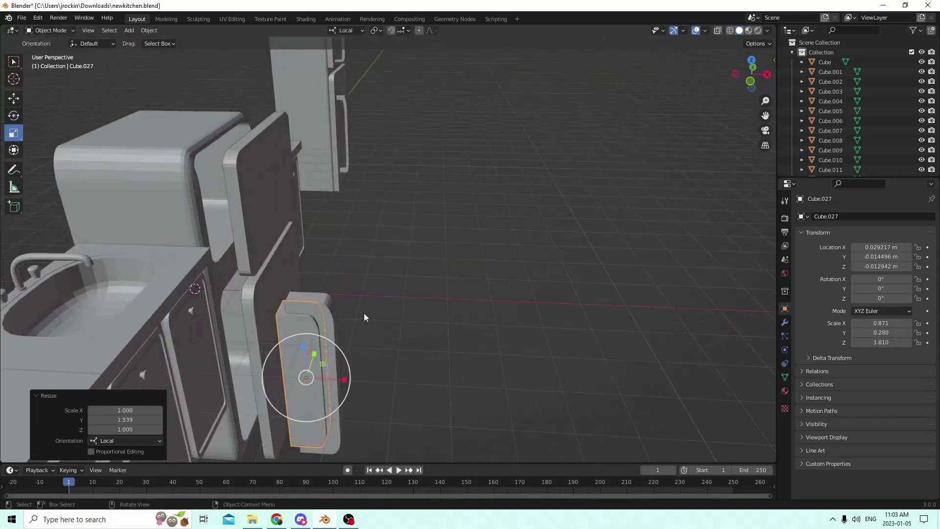
Subtract the smaller block from the handle block with a Bool Tool Auto Boolean Difference
click(324, 307)
click(149, 31)
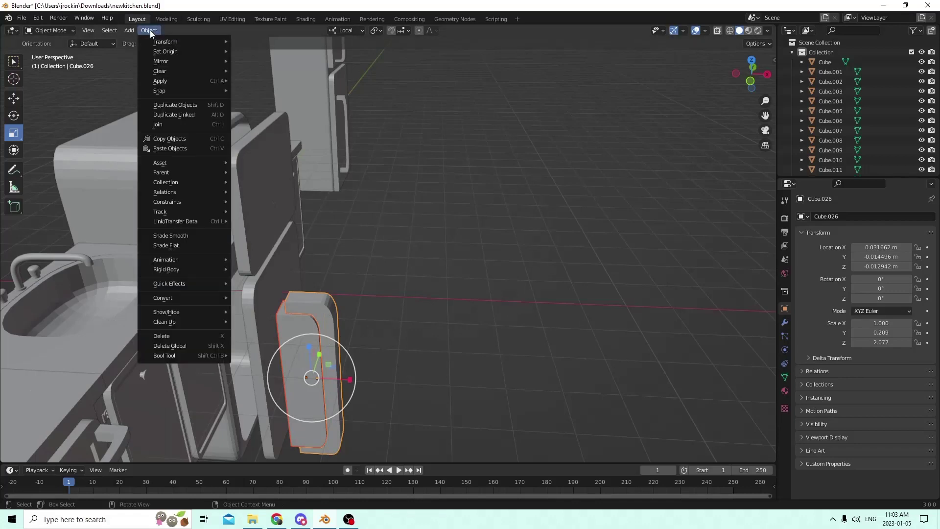
mouse_move(192, 358)
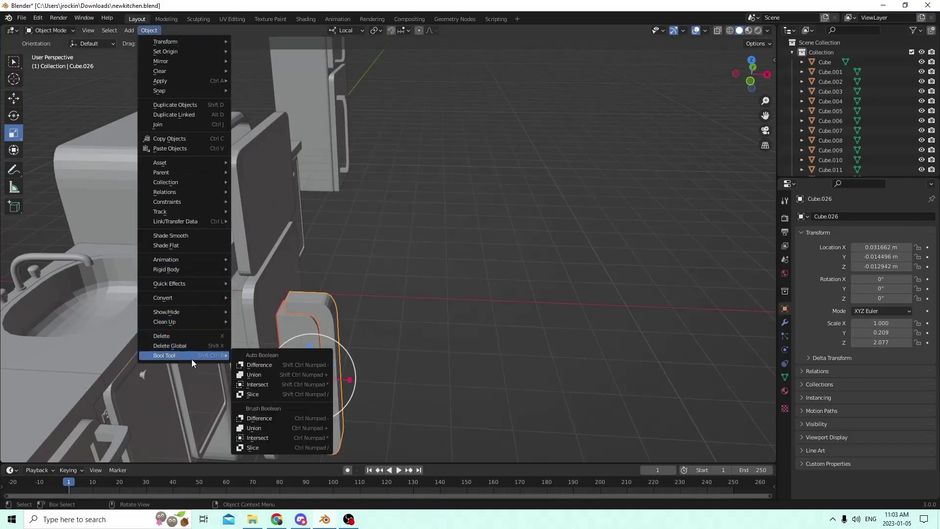
click(252, 366)
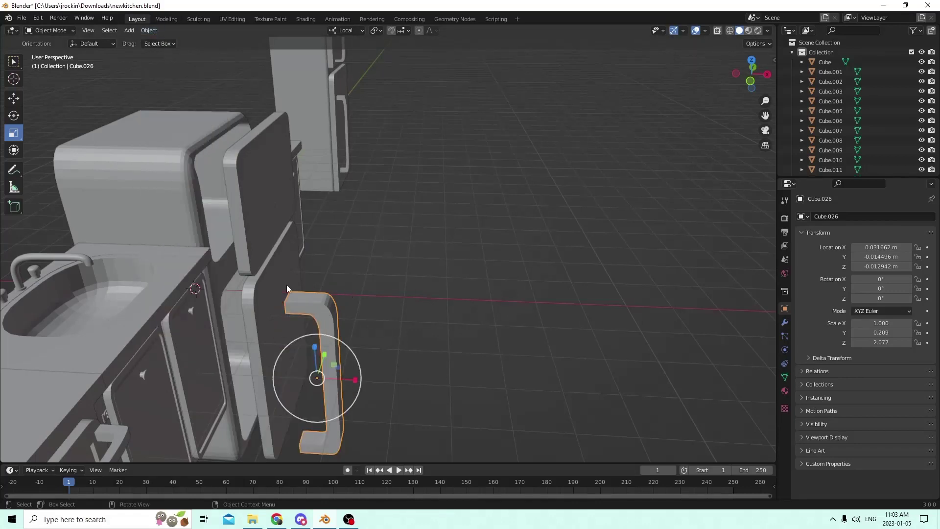
Slim the hollowed handle by scaling it to about 0.623 along local Y and about 0.560 along local X
middle_drag(288, 288, 154, 283)
scroll(286, 324, up, 3)
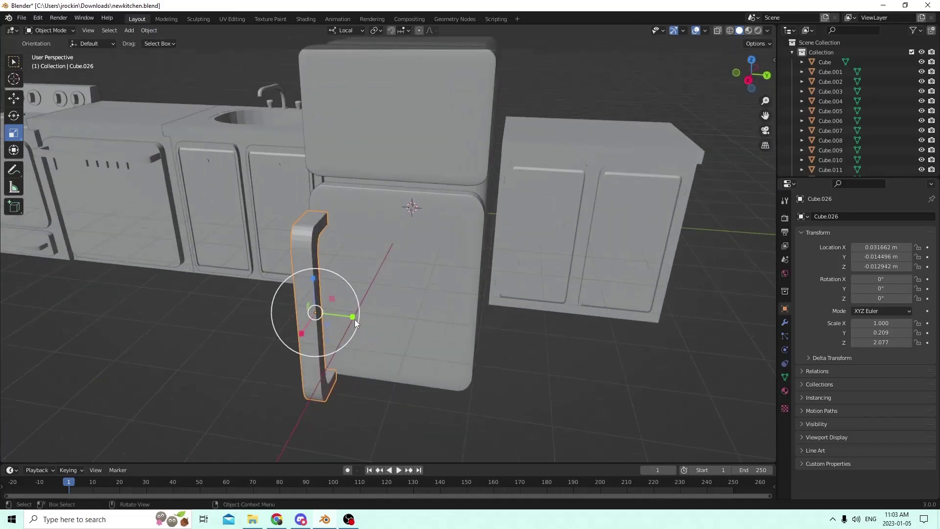
drag(352, 317, 336, 315)
middle_drag(337, 315, 317, 418)
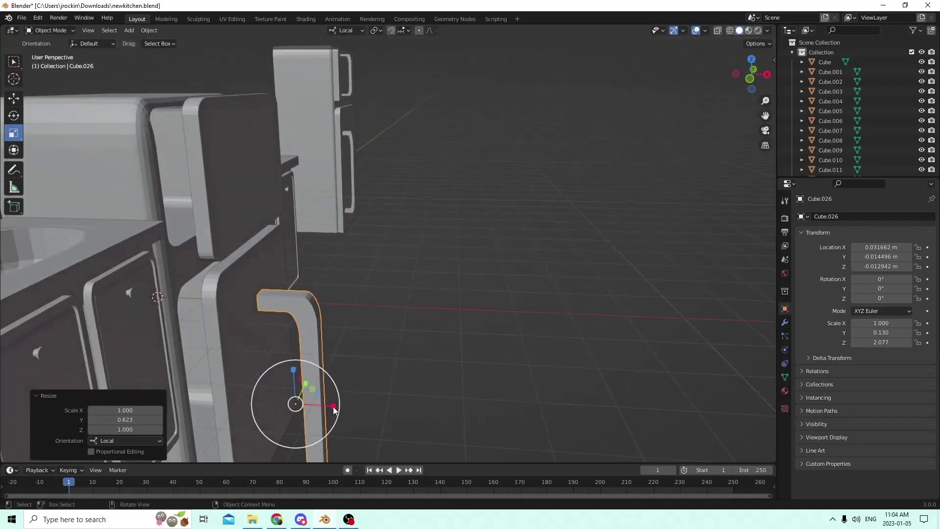
drag(333, 407, 317, 405)
scroll(300, 386, down, 2)
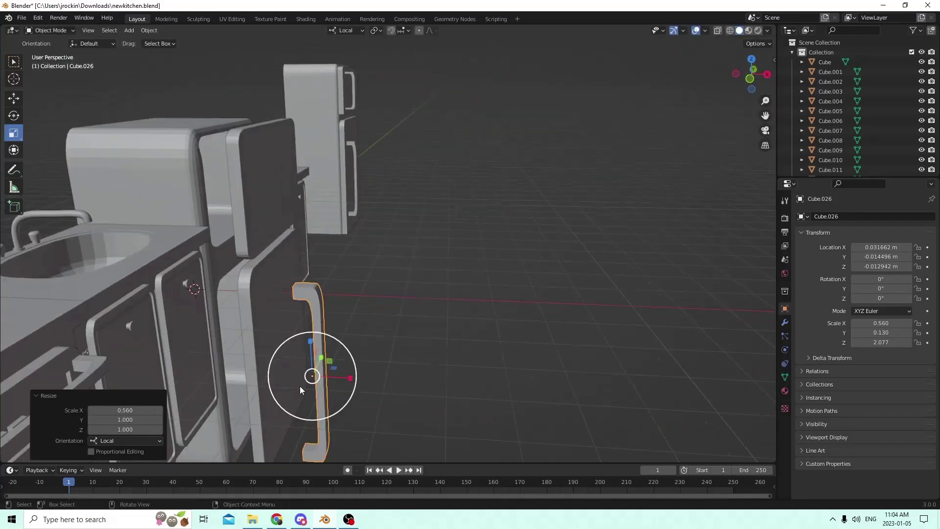
Move the handle about 0.0083 m toward the lower door along local X so its ends meet the panel
middle_drag(300, 386, 295, 349)
click(13, 99)
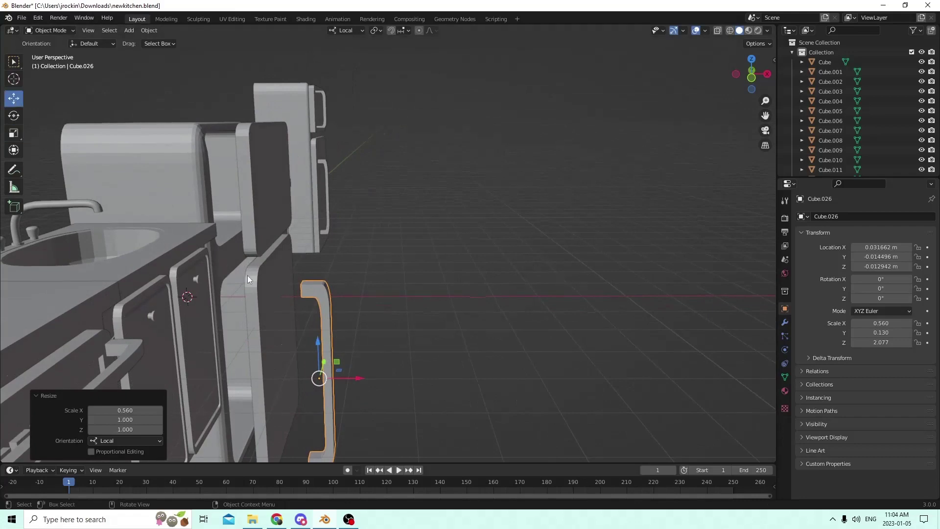
drag(362, 381, 311, 367)
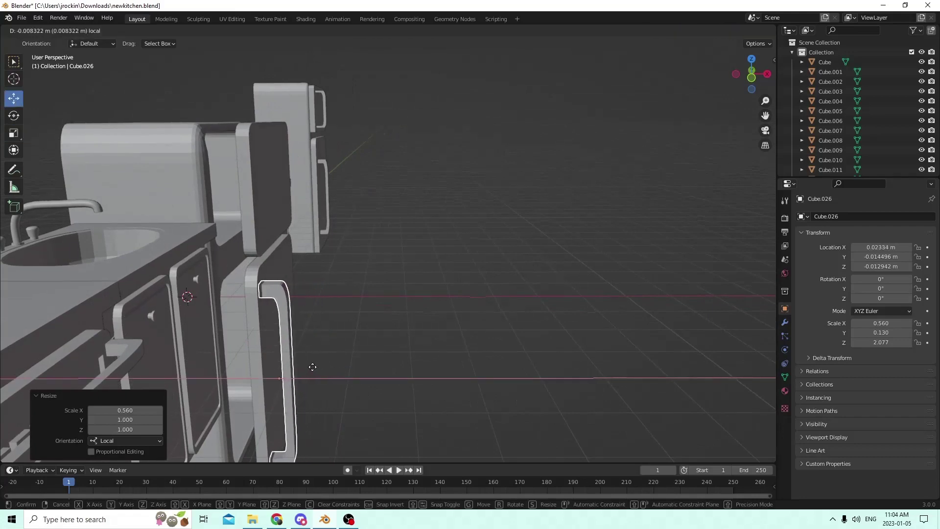
middle_drag(311, 367, 340, 357)
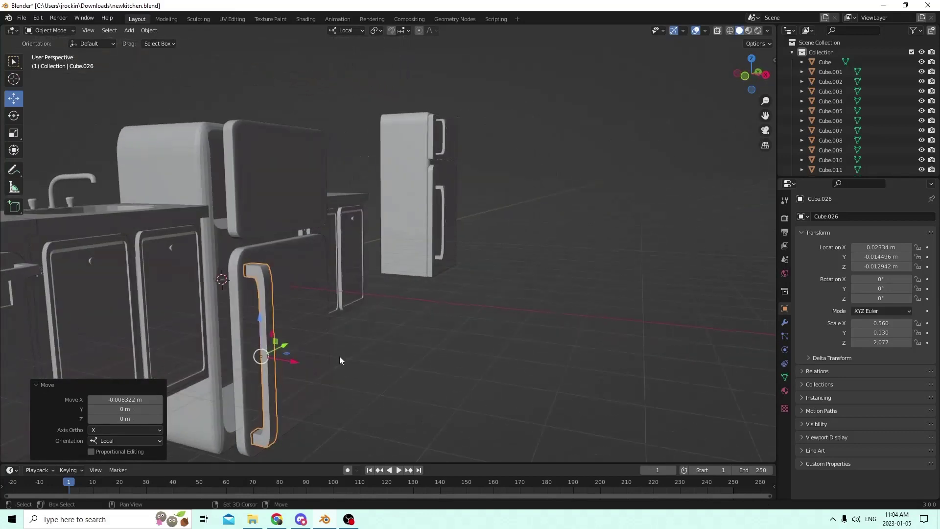
Duplicate the lower door handle and raise the copy about 0.0376 m along Z in front of the upper door
key(shift+d)
key(Escape)
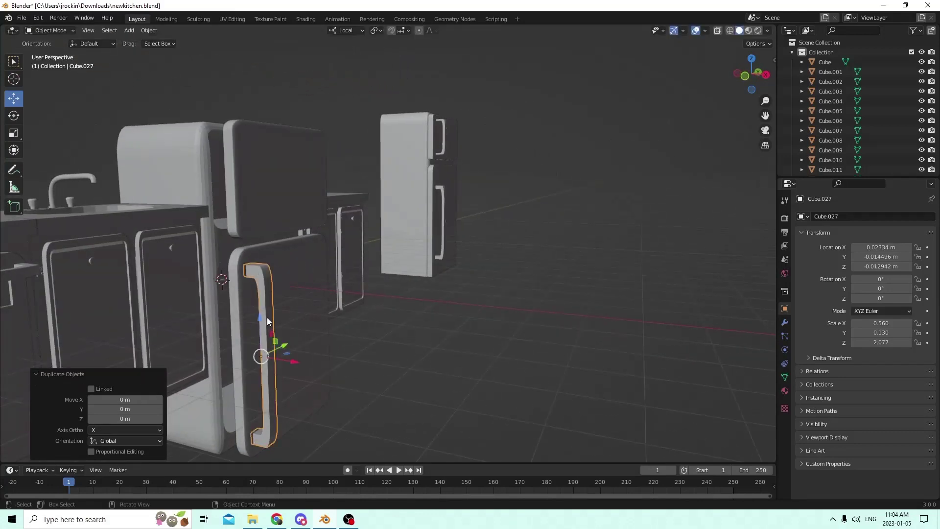
drag(259, 318, 251, 153)
middle_drag(251, 153, 304, 171)
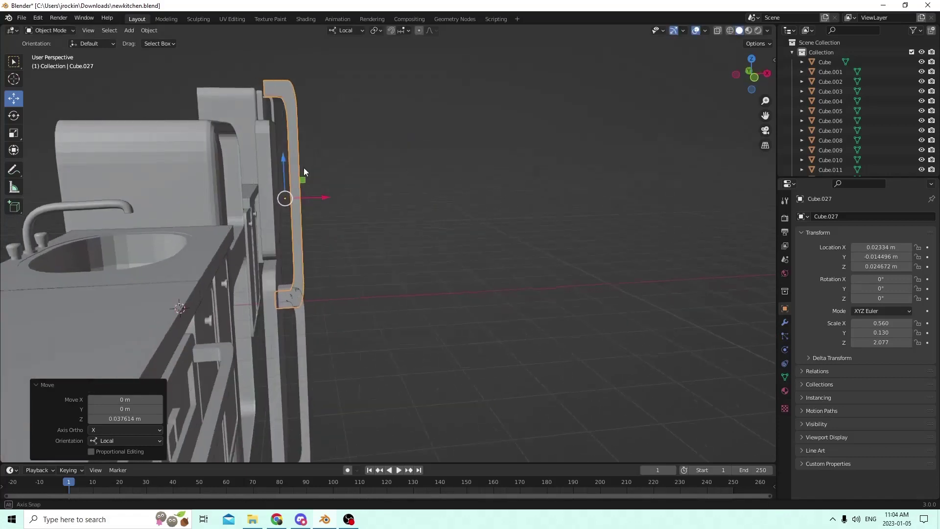
Shorten the upper handle to about 0.483 of its height and raise it to about Z 0.0266 m
click(13, 133)
middle_drag(216, 169, 116, 159)
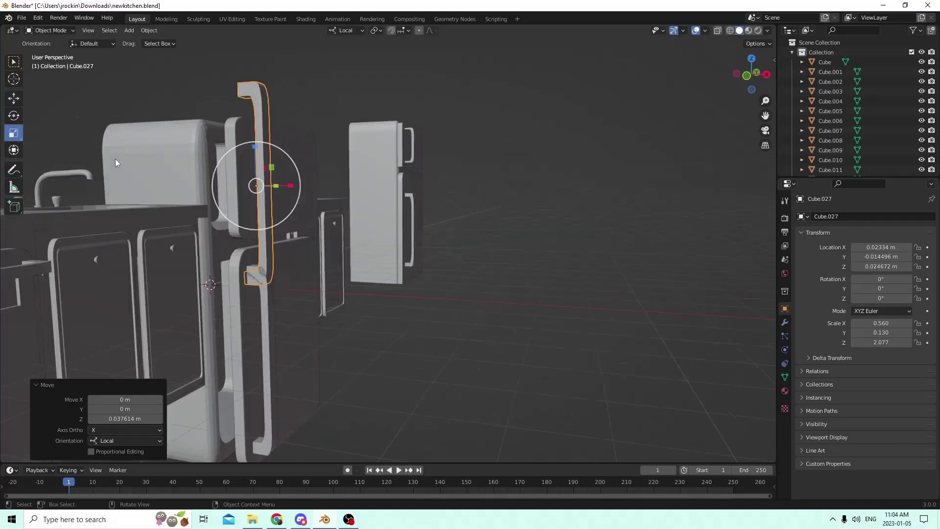
drag(255, 148, 257, 169)
middle_drag(257, 169, 252, 152)
click(14, 98)
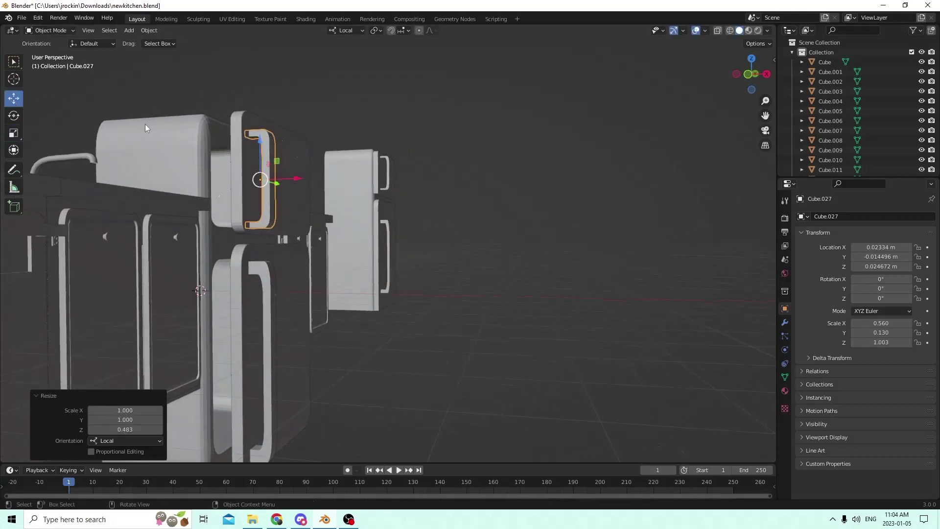
drag(266, 148, 266, 144)
middle_drag(266, 144, 301, 232)
Join the upper handle with the upper door panel, and the lower door panel with its handle
click(270, 277)
click(291, 217)
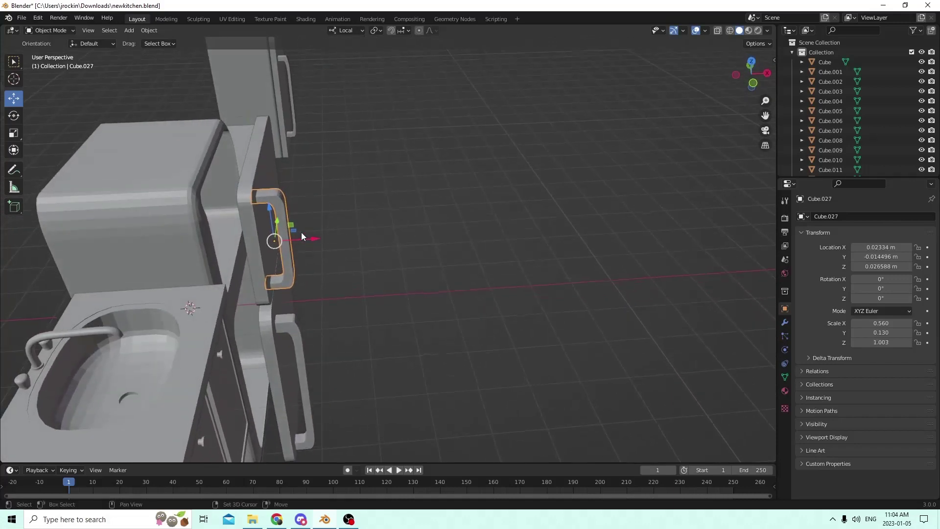
click(268, 158)
middle_drag(269, 157, 239, 199)
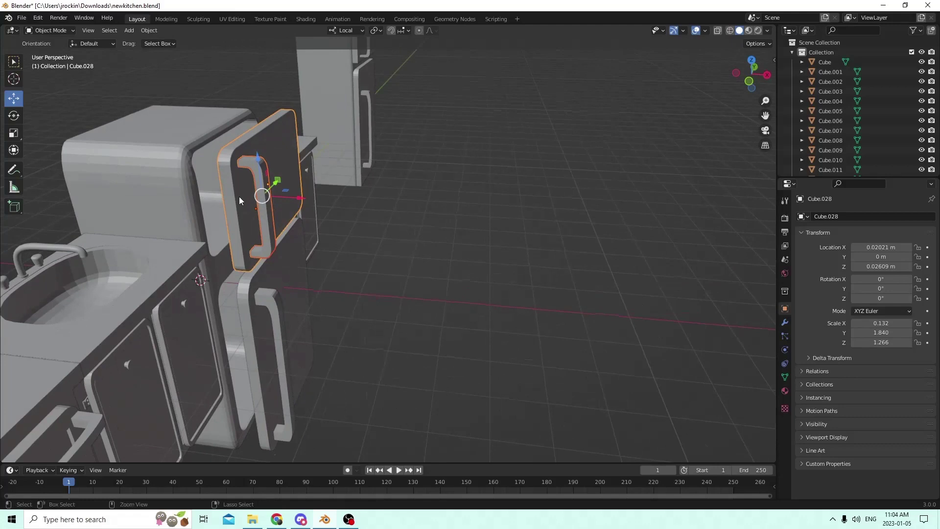
key(ctrl+z)
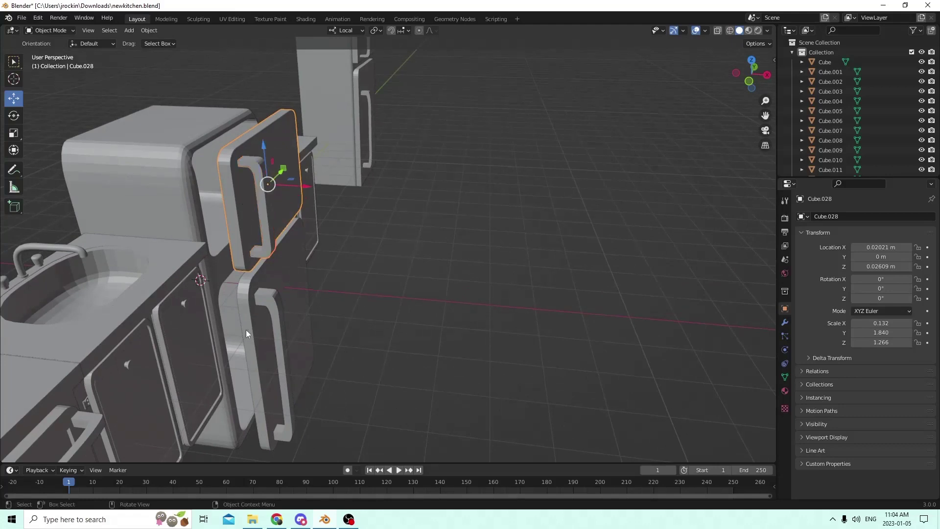
click(278, 335)
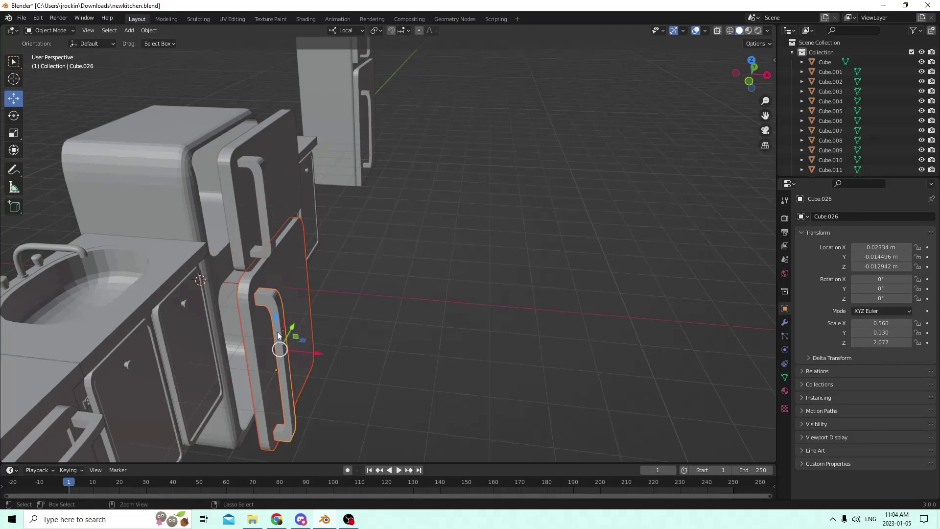
middle_drag(281, 327, 300, 302)
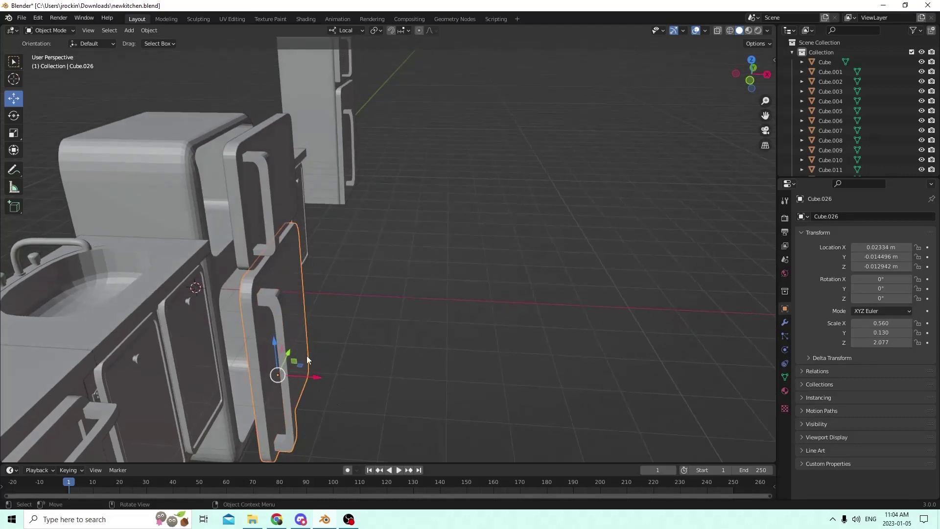
Move both doors with their handles about 0.0061 m along local X toward the refrigerator body
shift+click(267, 206)
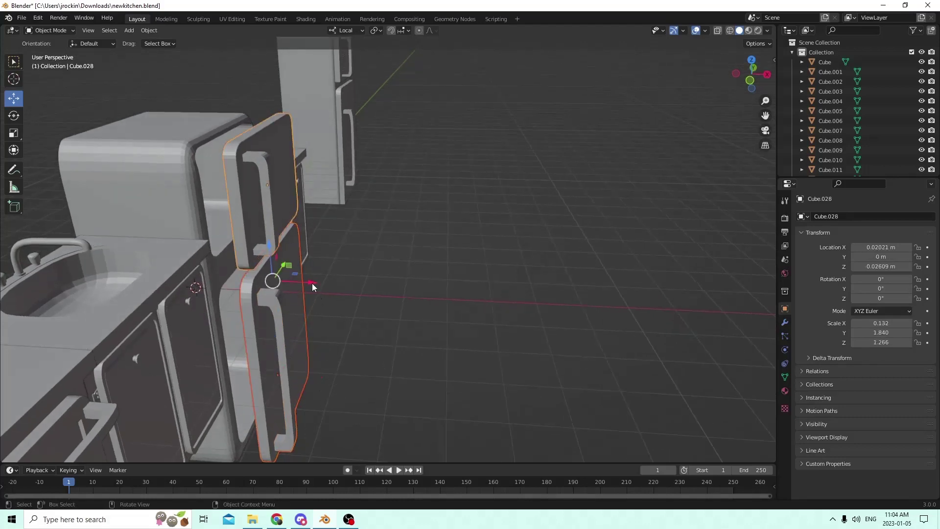
key(g)
key(x)
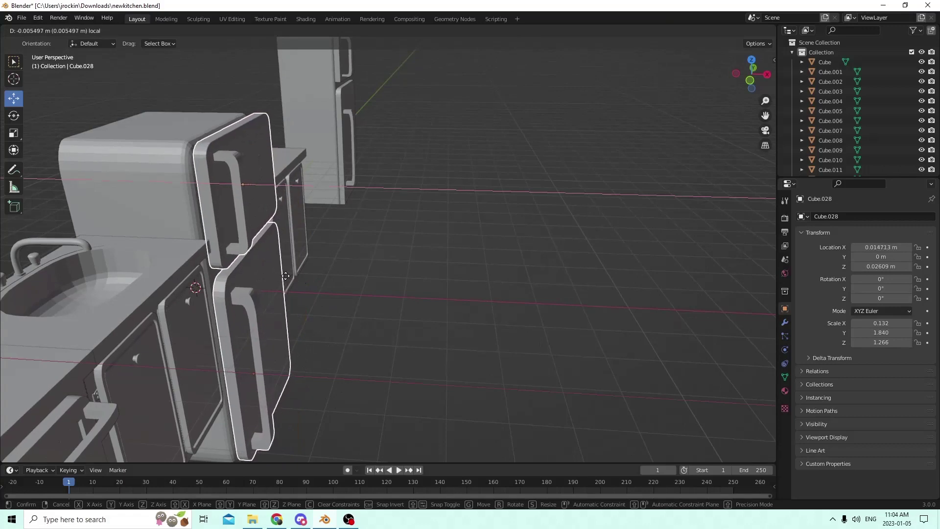
click(283, 275)
middle_drag(283, 274, 297, 322)
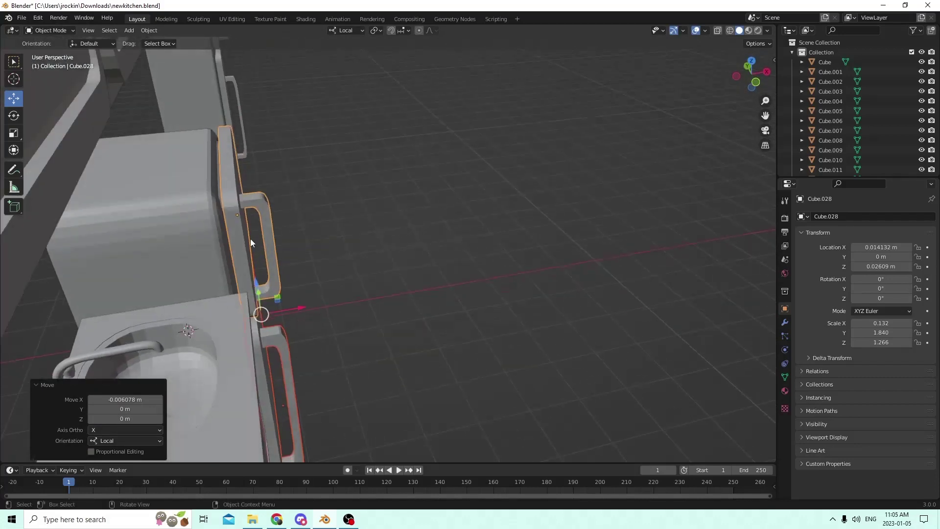
Nudge the upper door with its handle slightly closer to the refrigerator body along local X
click(258, 214)
key(g)
key(x)
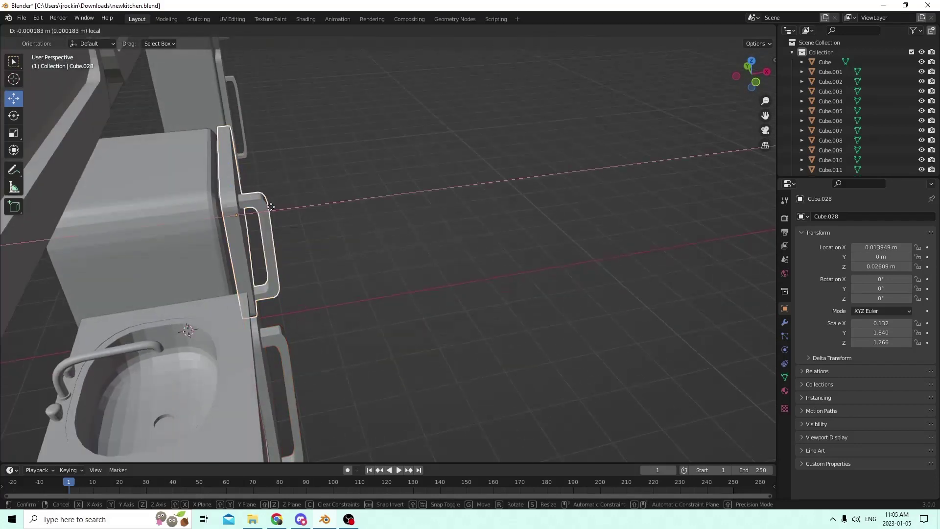
click(267, 206)
Join the upper and lower doors with the refrigerator body into a single object
middle_drag(267, 206, 366, 267)
click(453, 269)
click(336, 259)
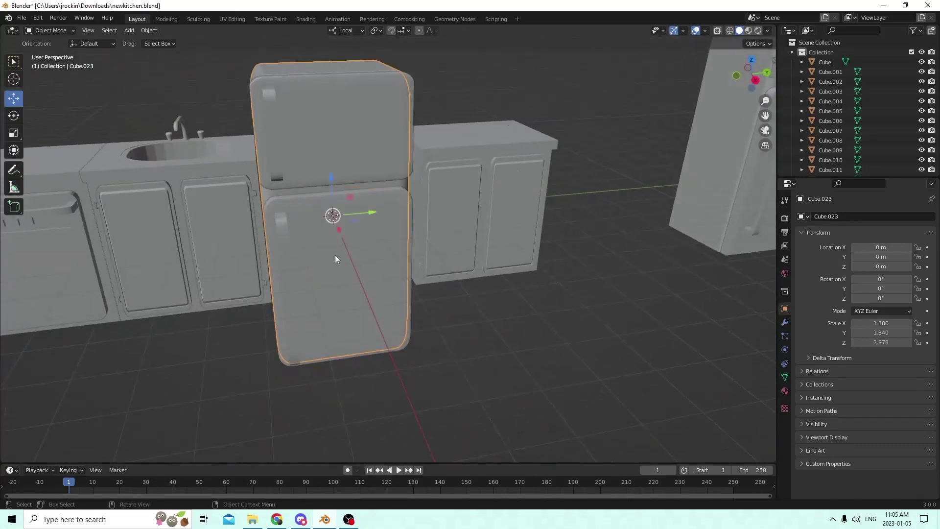
click(269, 160)
shift+click(273, 288)
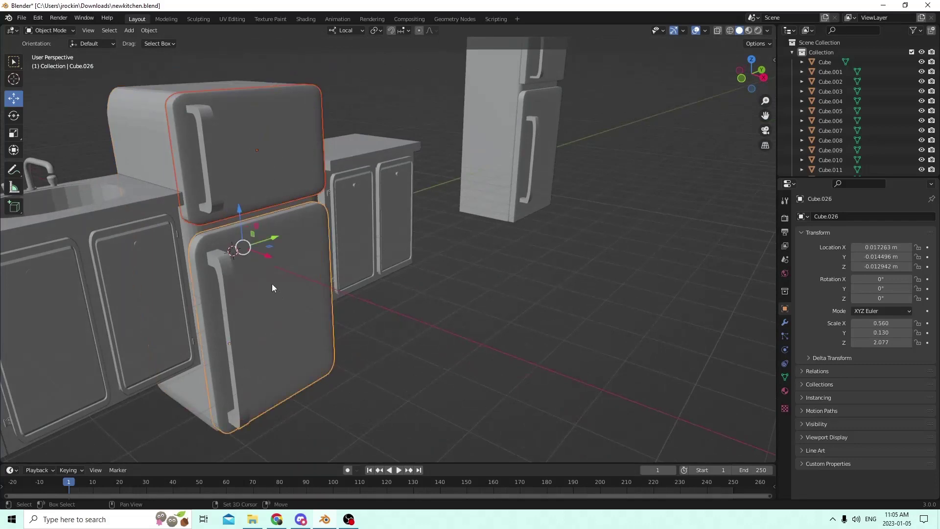
click(151, 118)
middle_drag(357, 161, 759, 325)
click(349, 194)
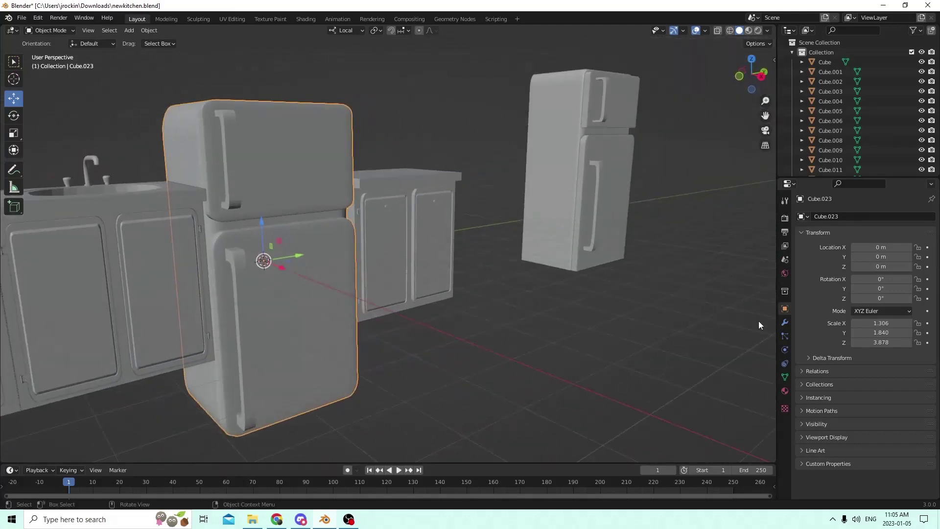
Show the refrigerator's material settings and set the viewport shading to Material Preview
click(786, 391)
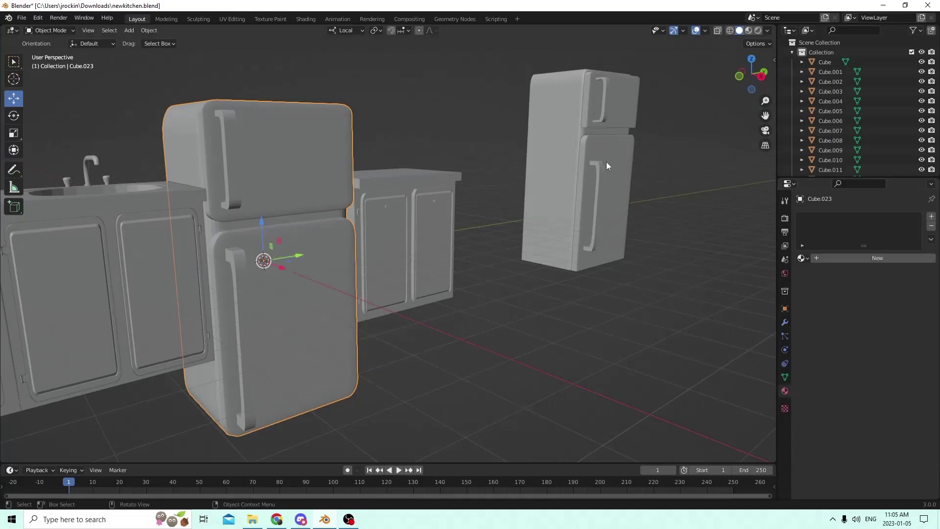
middle_drag(606, 162, 567, 166)
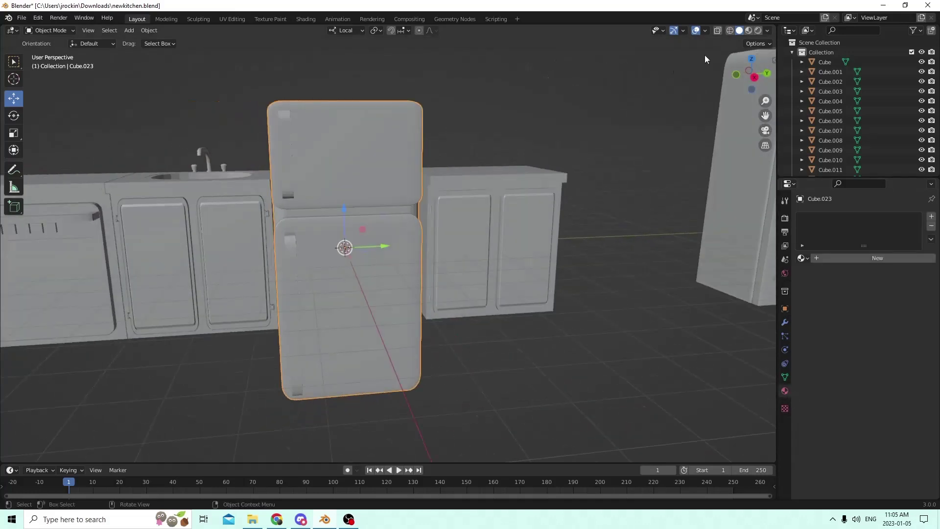
click(759, 31)
mouse_move(557, 161)
middle_down()
mouse_move(622, 173)
mouse_move(407, 155)
mouse_move(306, 160)
mouse_move(476, 105)
middle_up()
click(748, 30)
mouse_move(489, 171)
middle_down()
mouse_move(640, 204)
mouse_move(712, 251)
mouse_move(736, 239)
middle_up()
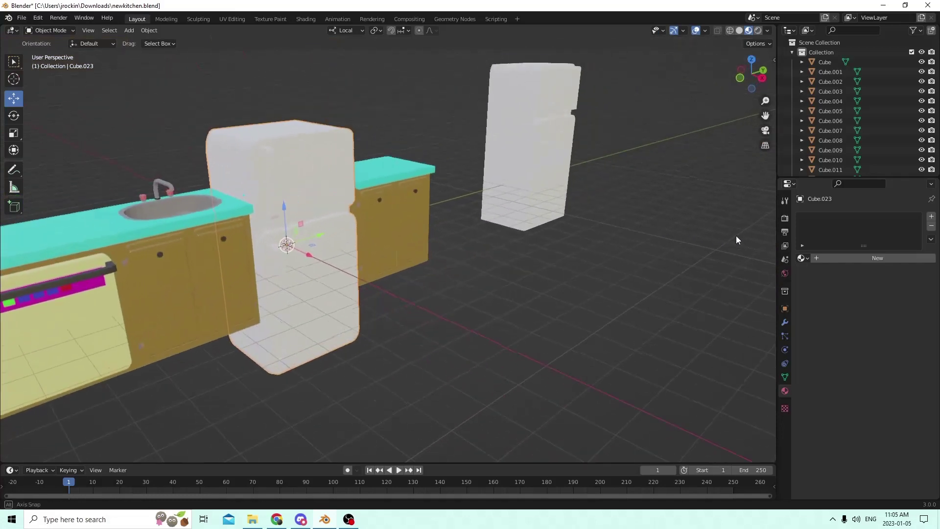
Give the refrigerator a new material with a medium grey base colour
click(933, 217)
click(851, 260)
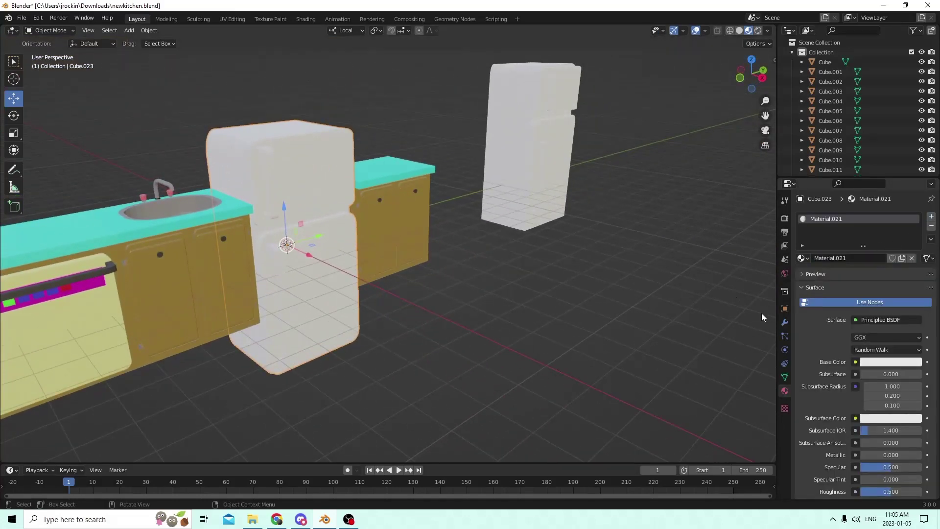
click(892, 363)
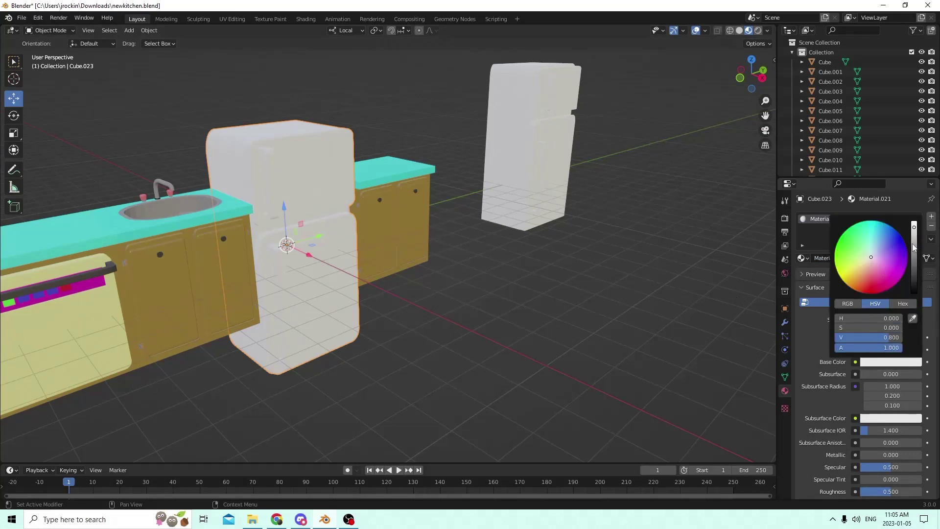
drag(914, 227, 914, 250)
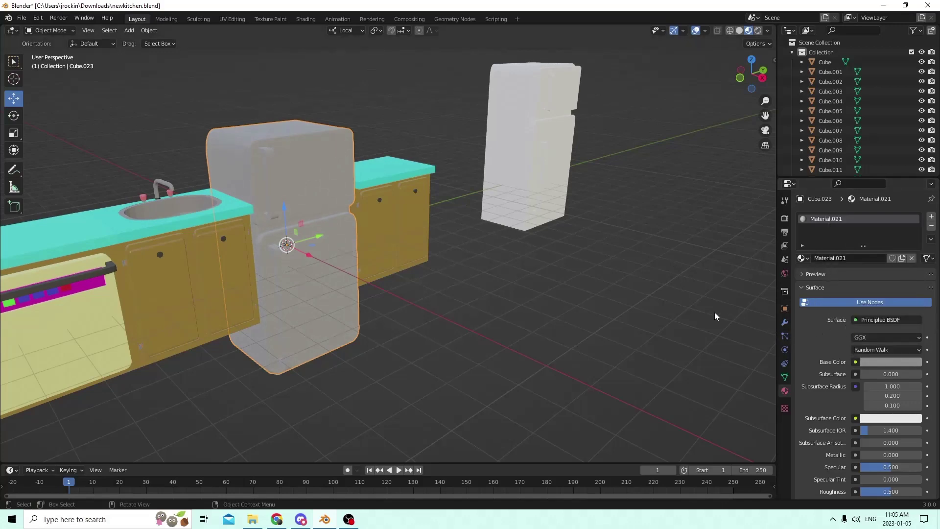
Select the linked geometry of both door handles in the refrigerator mesh
key(Tab)
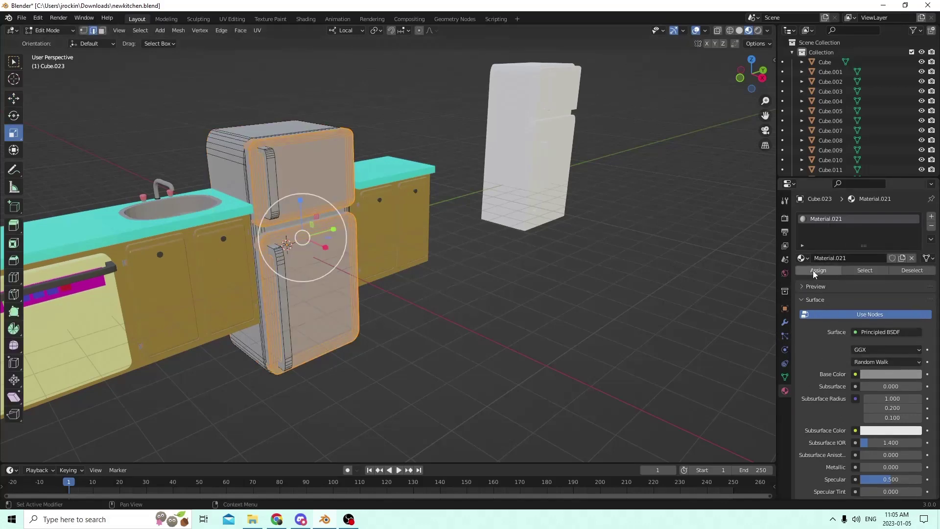
click(661, 277)
middle_drag(635, 278, 445, 286)
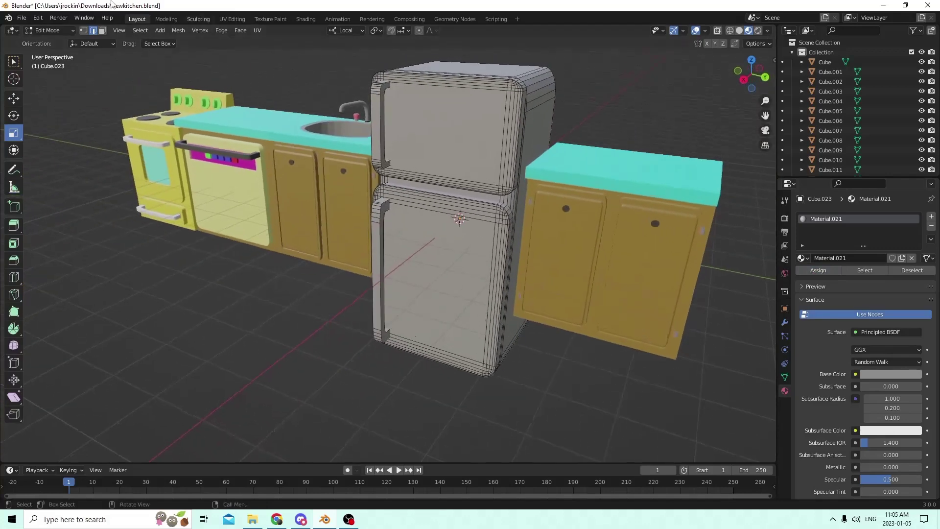
click(34, 17)
click(52, 29)
middle_drag(301, 192, 456, 263)
click(543, 343)
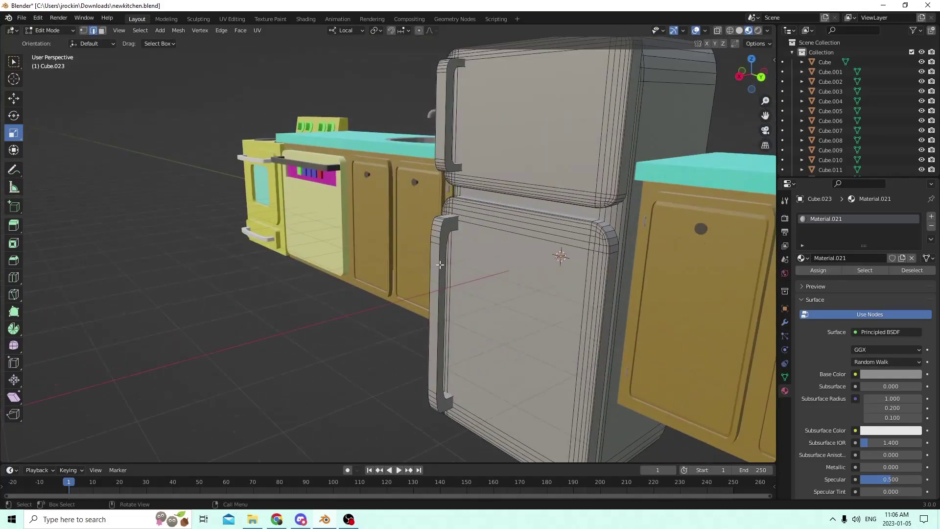
key(l)
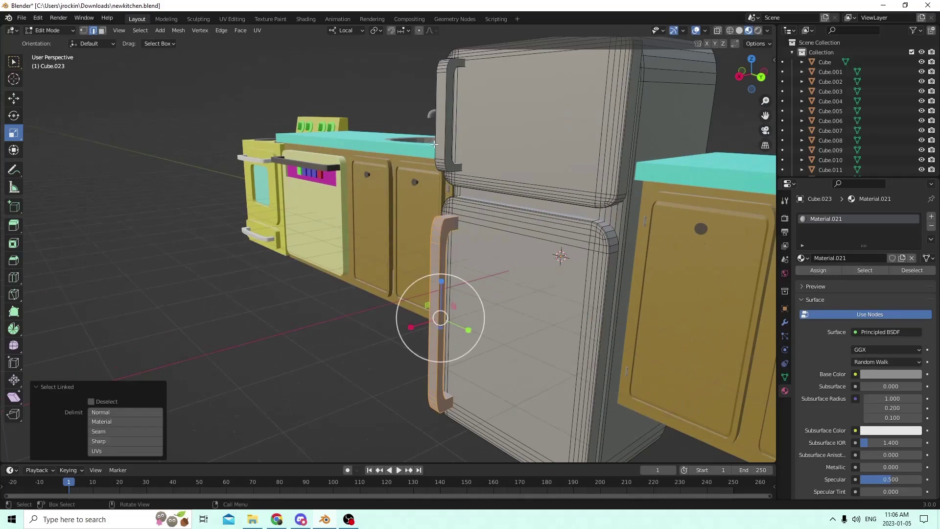
key(l)
middle_drag(448, 165, 579, 206)
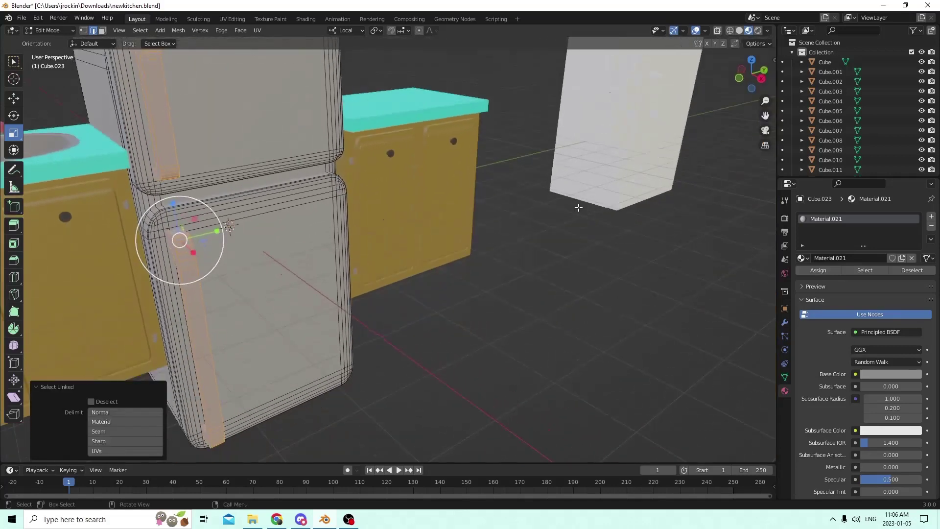
Create a second material with a near-black base colour and assign it to the two selected door handles
click(930, 218)
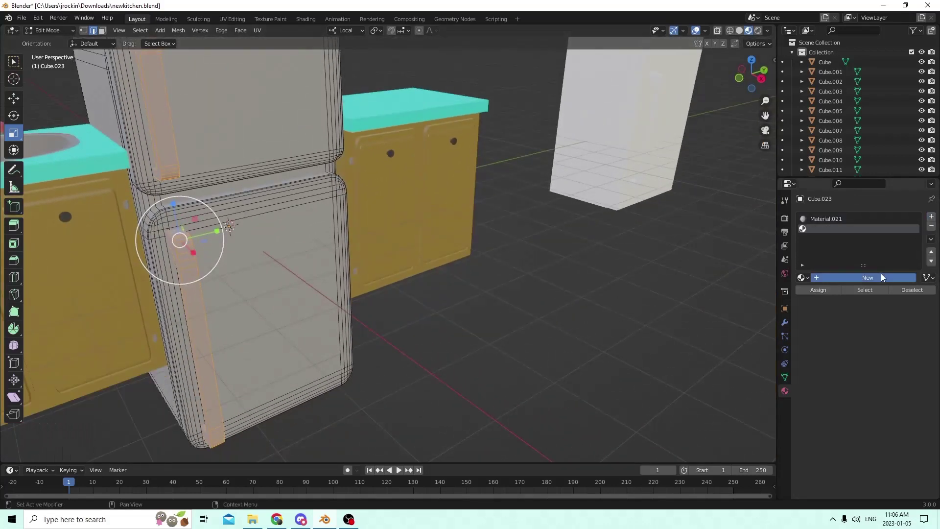
click(867, 277)
click(890, 394)
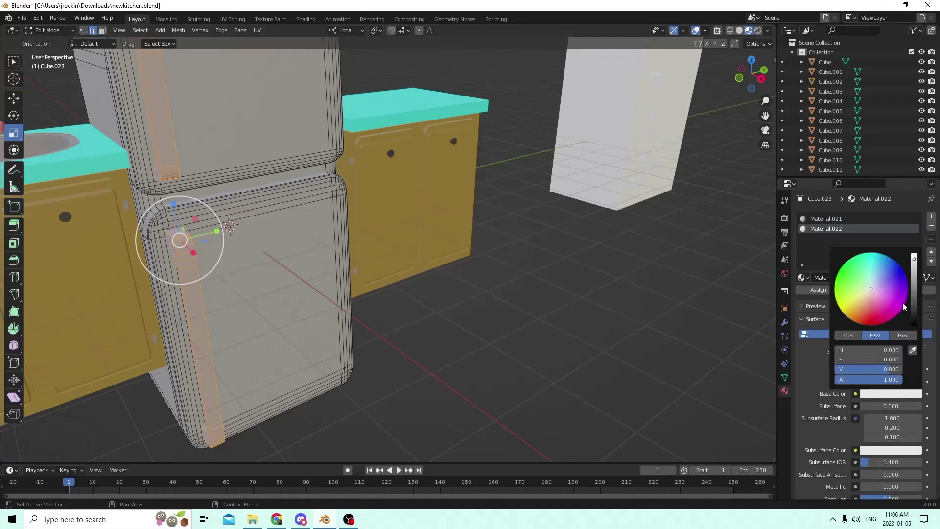
drag(914, 261, 914, 325)
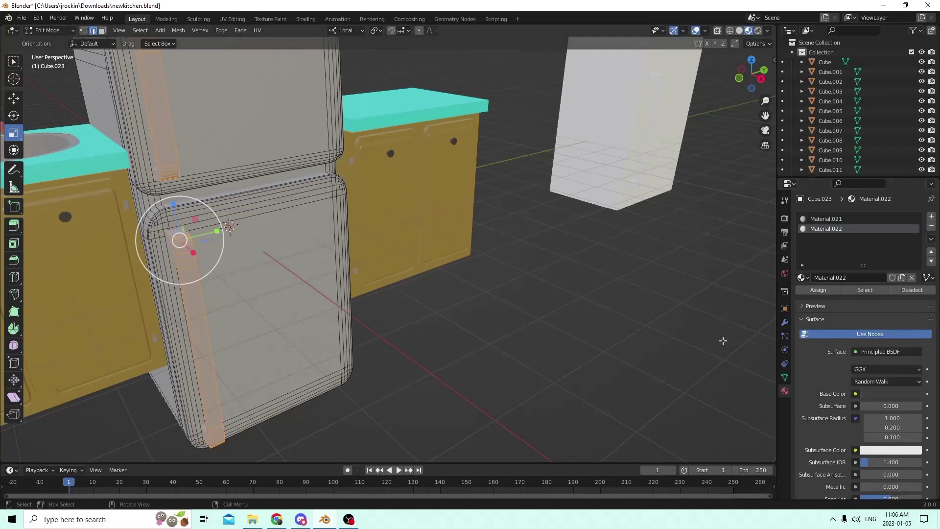
click(818, 289)
Examine the dark handles and grey surfaces of the refrigerator from several sides
middle_drag(539, 274, 453, 263)
click(258, 315)
middle_drag(300, 332, 401, 329)
middle_drag(251, 325, 411, 313)
mouse_move(257, 307)
middle_down()
mouse_move(262, 325)
mouse_move(269, 310)
middle_up()
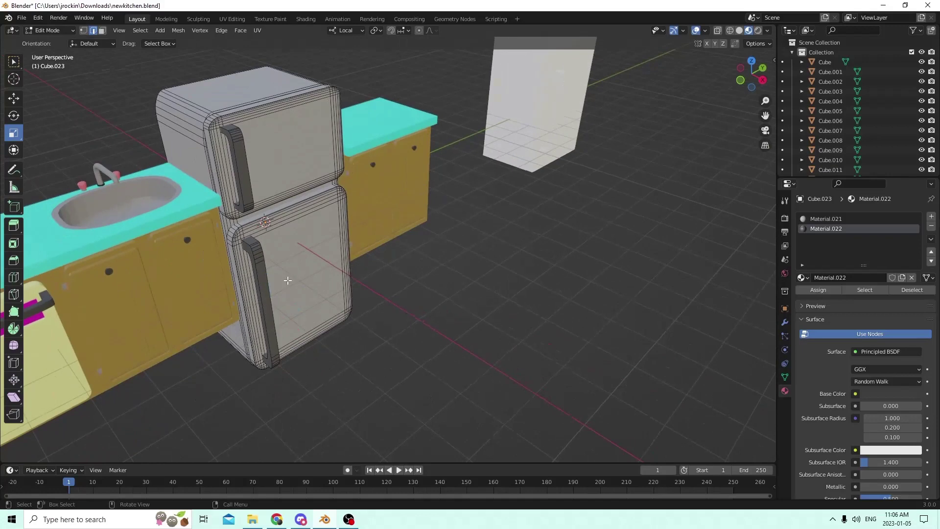
middle_drag(274, 292, 257, 297)
scroll(257, 296, up, 2)
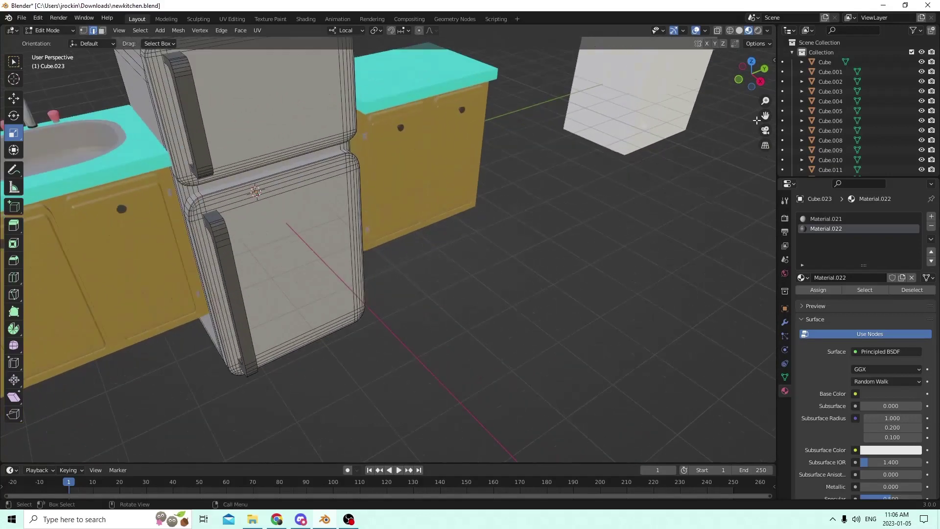
key(Tab)
middle_drag(668, 203, 154, 264)
Separate the lower refrigerator door with its handle from the mesh into its own object
key(Tab)
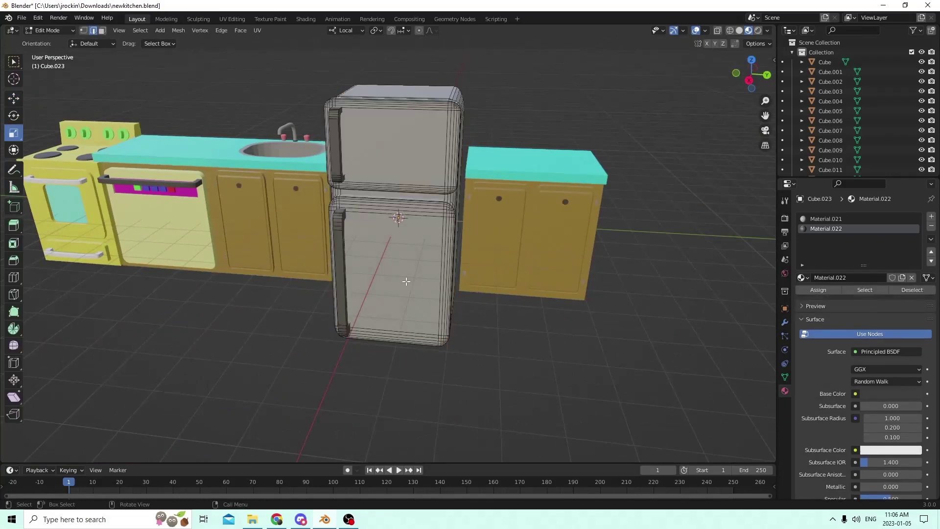
middle_drag(395, 289, 470, 308)
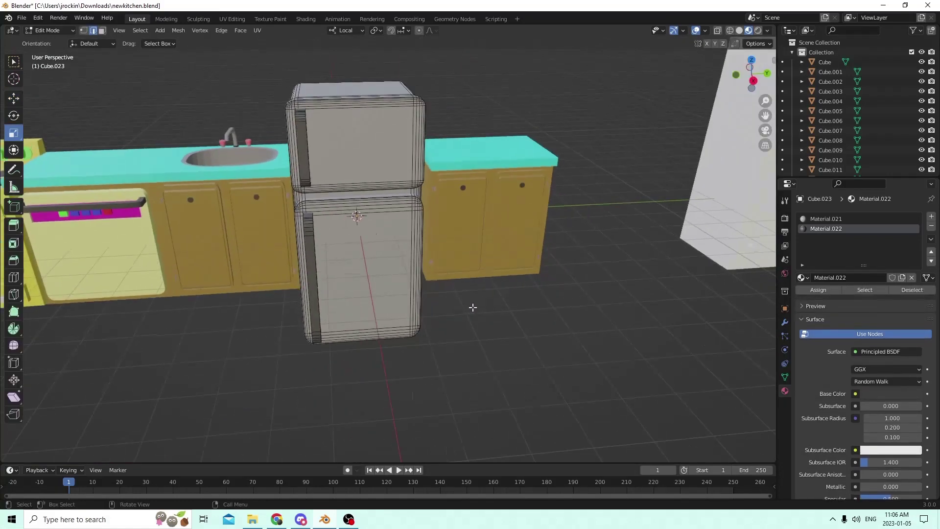
key(l)
key(l)
middle_drag(377, 250, 453, 256)
key(p)
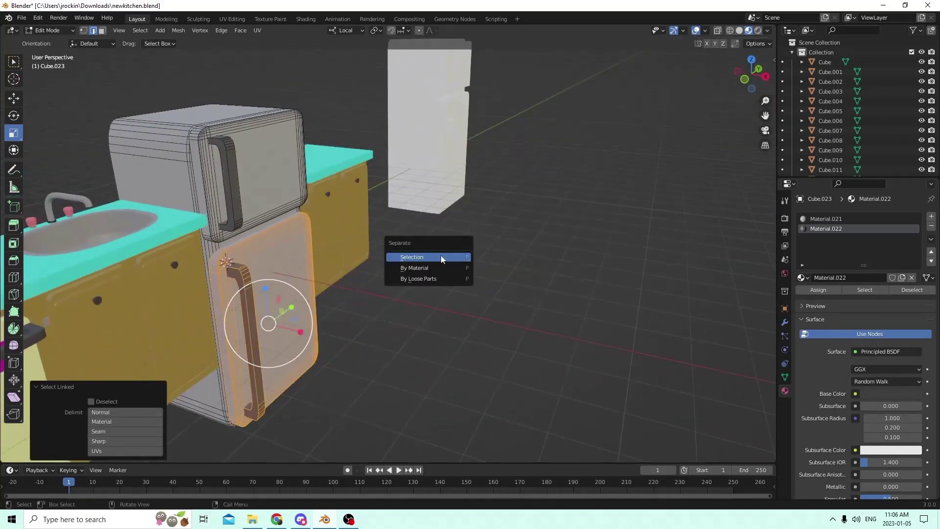
click(441, 257)
Separate the upper refrigerator door with its handle into its own object and return to Object Mode
middle_drag(441, 263, 450, 280)
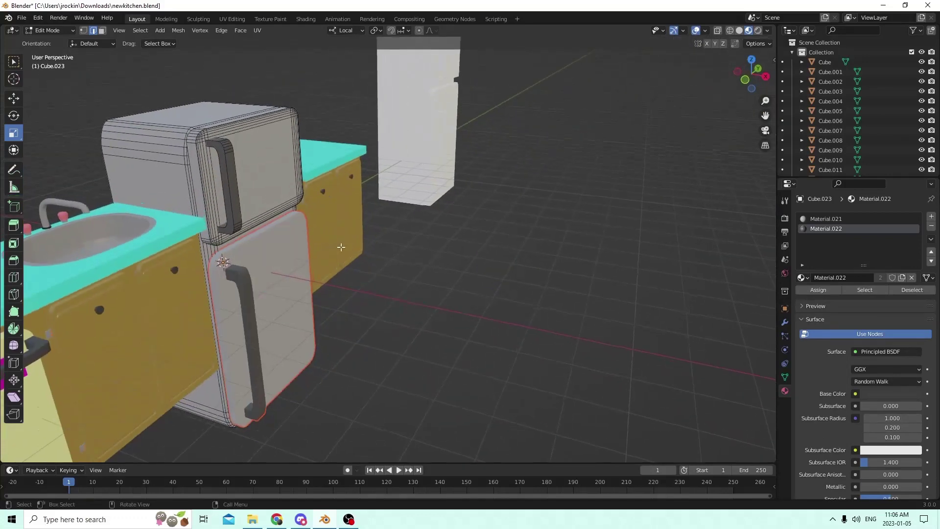
middle_drag(345, 224, 313, 278)
click(309, 291)
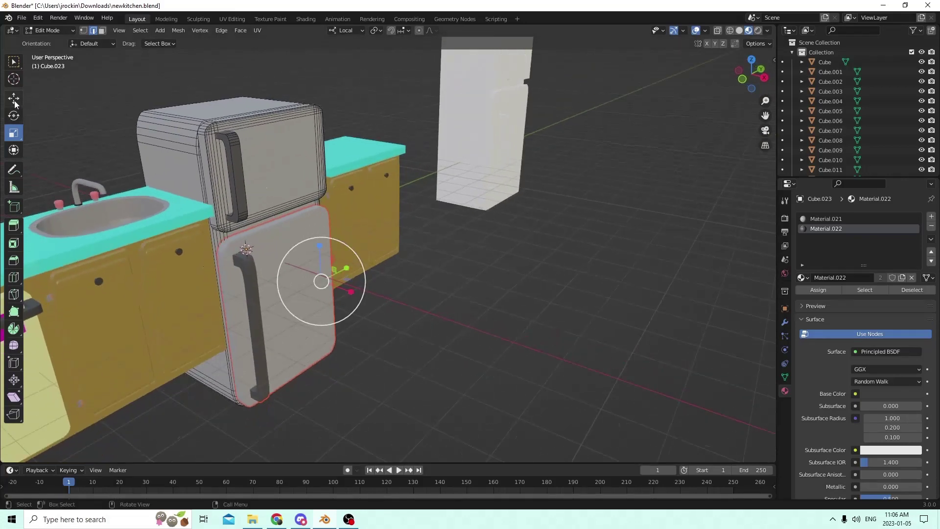
middle_drag(328, 198, 352, 202)
click(228, 168)
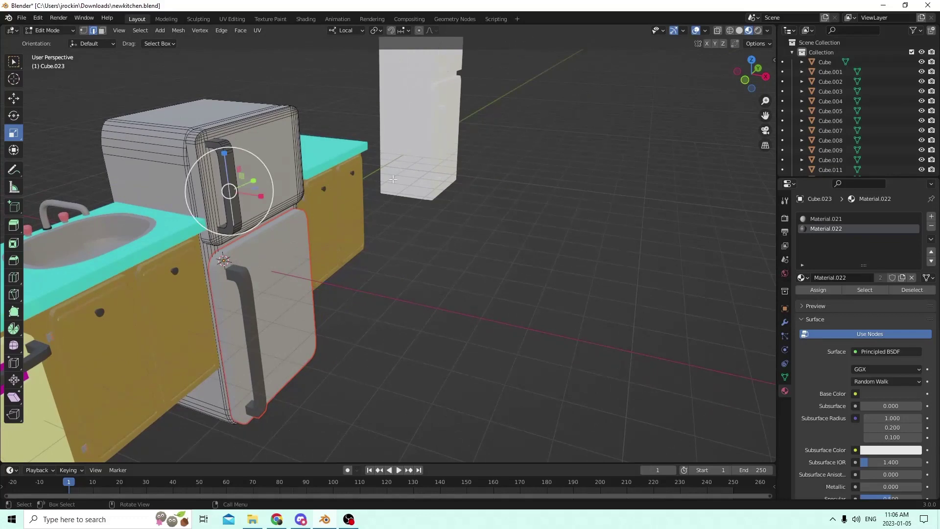
click(252, 168)
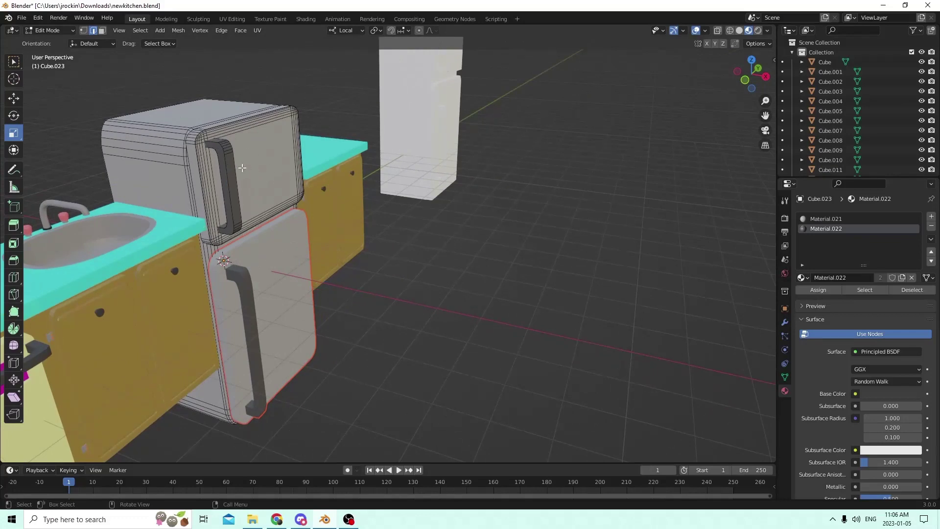
key(ctrl+l)
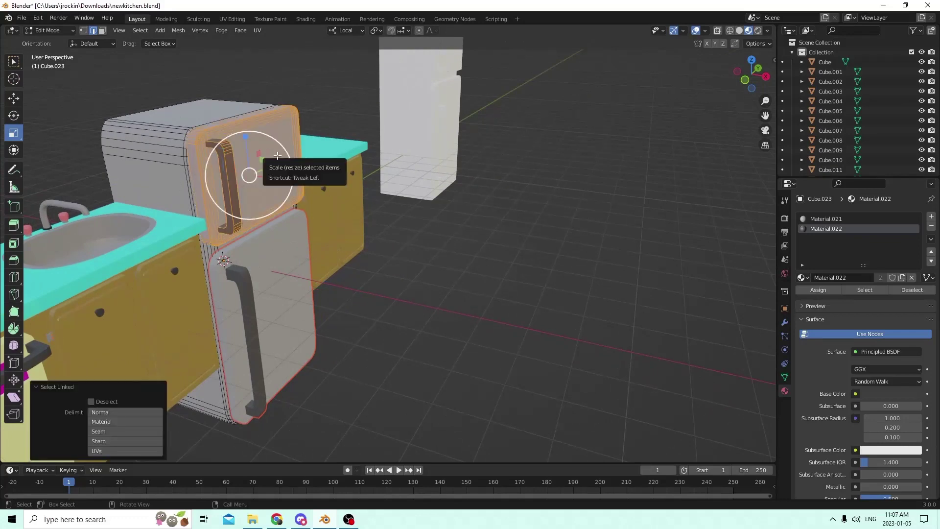
key(p)
click(281, 157)
scroll(405, 196, up, 2)
key(Tab)
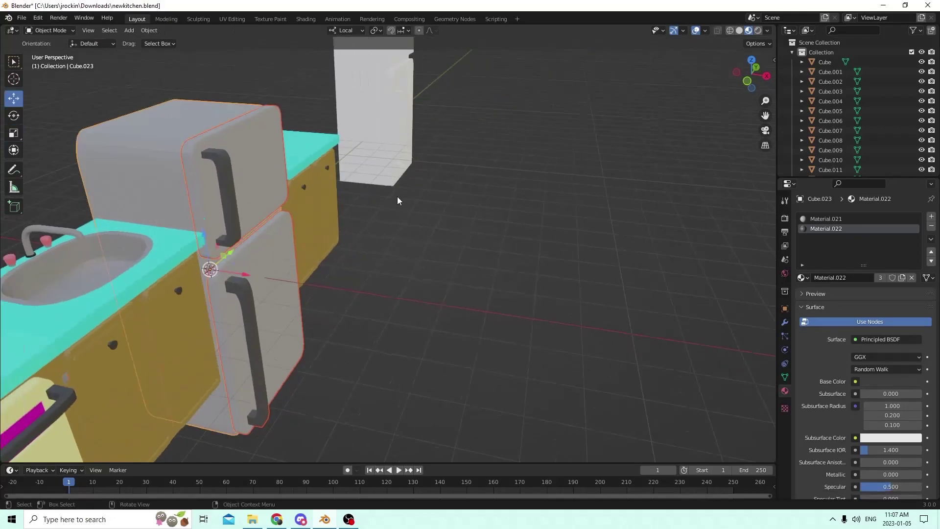
Set the upper refrigerator door's origin to its geometry
click(252, 173)
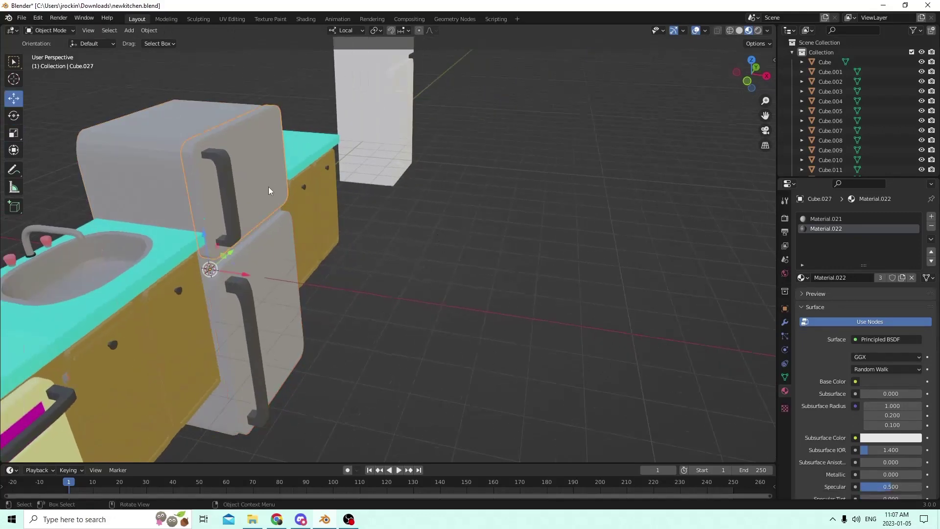
middle_drag(268, 187, 248, 184)
right_click(248, 183)
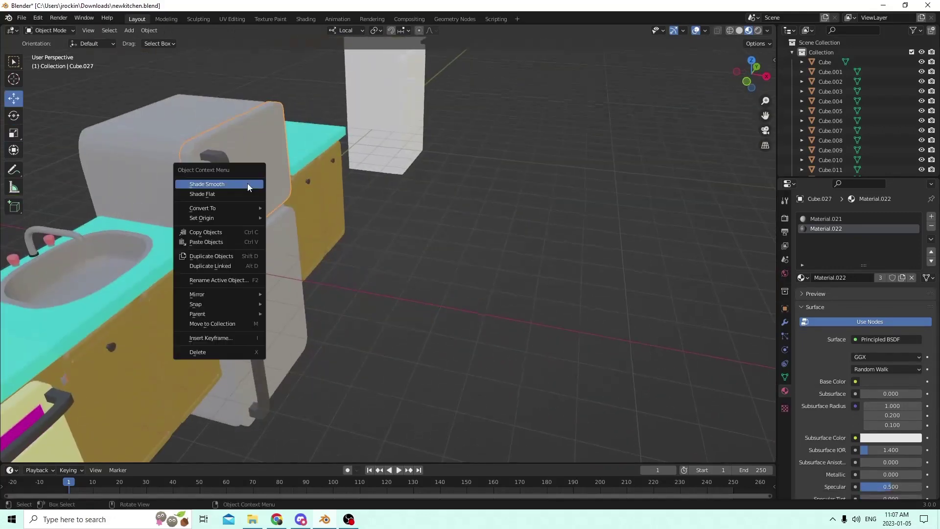
mouse_move(243, 212)
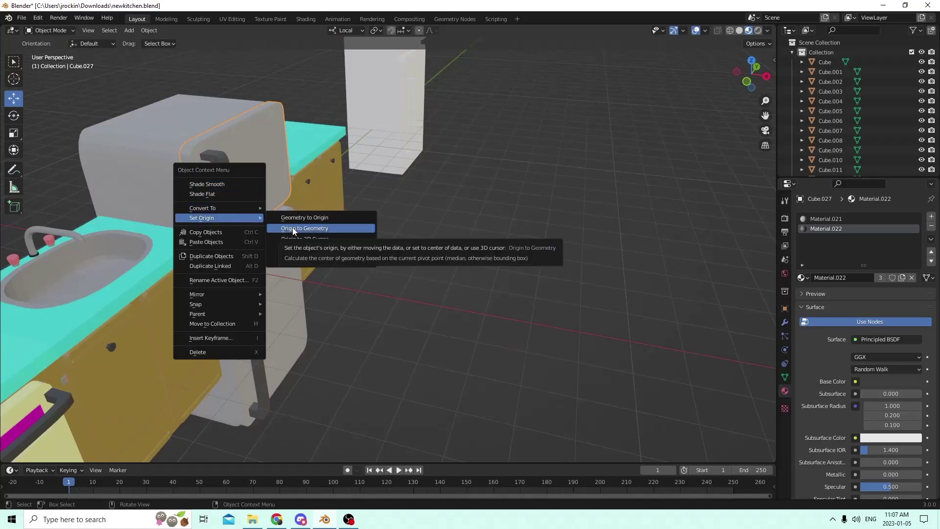
click(296, 229)
Set the lower refrigerator door's origin to its geometry
click(288, 271)
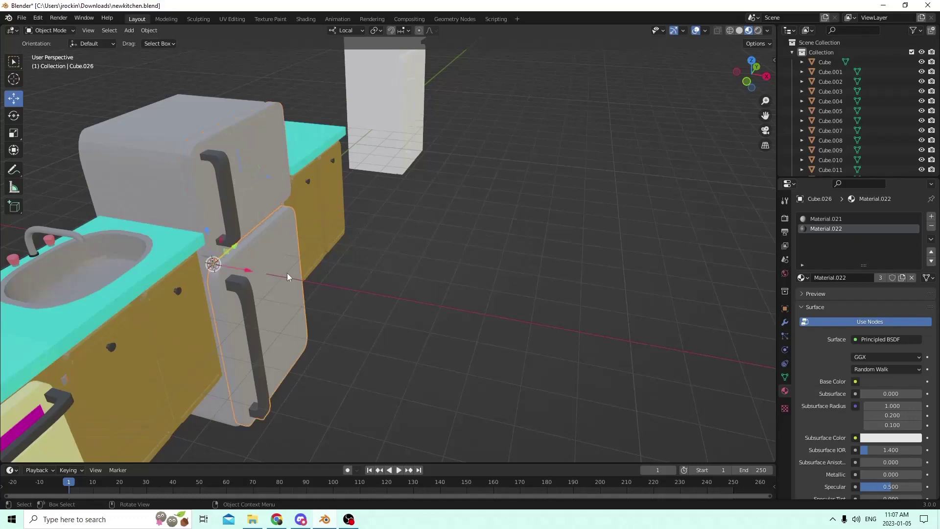
right_click(288, 276)
mouse_move(296, 277)
click(331, 289)
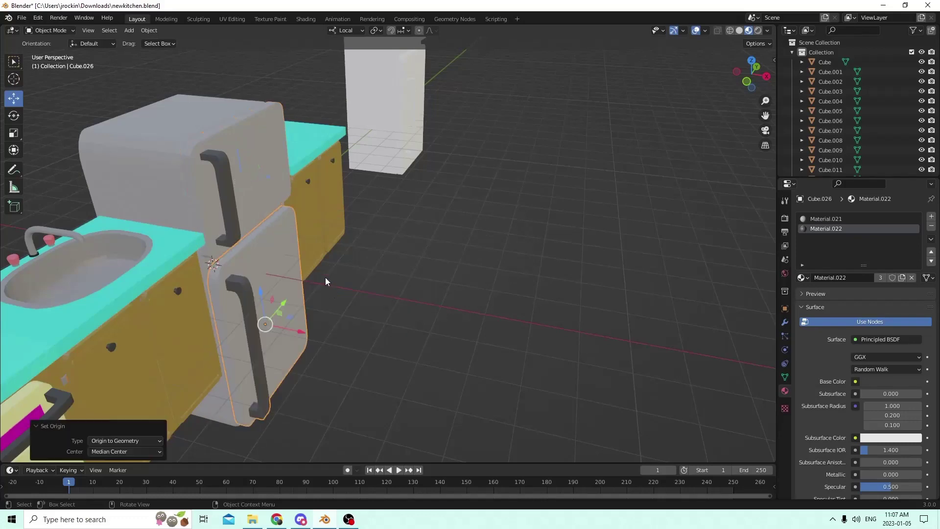
middle_drag(325, 277, 257, 231)
middle_drag(325, 304, 396, 326)
key(r)
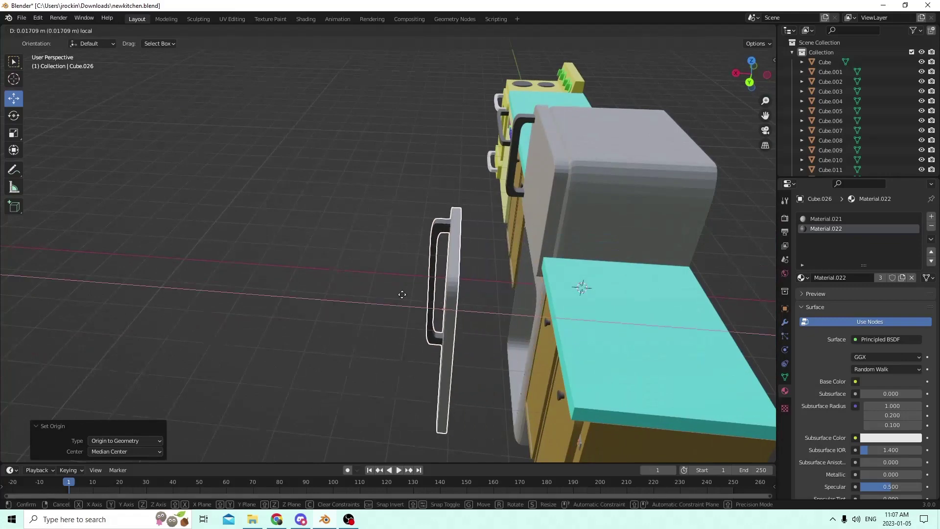
key(Escape)
middle_drag(405, 294, 443, 262)
Raise the refrigerator body together with both doors about 0.018 m along local Z
click(507, 185)
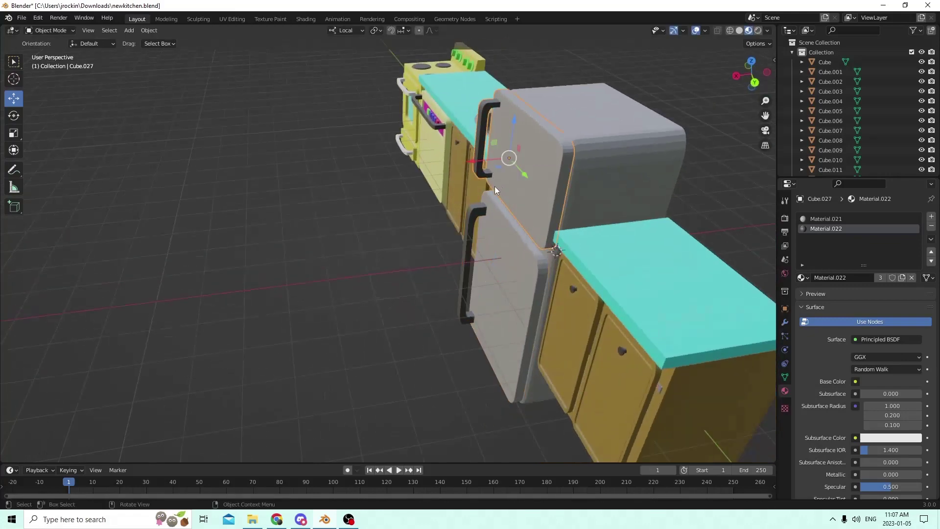
middle_drag(496, 189, 477, 207)
shift+click(477, 207)
shift+click(501, 113)
middle_drag(501, 114, 537, 75)
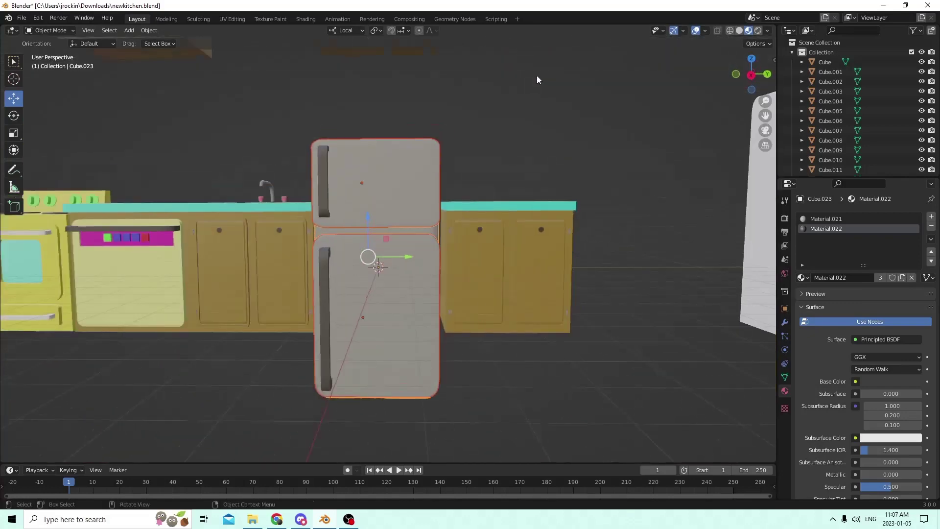
drag(366, 219, 372, 156)
middle_drag(372, 156, 322, 168)
scroll(324, 171, down, 5)
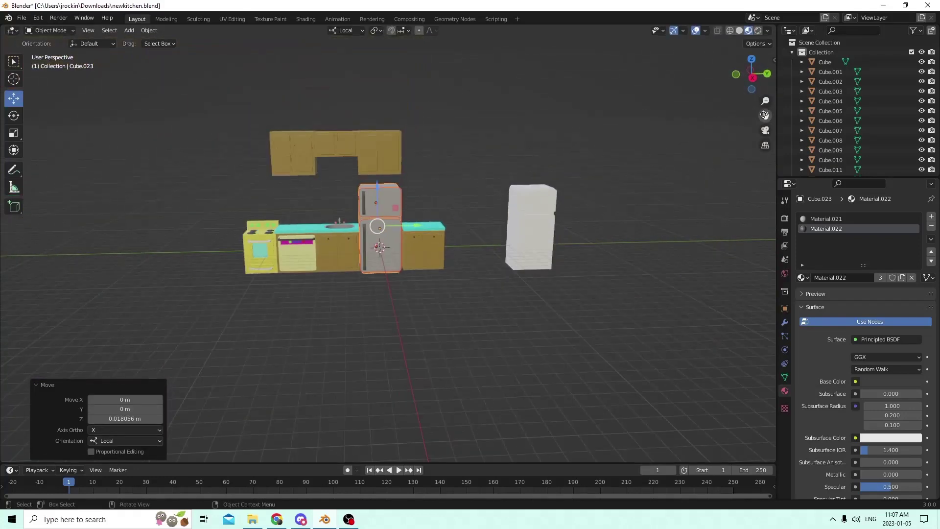
scroll(587, 219, up, 5)
Move both refrigerator doors about 0.056 m along local X away from the body
middle_drag(587, 219, 654, 271)
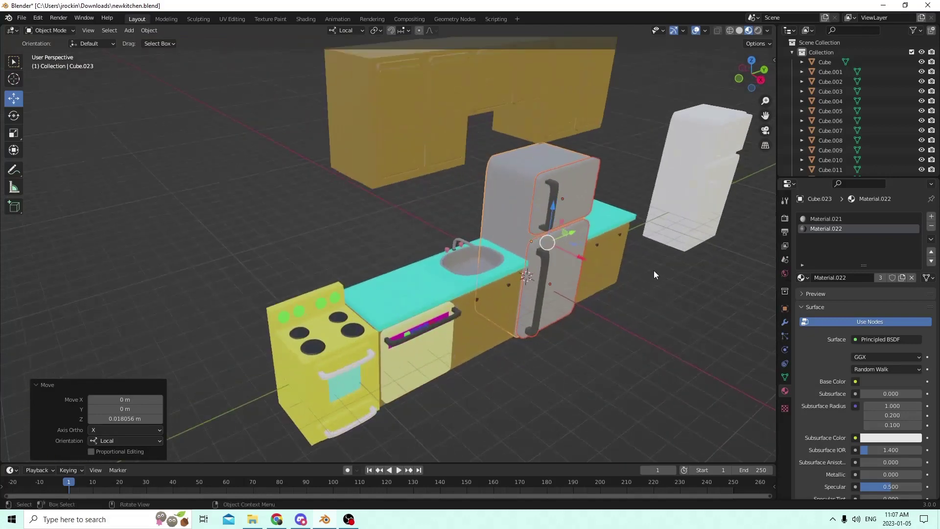
click(541, 269)
middle_drag(554, 198, 536, 262)
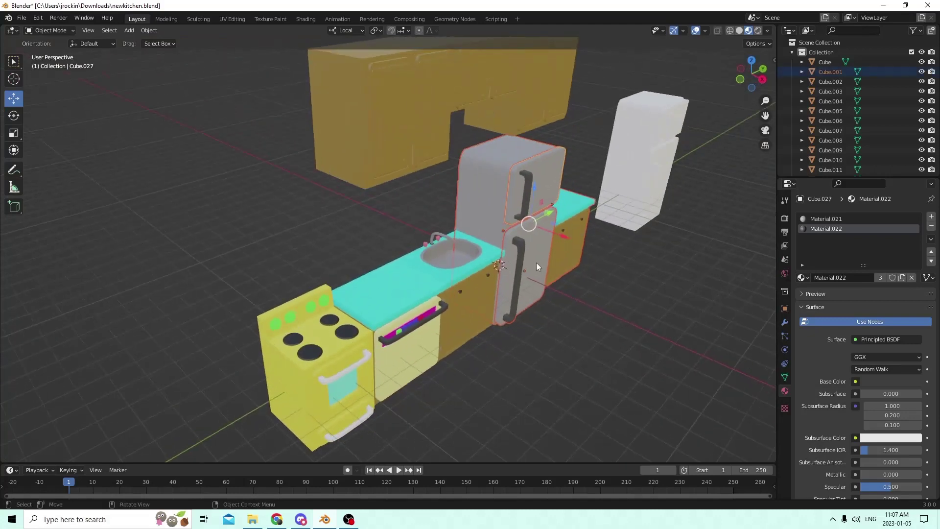
shift+click(525, 193)
drag(559, 246, 703, 284)
middle_drag(703, 284, 603, 257)
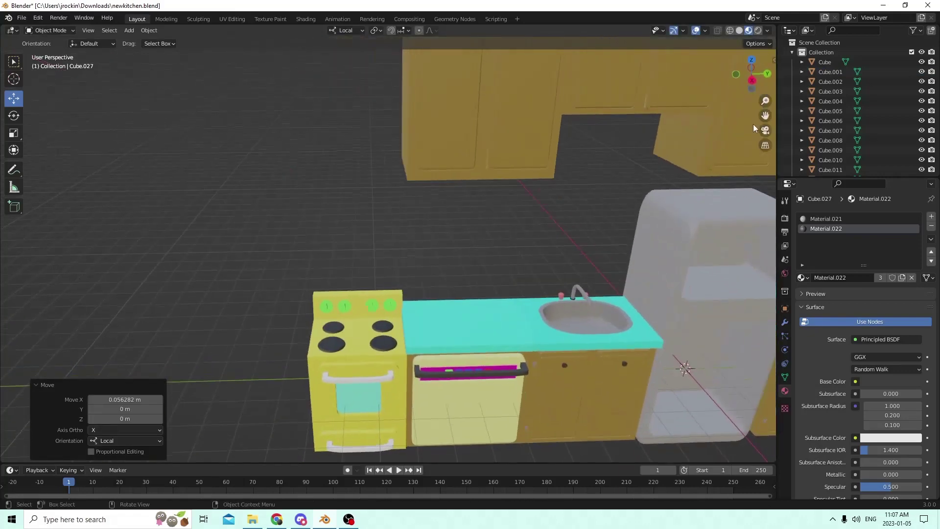
middle_drag(755, 129, 738, 233)
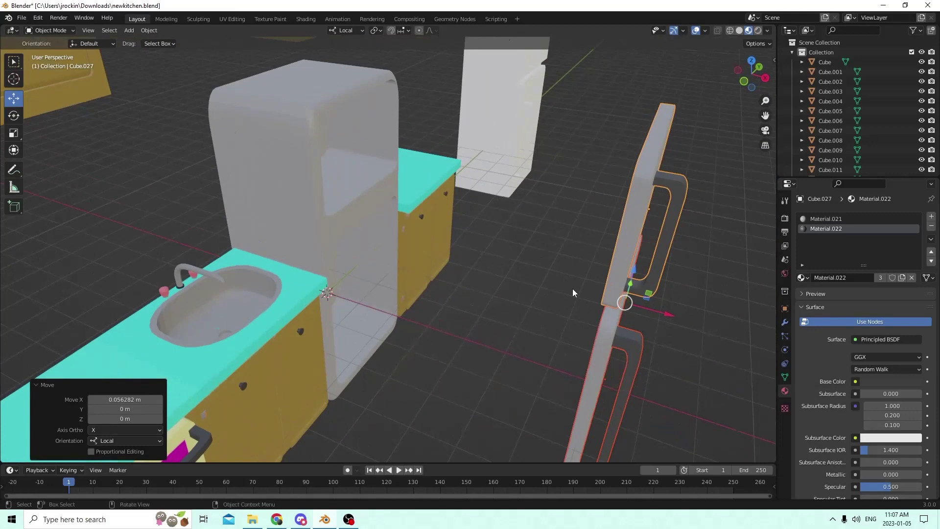
Add a 0.02 m cube inside the refrigerator body and raise it about 0.0046 m along local Z
key(shift+a)
mouse_move(572, 289)
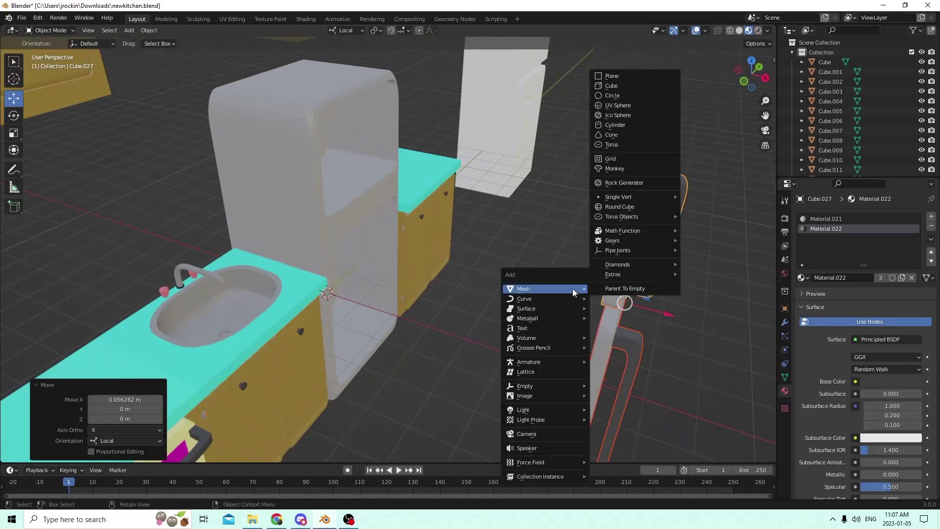
click(616, 86)
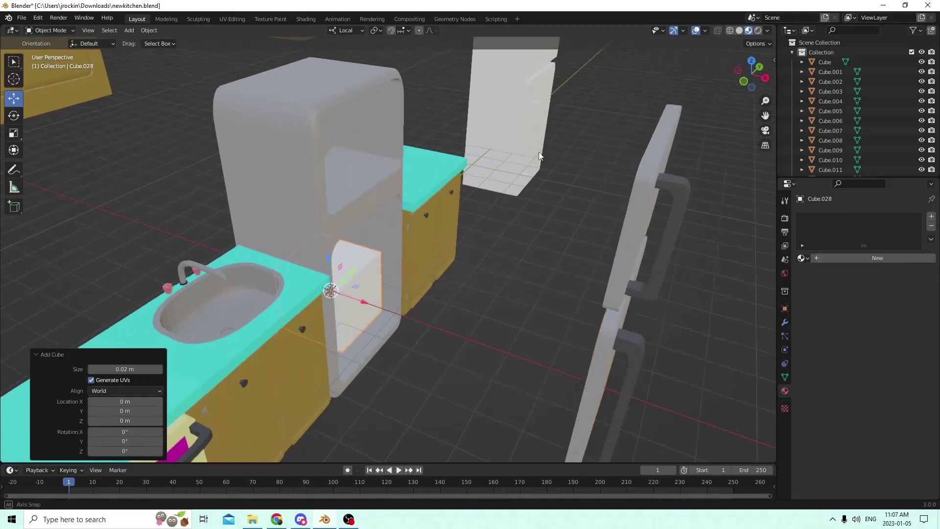
middle_drag(539, 155, 502, 251)
drag(279, 347, 263, 321)
middle_drag(264, 321, 305, 356)
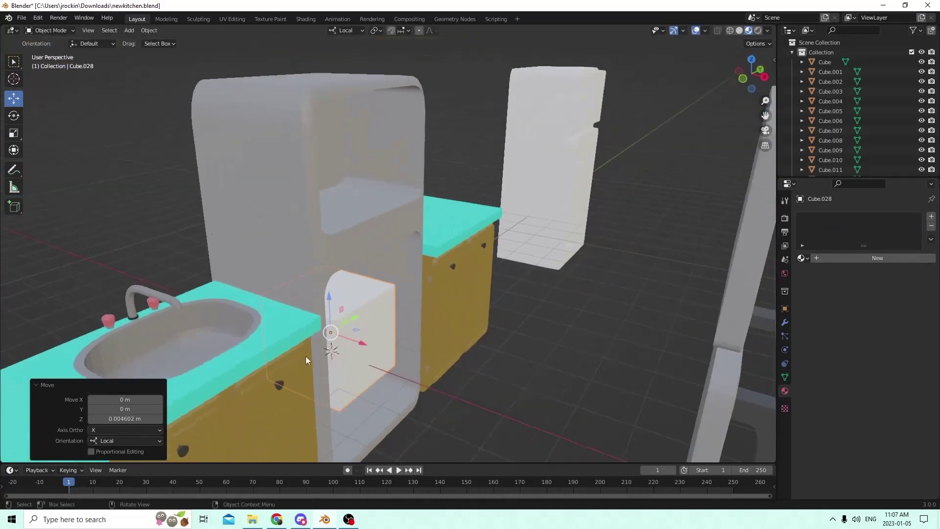
scroll(307, 363, up, 2)
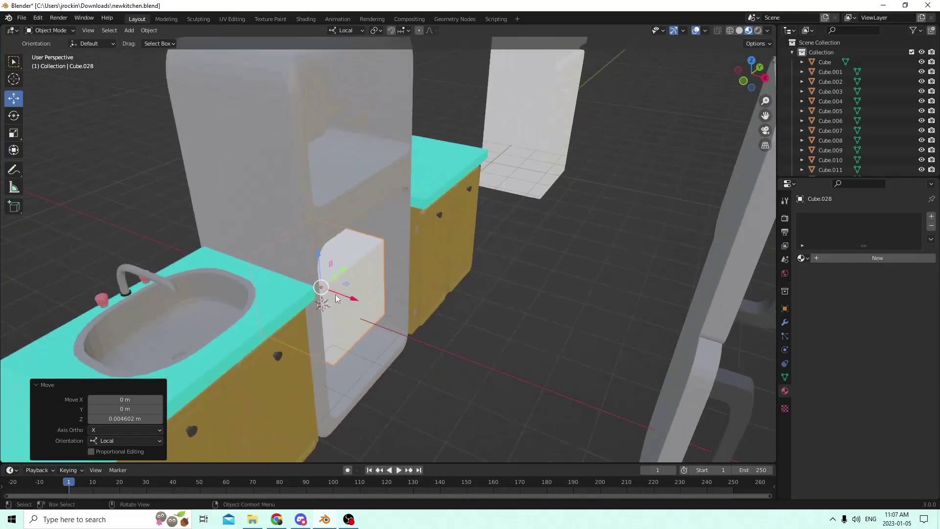
Move the new cube about 0.031 m along local X, out in front of the refrigerator body
middle_drag(329, 294, 280, 237)
click(14, 134)
key(Tab)
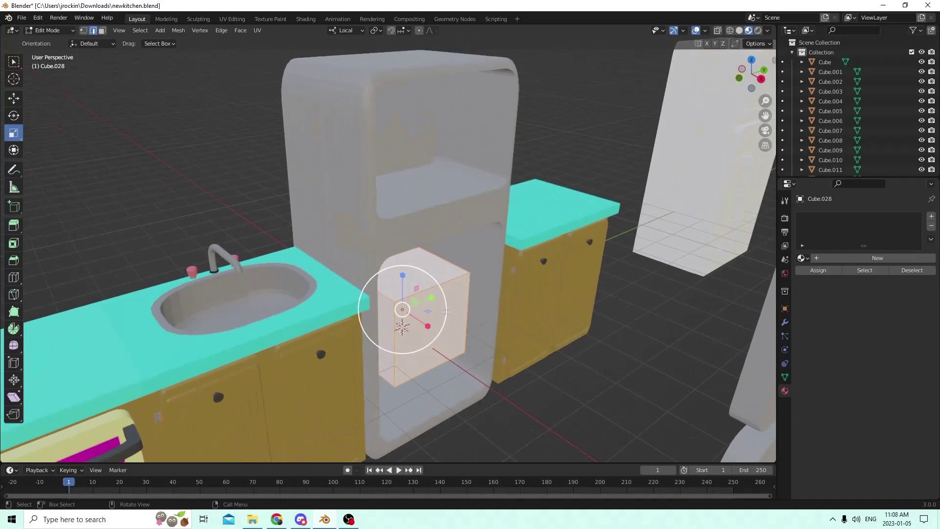
click(13, 98)
key(Tab)
middle_drag(89, 129, 245, 203)
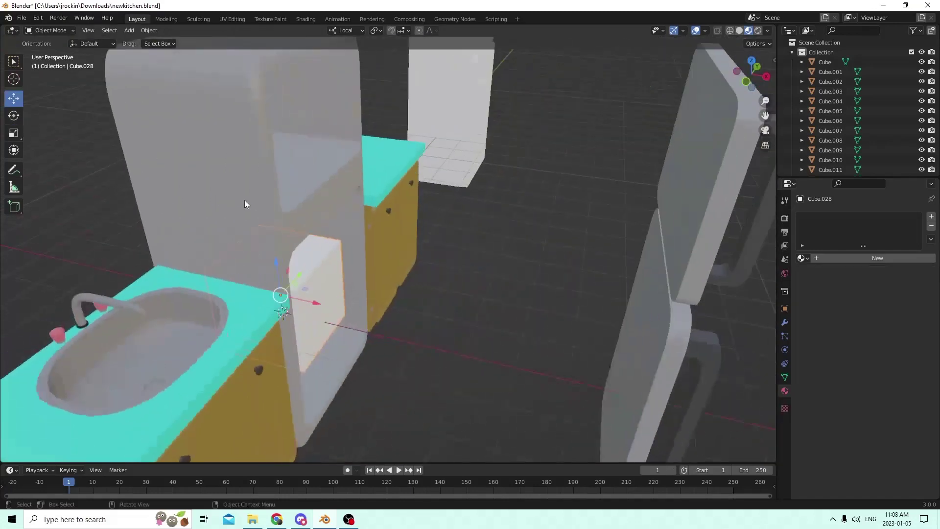
drag(317, 306, 492, 316)
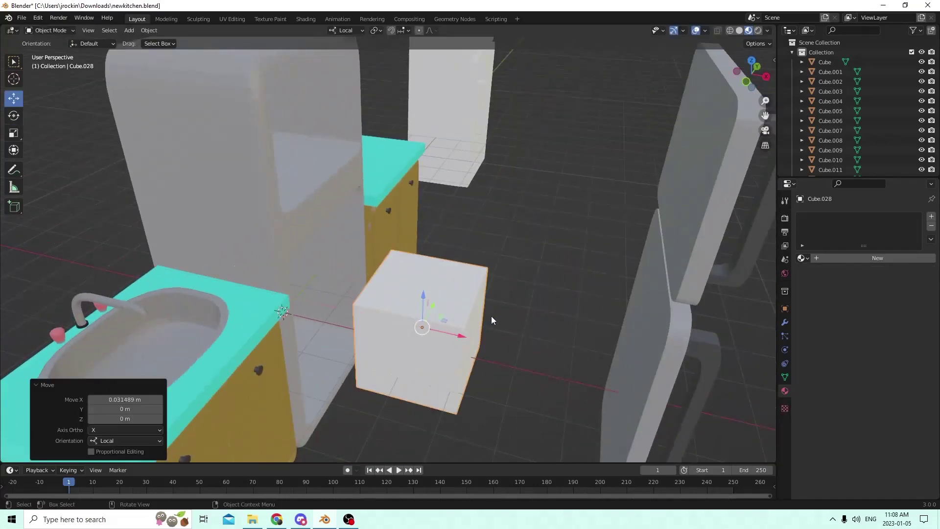
Bevel the cube's two front vertical edges about 0.004 m wide with 6 segments
key(Tab)
middle_drag(493, 313, 492, 313)
click(616, 323)
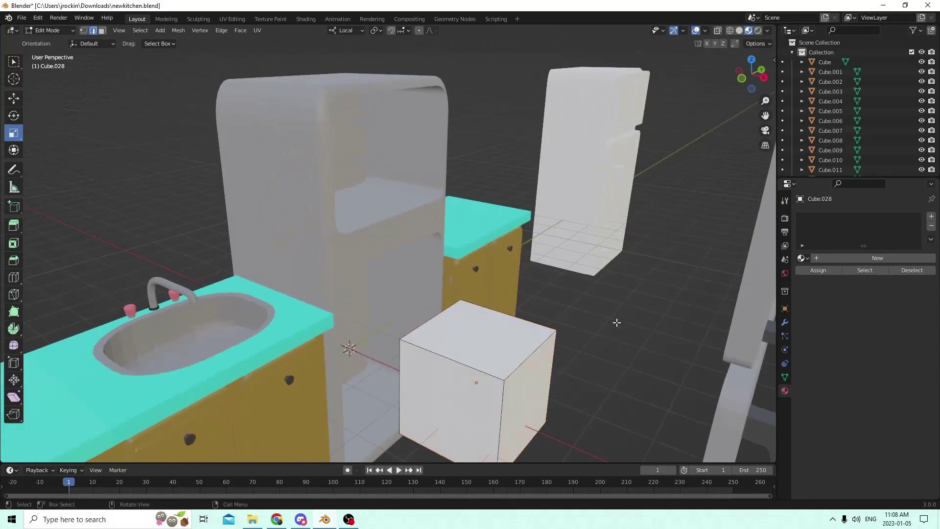
click(551, 369)
shift+click(500, 419)
middle_drag(500, 419, 350, 381)
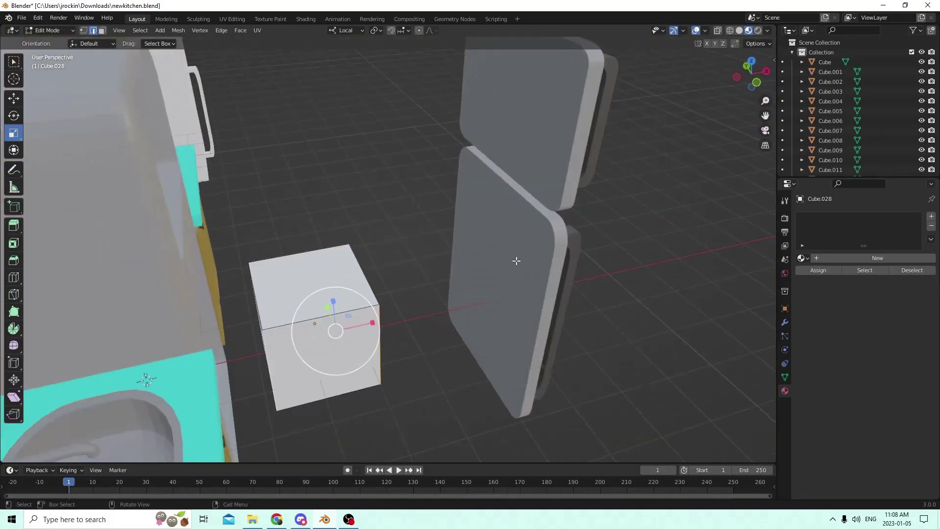
middle_drag(515, 261, 277, 270)
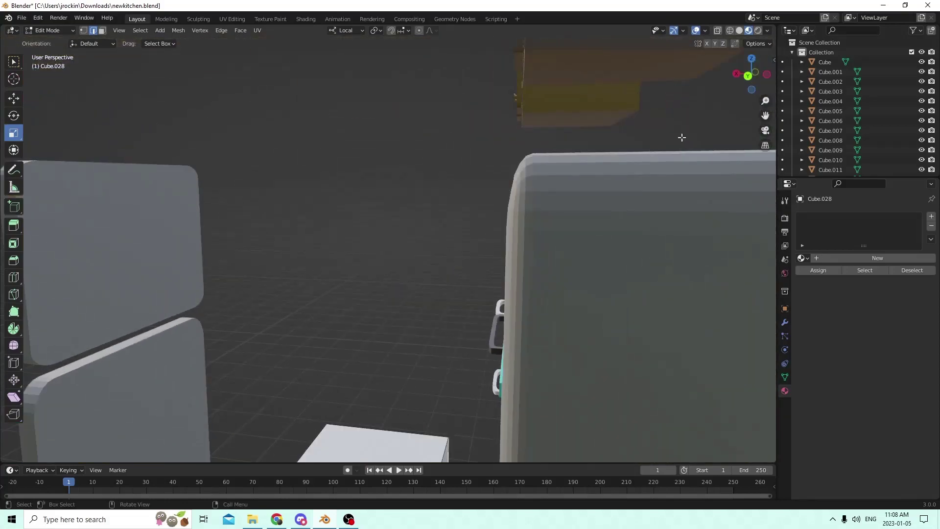
key(KP_Decimal)
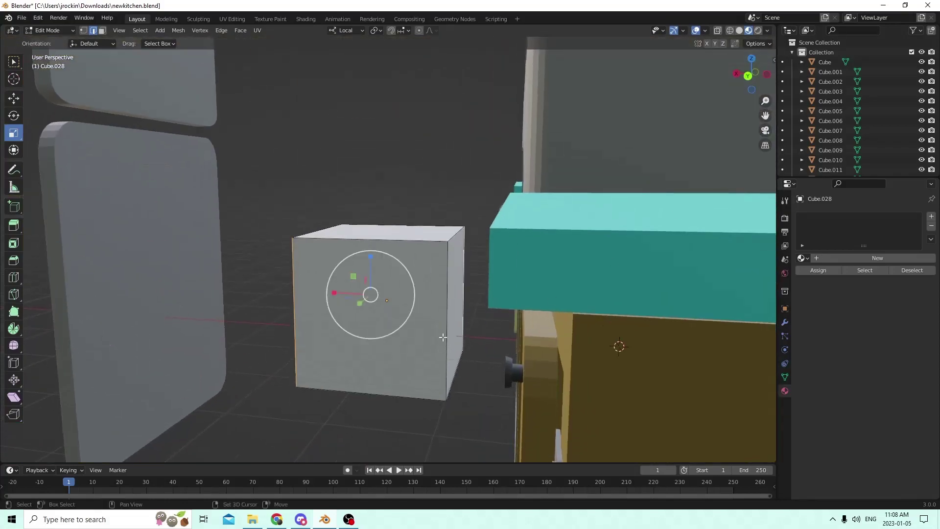
middle_drag(421, 330, 482, 334)
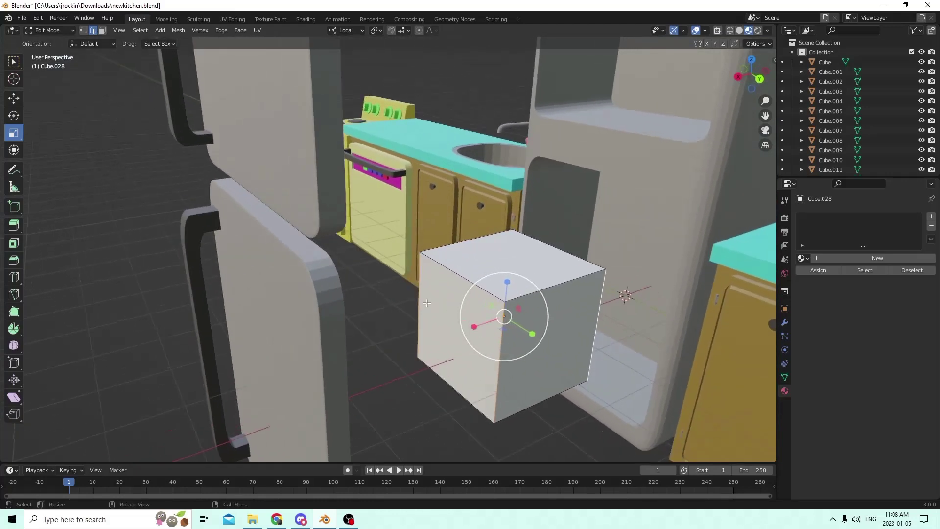
shift+click(477, 356)
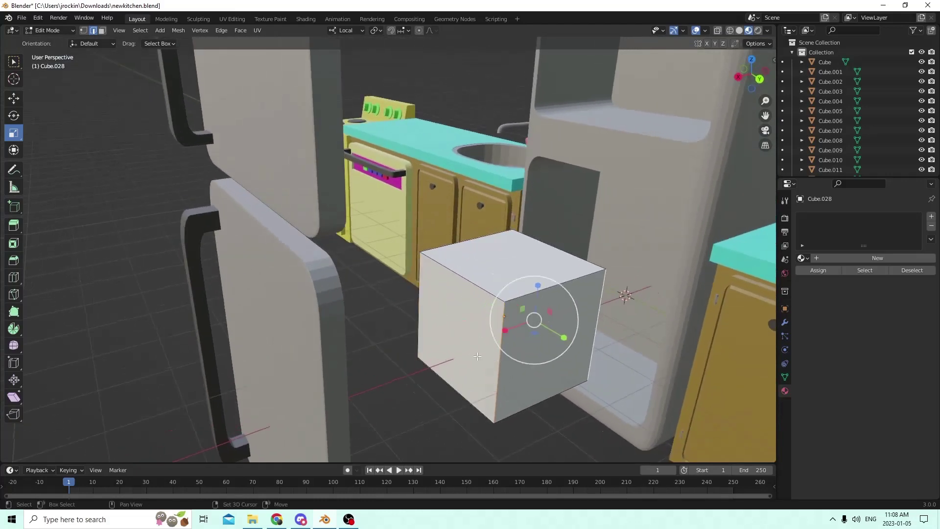
click(420, 300)
shift+click(507, 369)
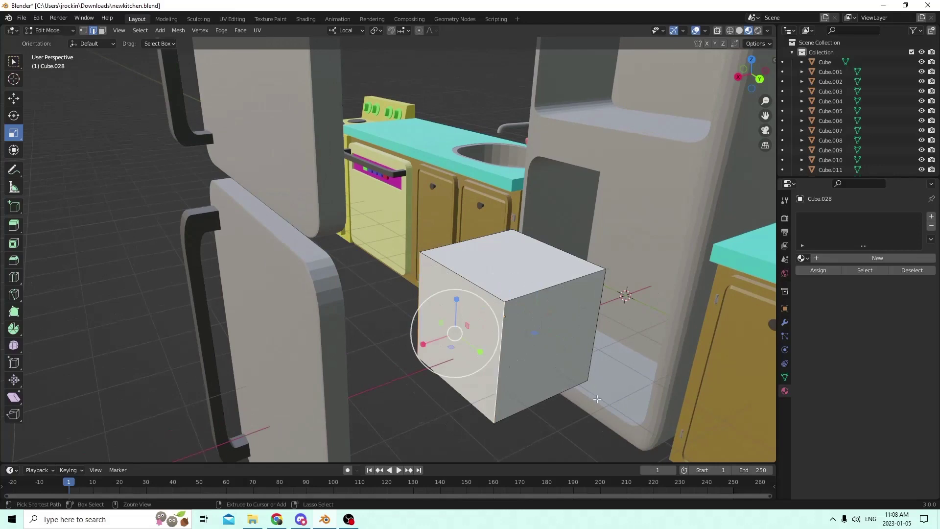
key(ctrl+b)
scroll(588, 392, up, 5)
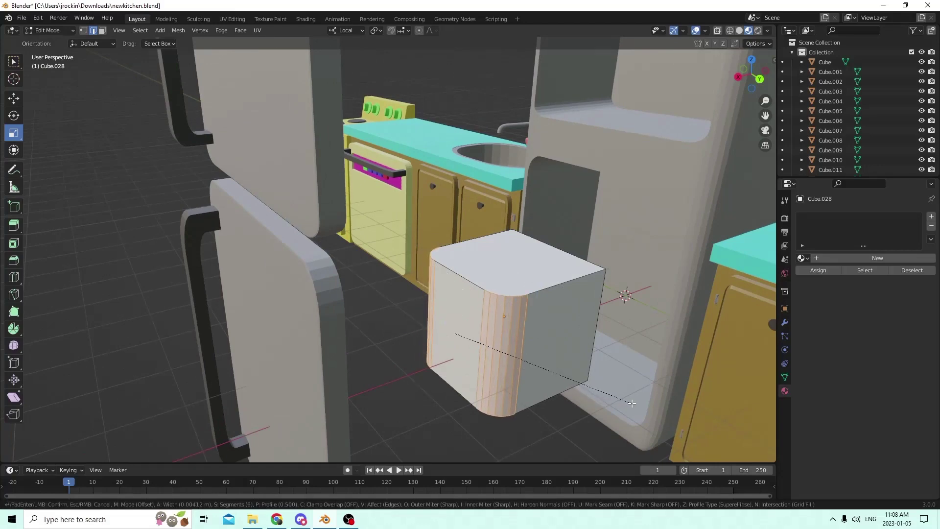
click(632, 403)
middle_drag(538, 313, 470, 333)
Move the bevelled cube about 0.0205 m back along local X into the refrigerator's lower compartment
key(Tab)
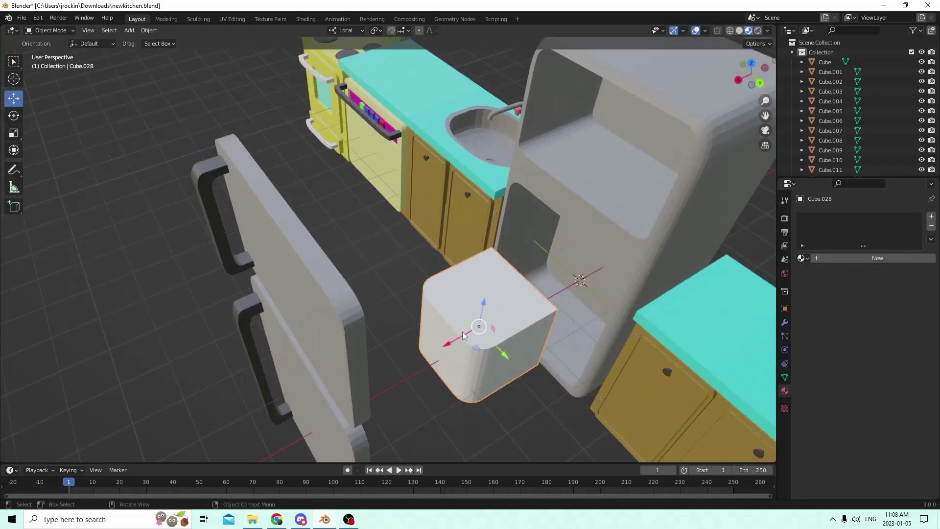
key(g)
key(x)
key(x)
click(563, 309)
middle_drag(564, 309, 207, 149)
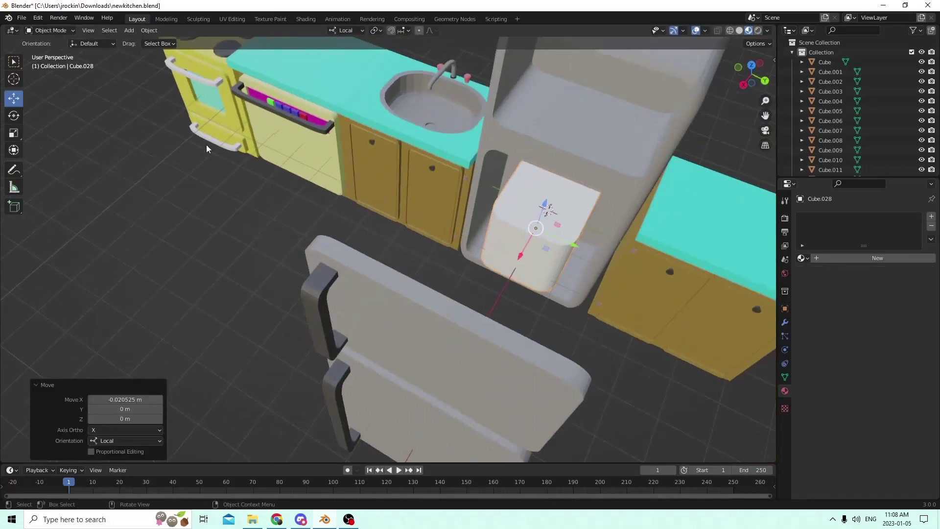
Scale the bevelled cube up uniformly by a factor of about 1.437
click(17, 134)
key(s)
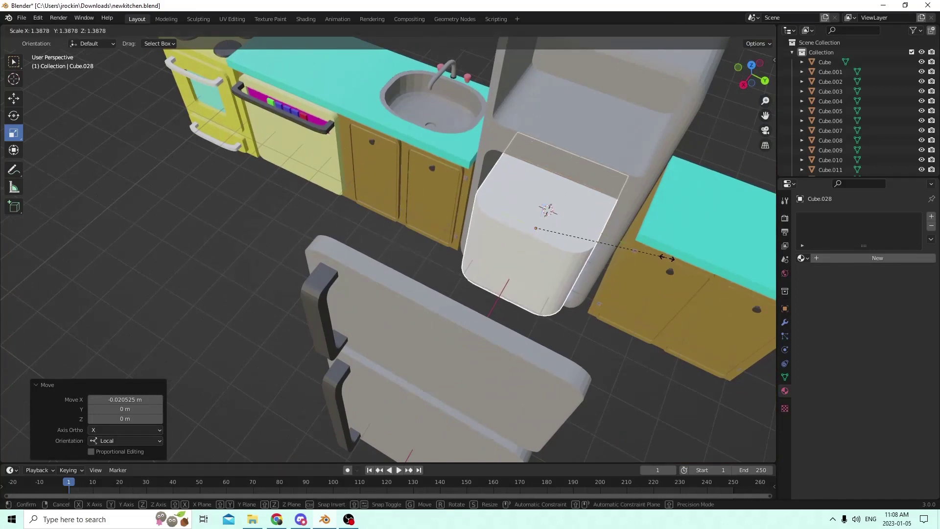
click(672, 258)
middle_drag(672, 257, 675, 231)
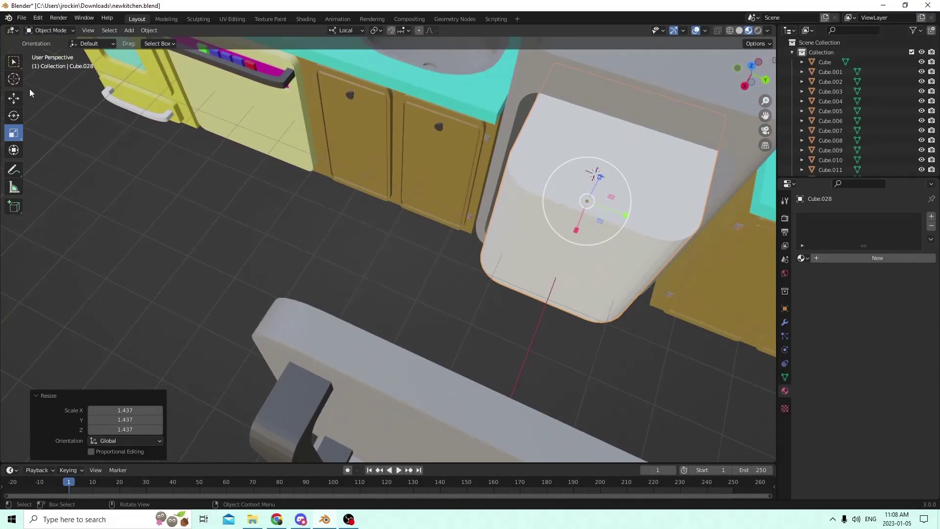
Enlarge the bevelled cube uniformly by a further factor of about 1.109 to suit the compartment's width
key(shift+space)
key(g)
mouse_move(630, 218)
mouse_down()
mouse_move(602, 204)
mouse_move(616, 206)
mouse_up()
middle_drag(616, 207, 631, 155)
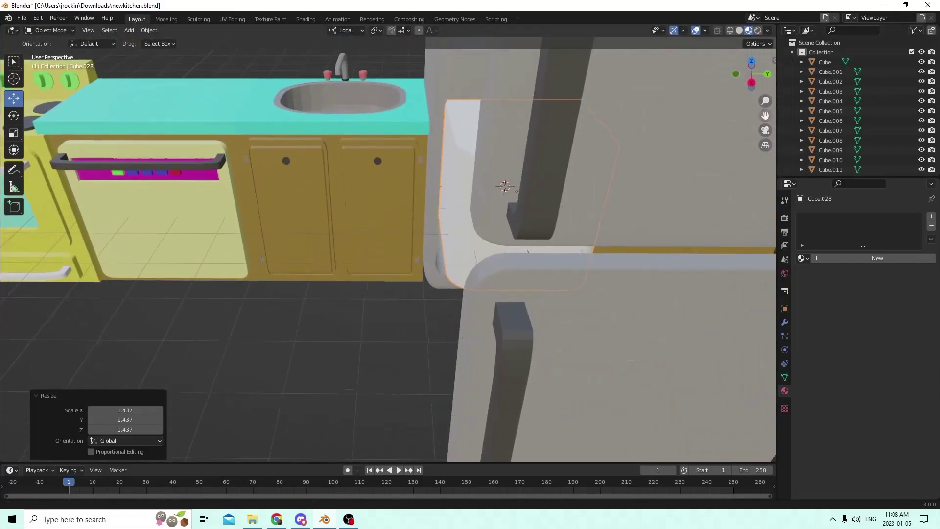
middle_drag(636, 206, 506, 67)
drag(764, 116, 615, 126)
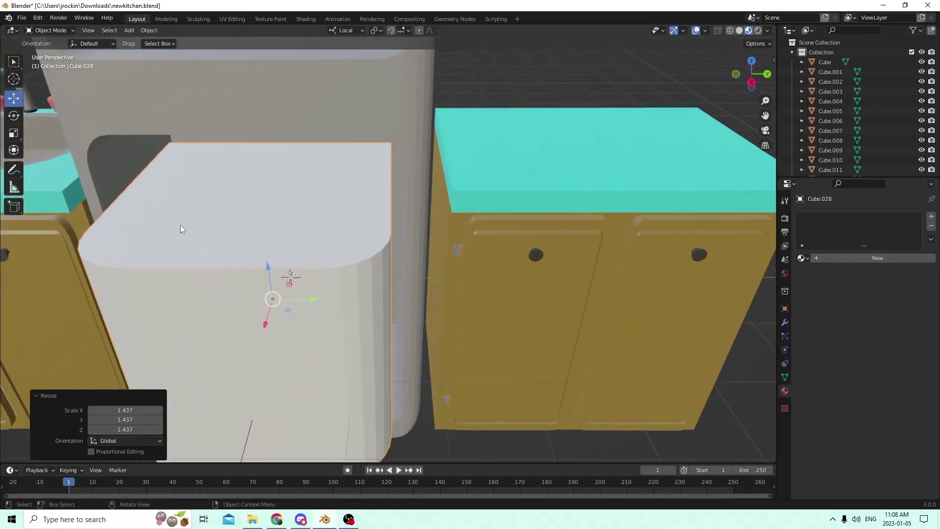
key(s)
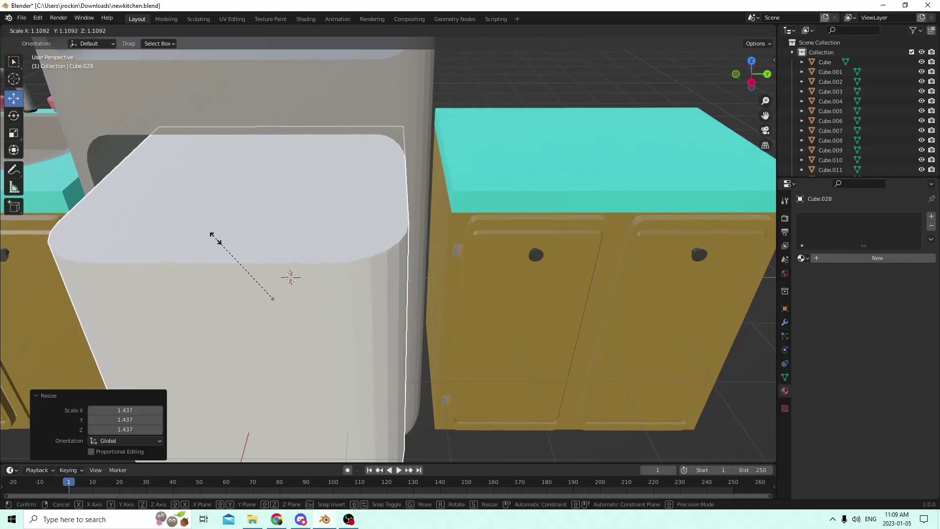
click(215, 238)
Push the enlarged cube about 0.012 m further back along local X into the refrigerator body
middle_drag(216, 238, 460, 249)
key(g)
key(x)
key(x)
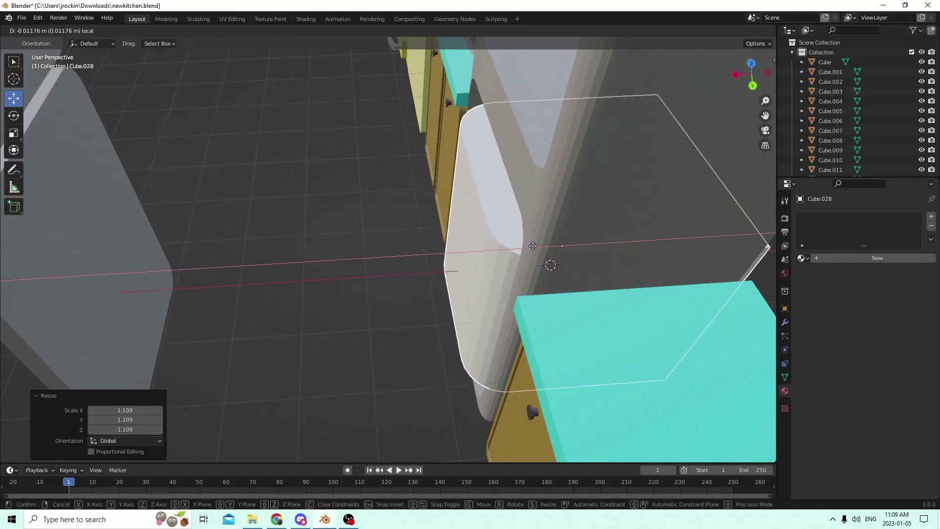
click(524, 246)
click(534, 245)
middle_drag(534, 246, 495, 189)
click(618, 283)
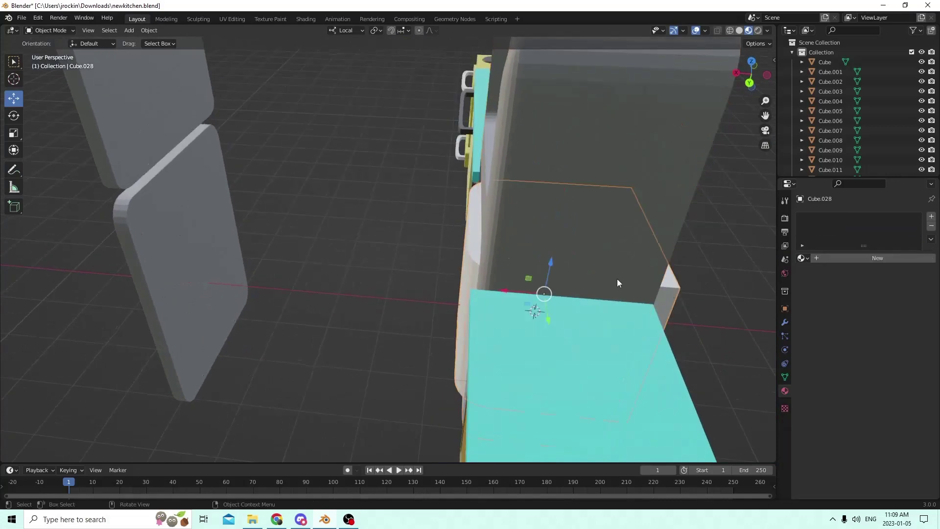
Scale the cube to 0.763 along local X and 0.025 along local Z to form a thin shelf
click(14, 133)
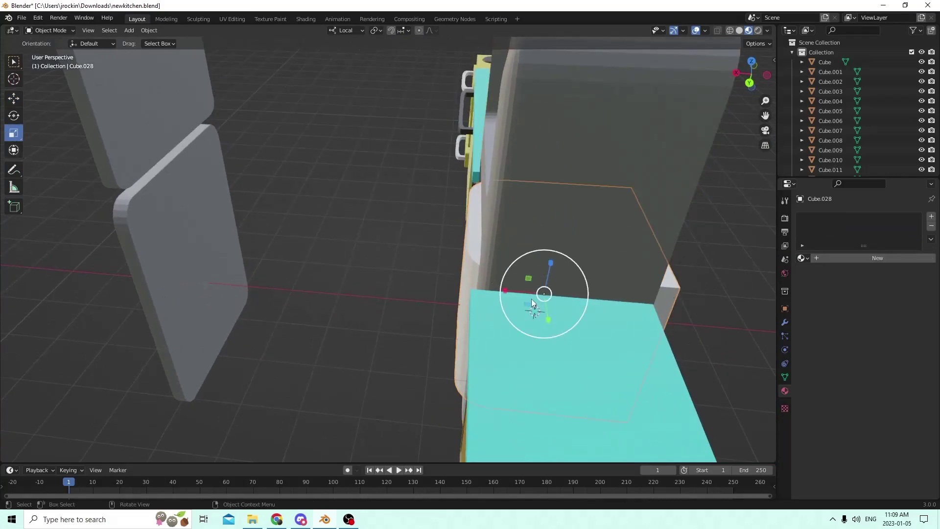
drag(506, 292, 534, 310)
middle_drag(533, 311, 582, 251)
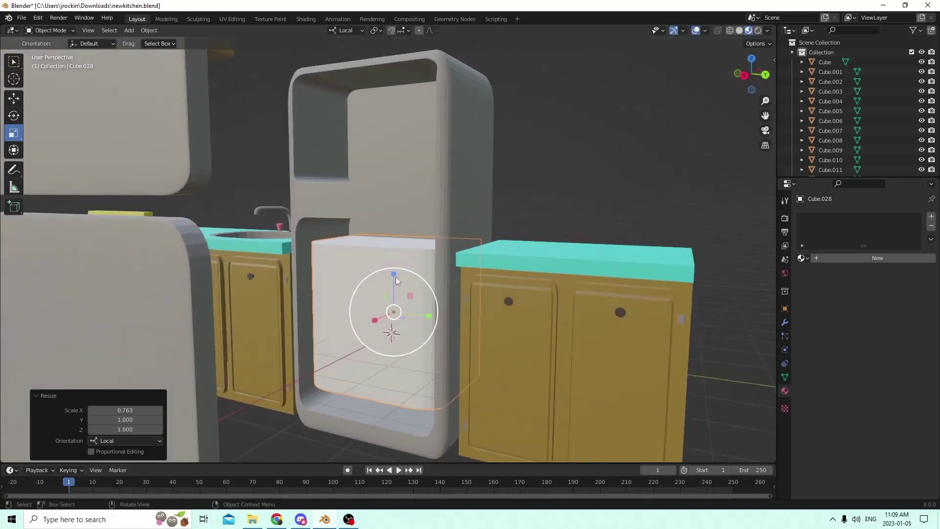
drag(396, 277, 395, 311)
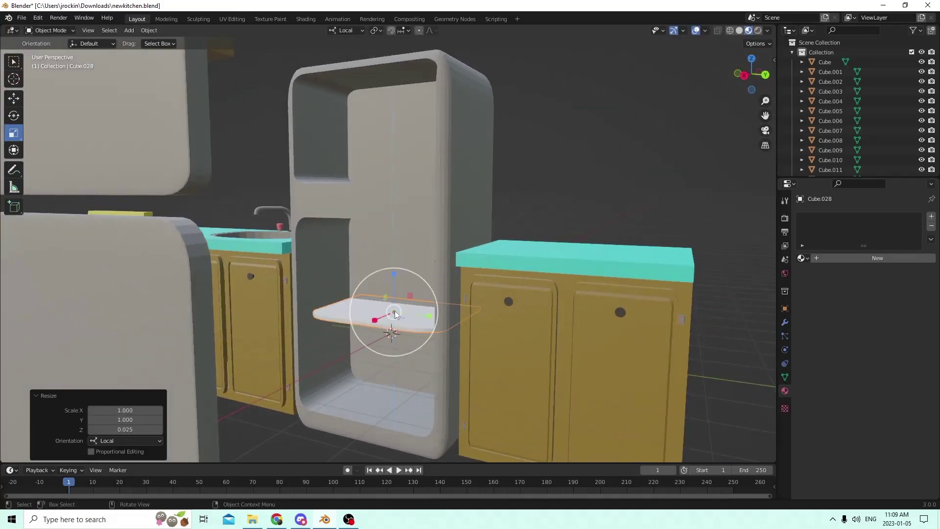
middle_drag(394, 310, 420, 304)
scroll(407, 367, up, 5)
scroll(438, 320, down, 5)
Inset the shelf's top face with a thickness of about 0.0008 m
key(Tab)
key(alt+a)
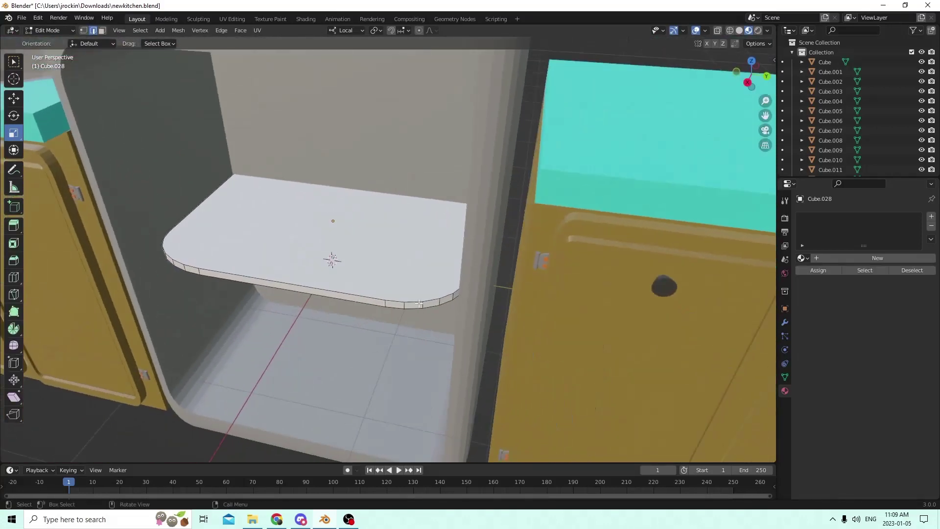
click(419, 304)
middle_drag(373, 260, 356, 257)
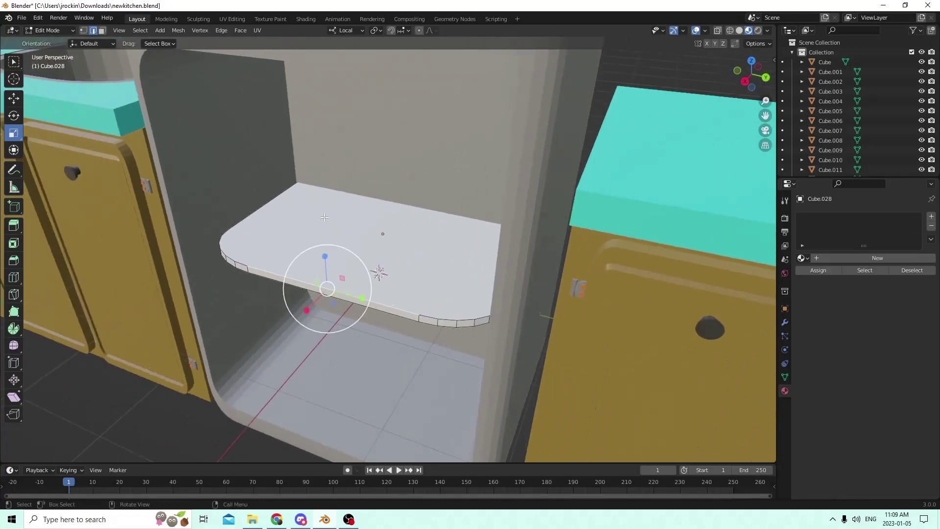
click(102, 31)
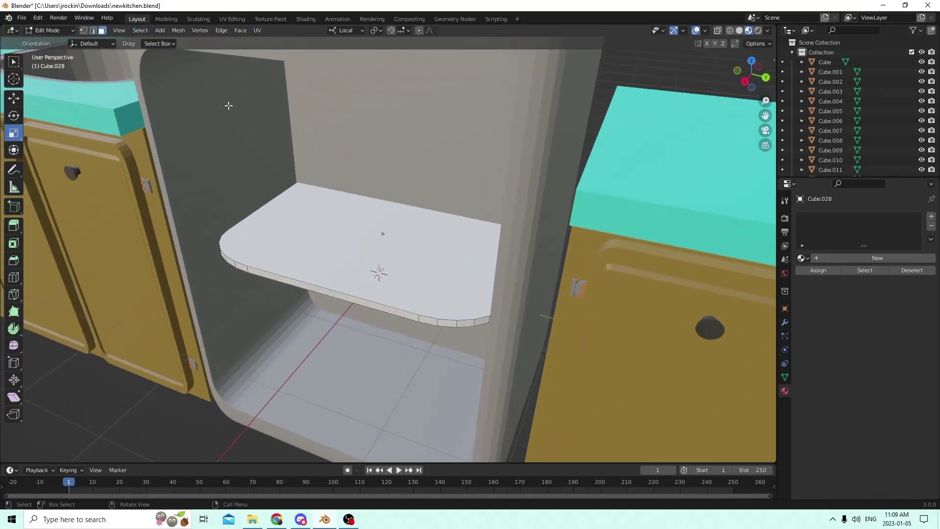
click(367, 253)
middle_drag(367, 253, 323, 217)
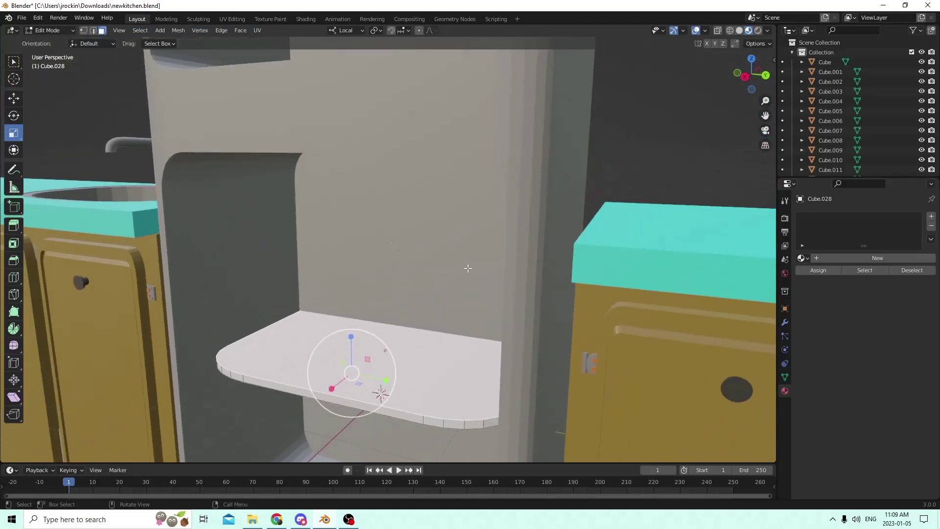
key(i)
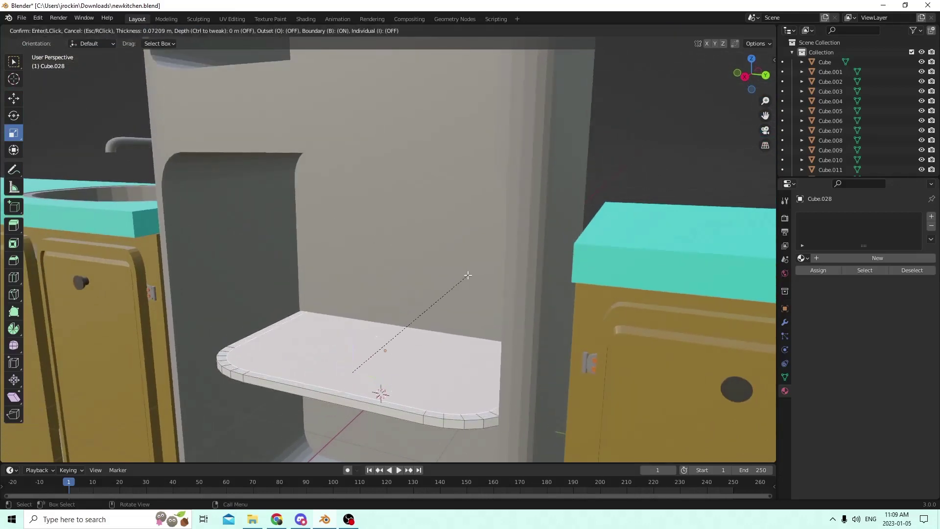
click(441, 269)
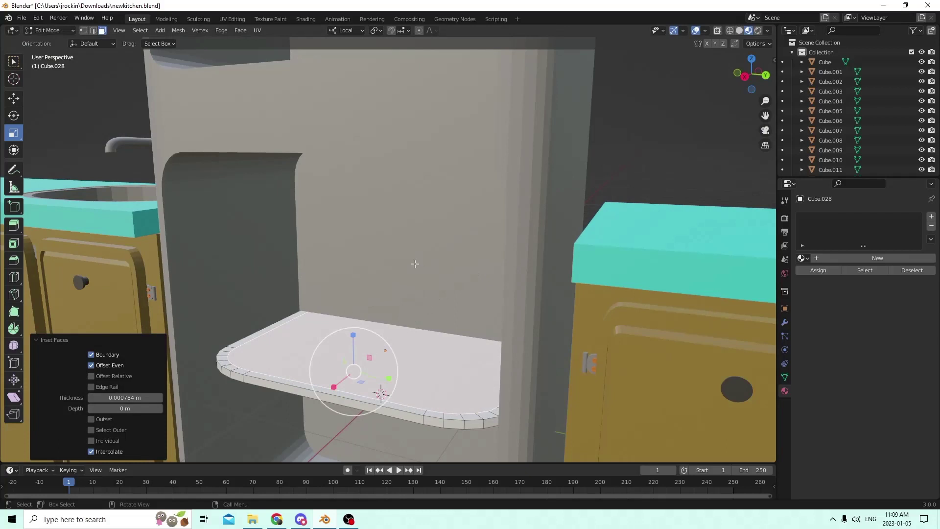
Extrude the shelf's inset top face about 0.0002 m inwards to form a raised rim, and return to Object Mode
click(15, 99)
middle_drag(260, 201, 277, 205)
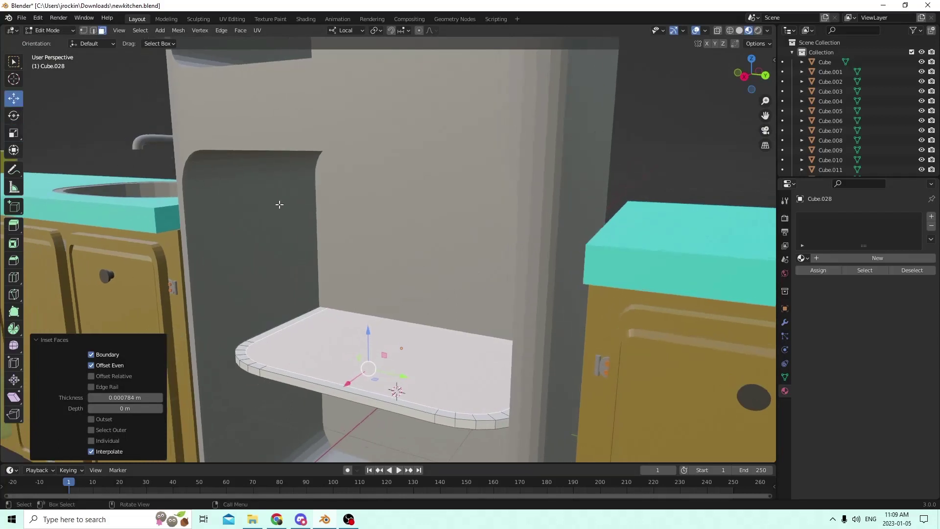
key(e)
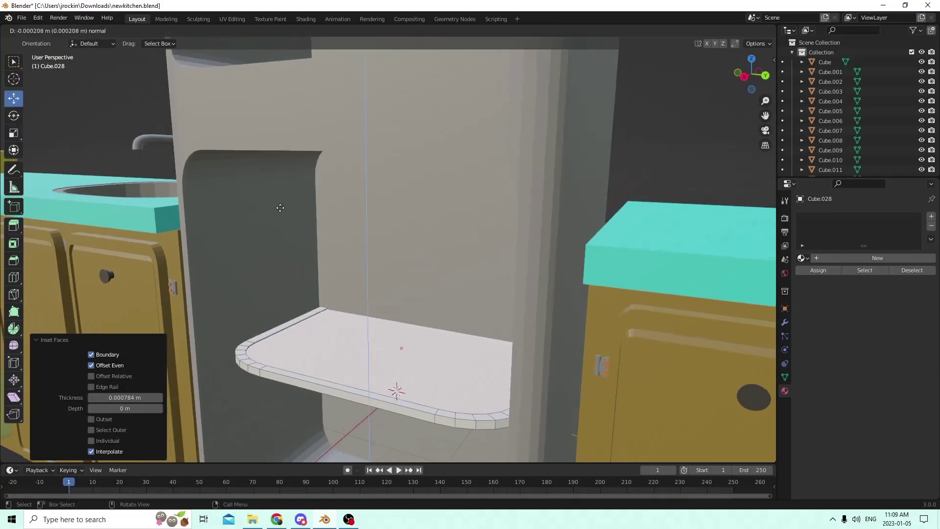
click(280, 207)
middle_drag(280, 207, 339, 260)
key(Tab)
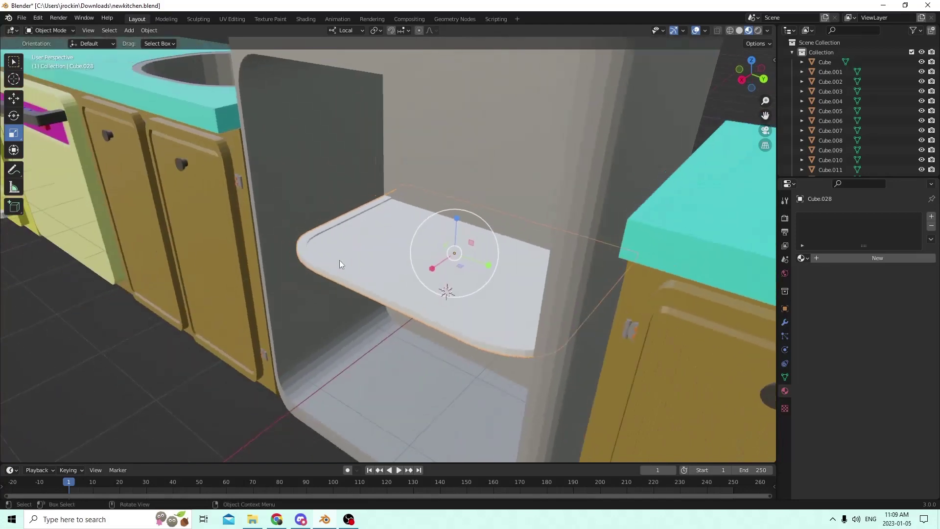
Move the shelf about 0.005 m along local X towards the front of the refrigerator compartment
click(15, 100)
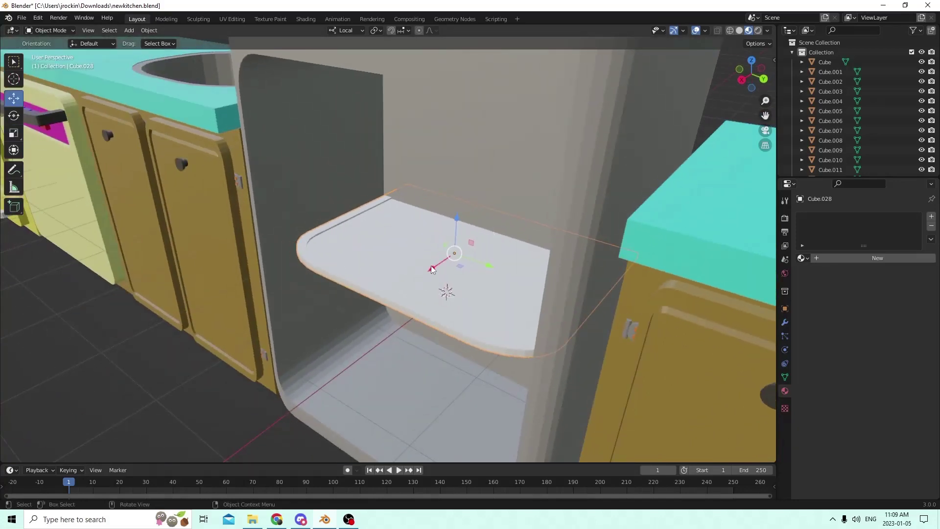
drag(431, 268, 397, 277)
middle_drag(396, 278, 318, 300)
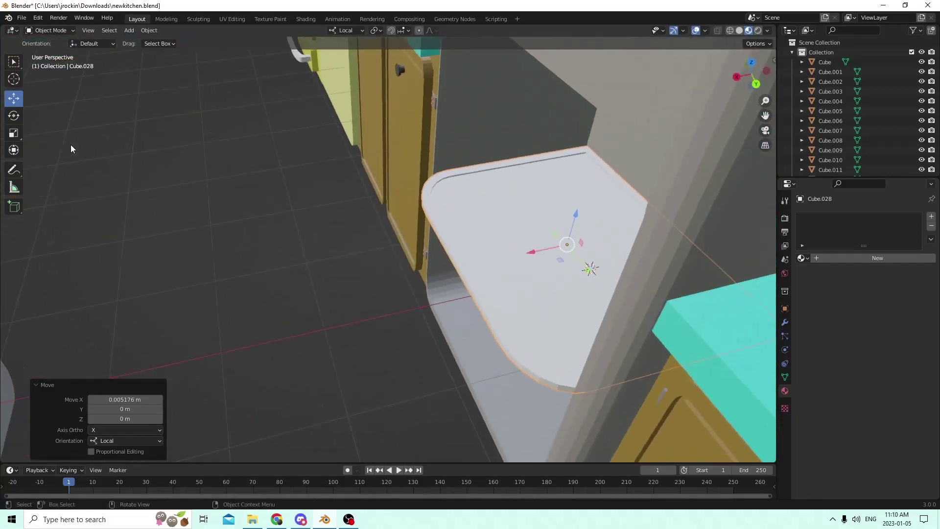
Scale the shelf to 0.870 along local X and shift it about 0.0016 m back into the compartment
click(13, 133)
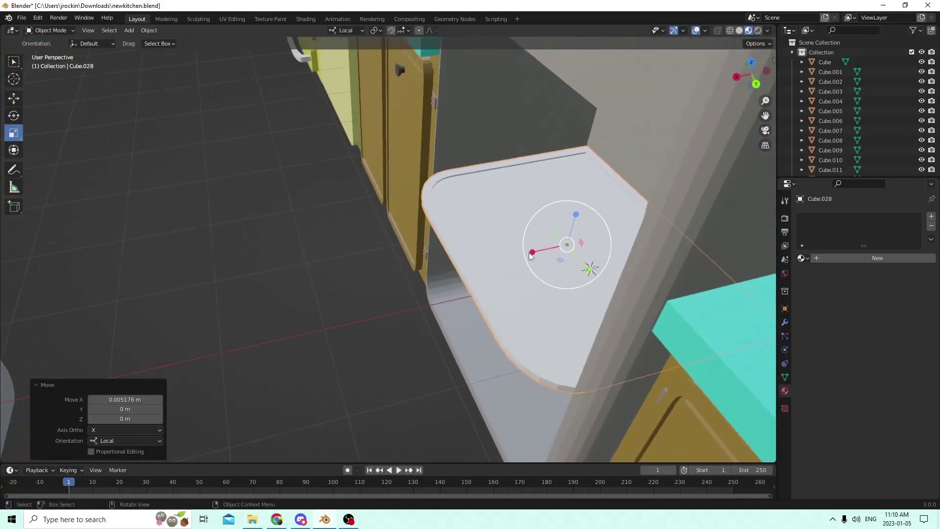
drag(531, 254, 536, 254)
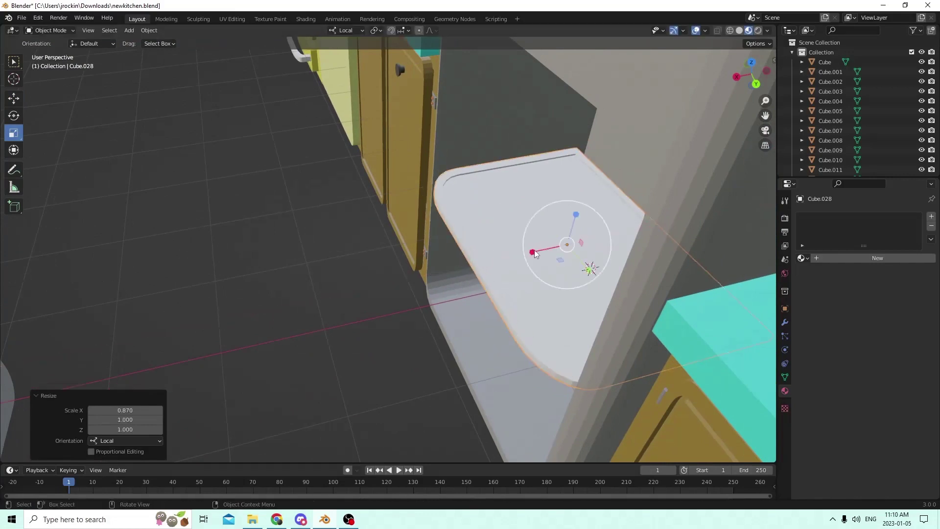
click(11, 100)
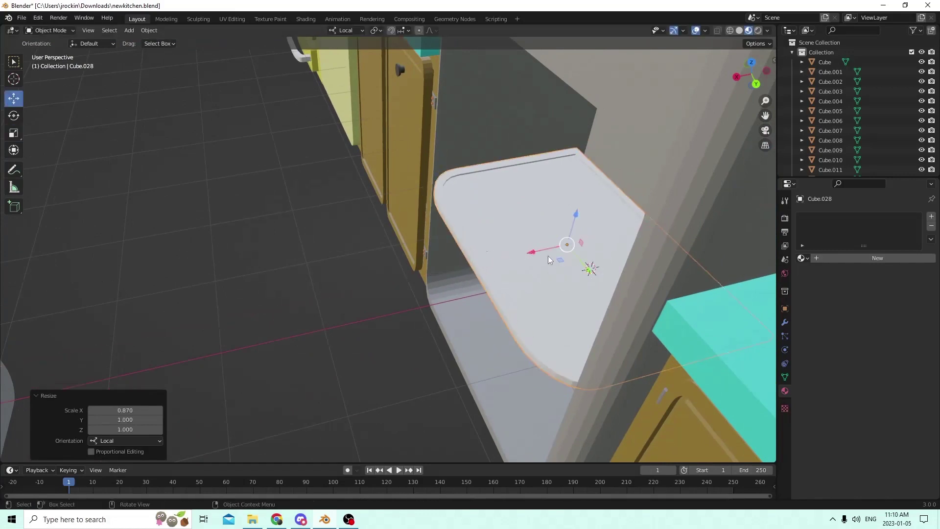
drag(545, 252, 545, 252)
middle_drag(545, 252, 705, 252)
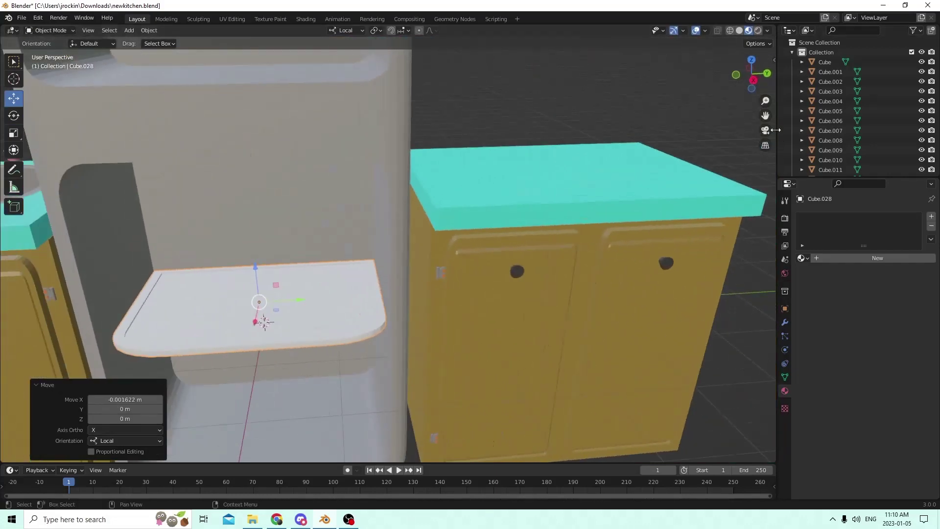
Add a new material to the whole shelf and darken its base colour to dark grey
middle_drag(770, 114, 494, 195)
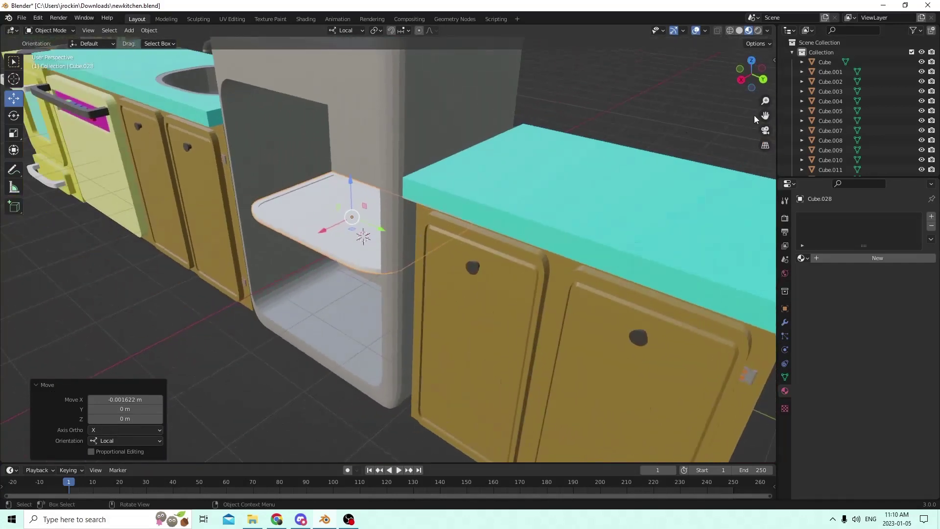
scroll(756, 119, down, 2)
middle_drag(756, 119, 519, 203)
drag(765, 115, 660, 185)
mouse_move(660, 185)
middle_down()
mouse_move(680, 187)
mouse_move(633, 191)
mouse_move(676, 189)
middle_up()
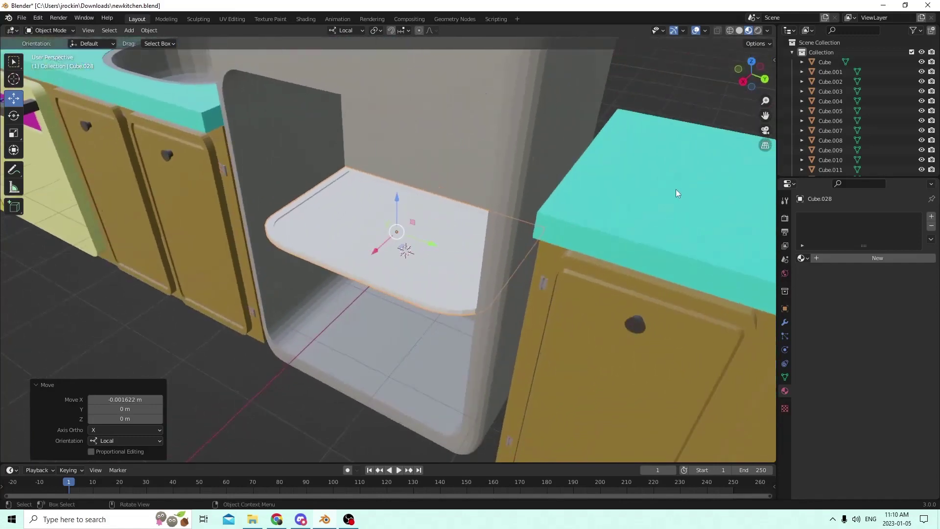
middle_drag(419, 201, 417, 182)
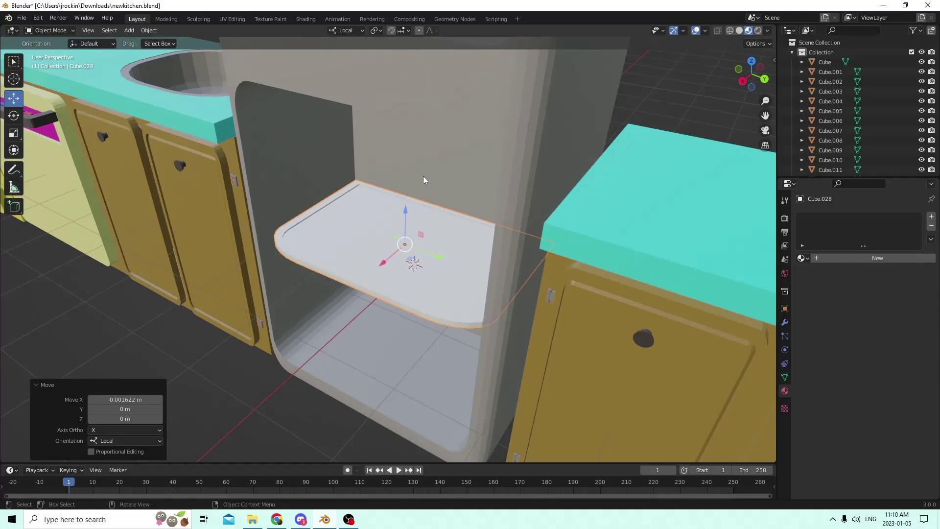
key(Tab)
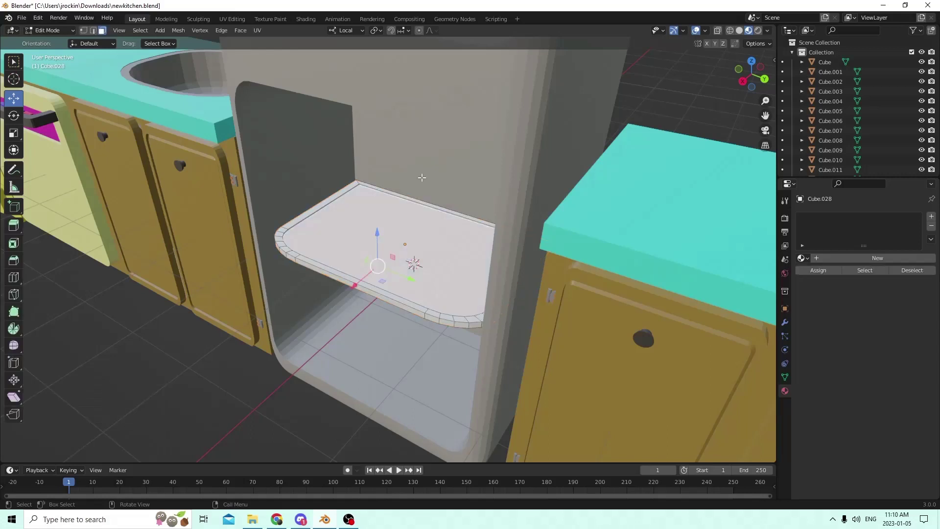
middle_drag(422, 183, 441, 183)
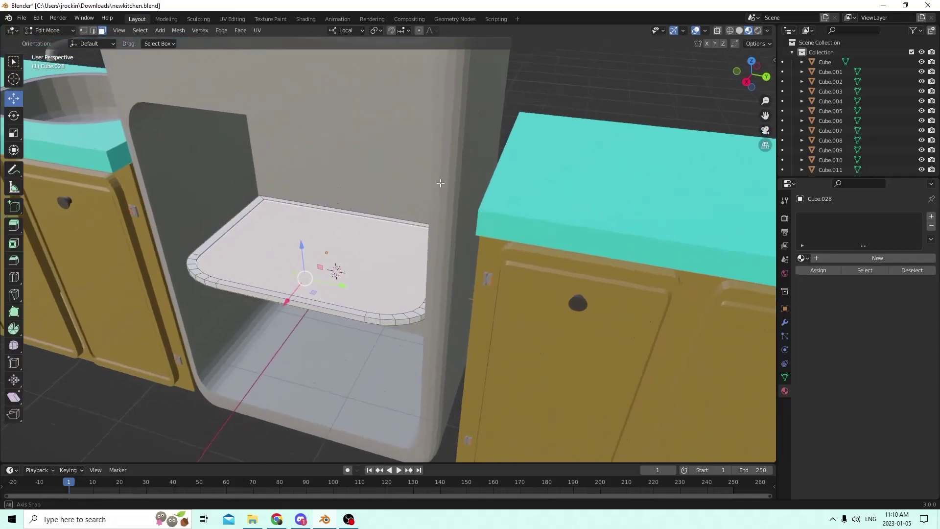
click(932, 217)
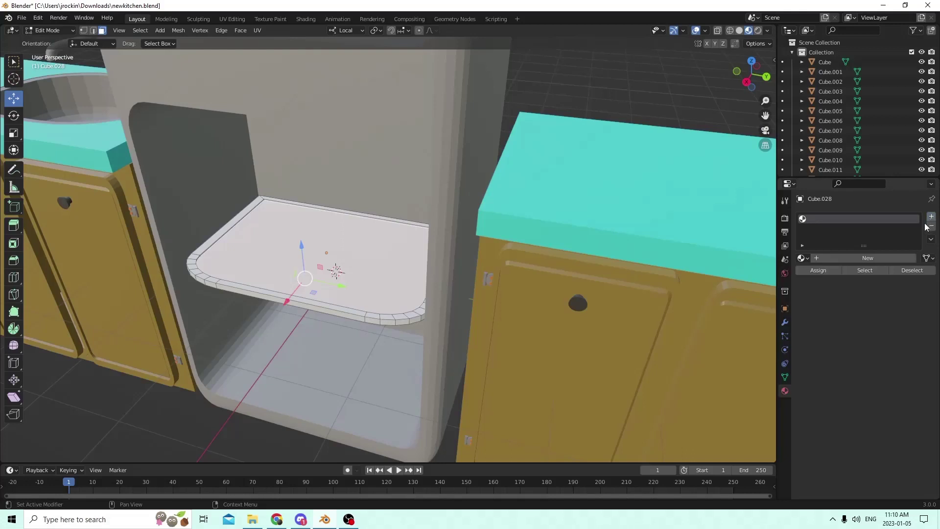
click(877, 259)
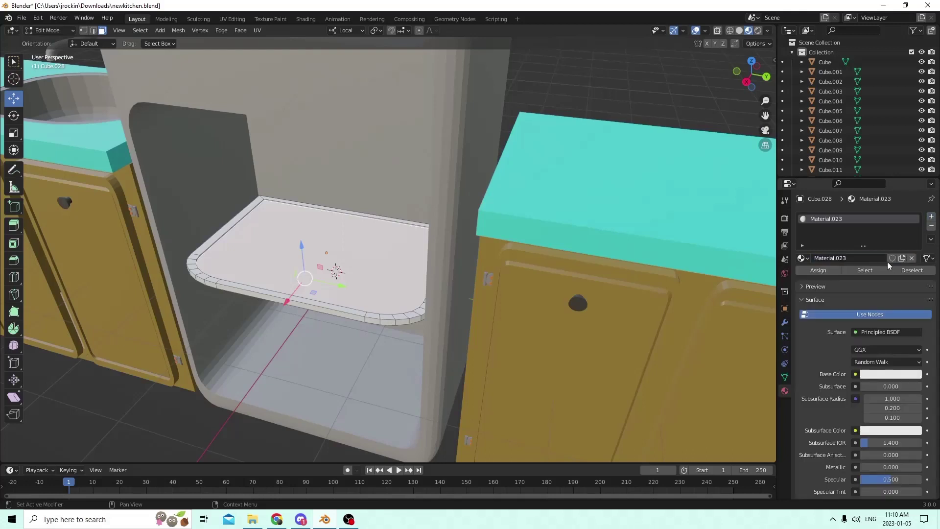
click(901, 375)
drag(914, 239, 914, 283)
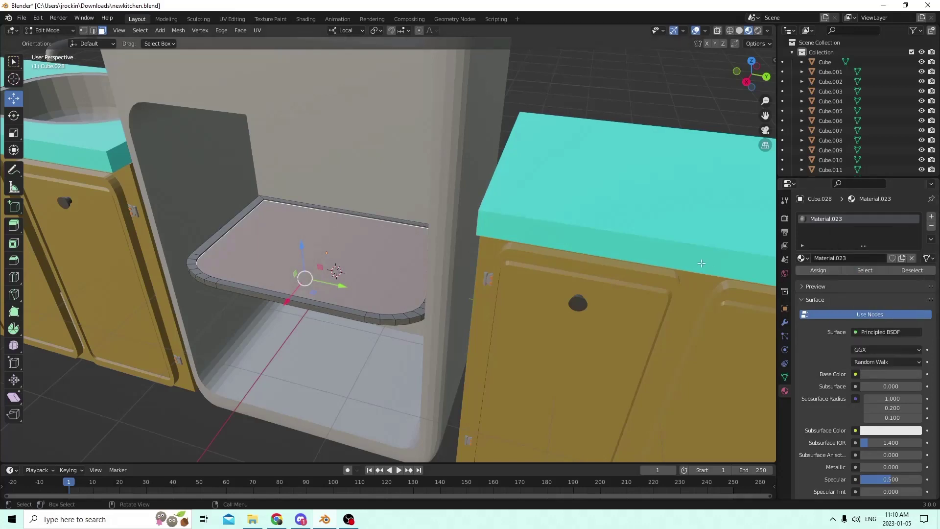
Inset the shelf's underside with a thickness of about 0.0007 m
middle_drag(704, 262, 503, 258)
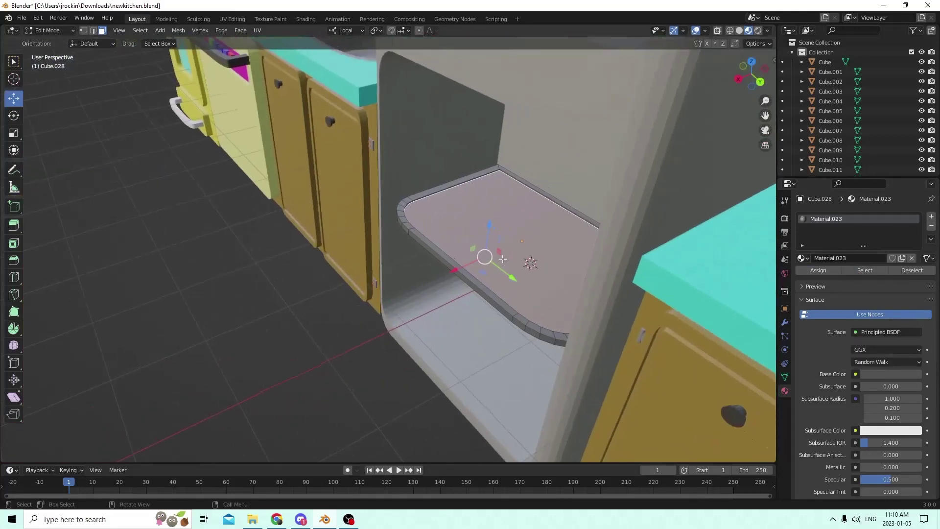
scroll(310, 304, up, 5)
scroll(433, 278, down, 5)
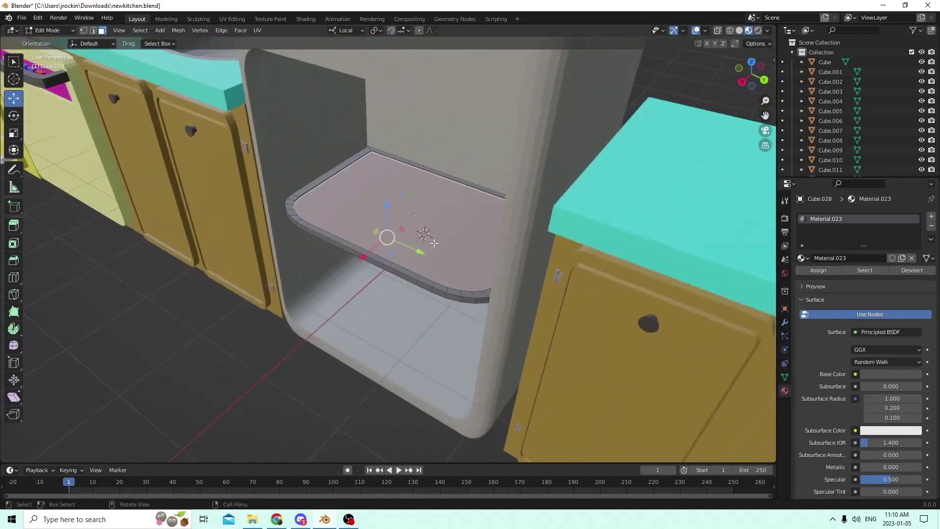
click(215, 323)
click(368, 243)
scroll(230, 310, up, 6)
scroll(280, 334, up, 2)
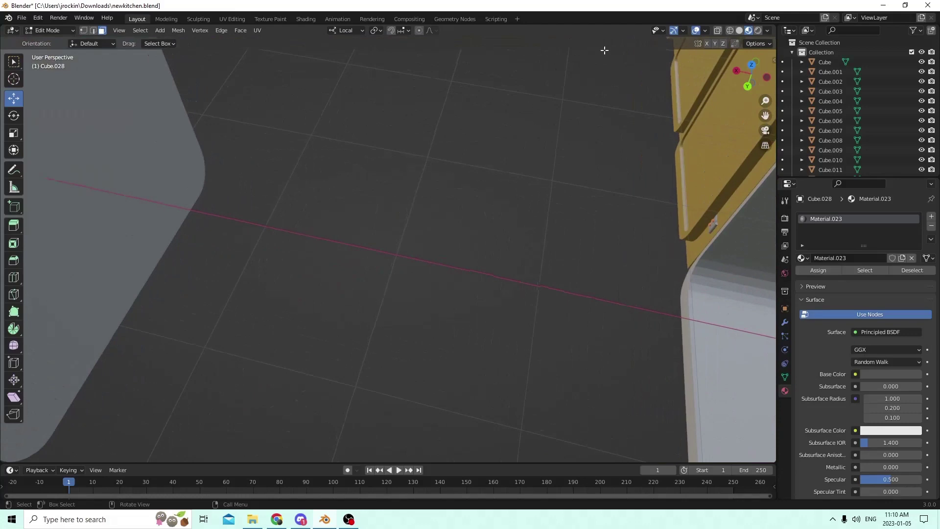
middle_drag(605, 50, 689, 460)
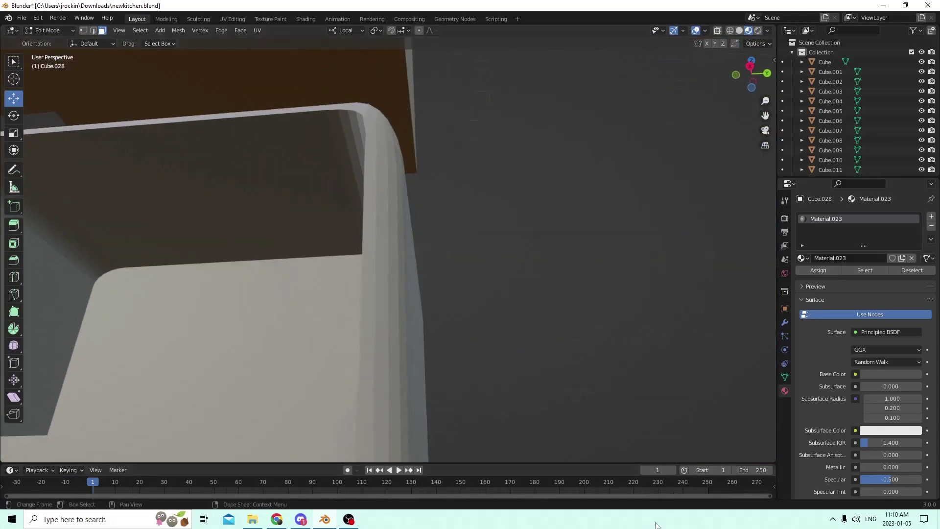
middle_drag(567, 307, 423, 248)
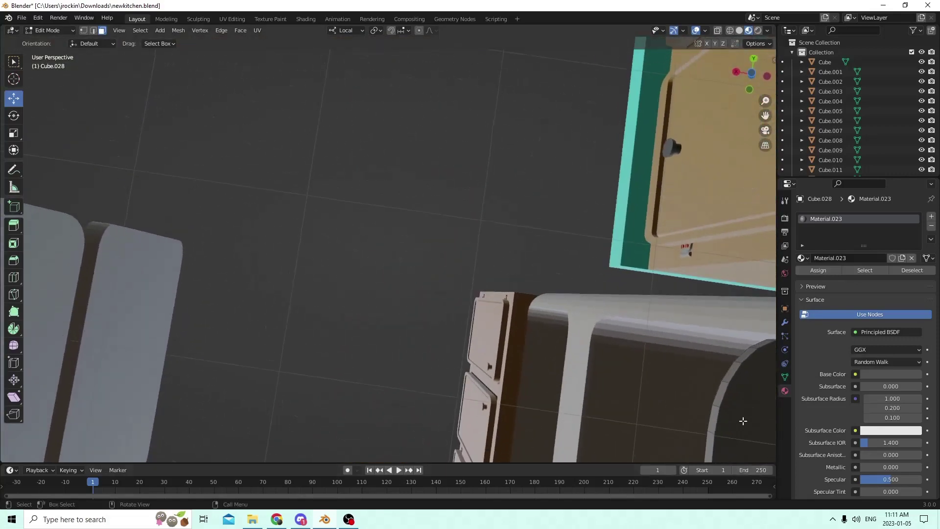
middle_drag(743, 421, 667, 62)
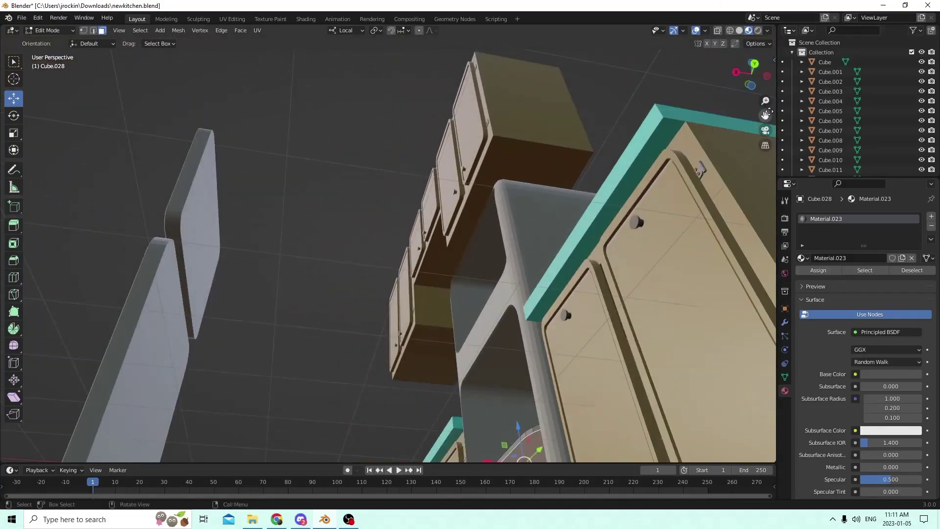
middle_drag(766, 114, 589, 316)
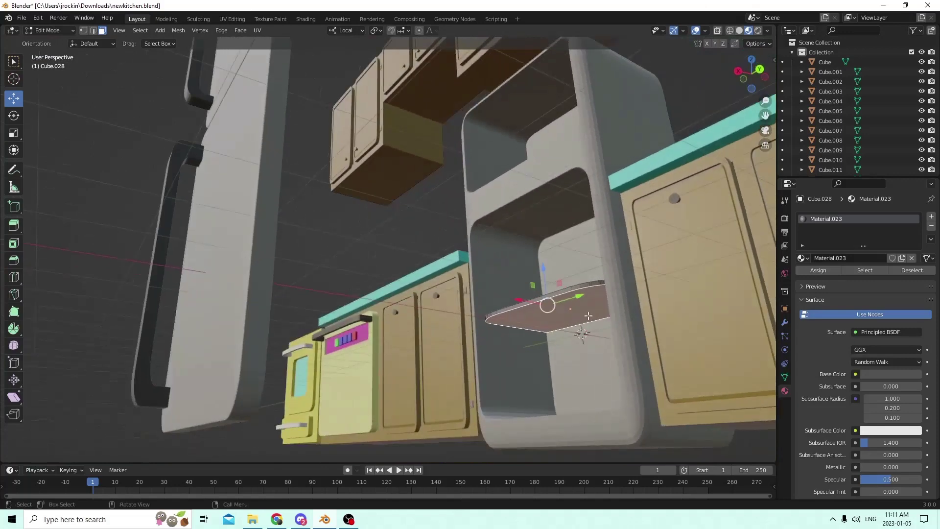
key(i)
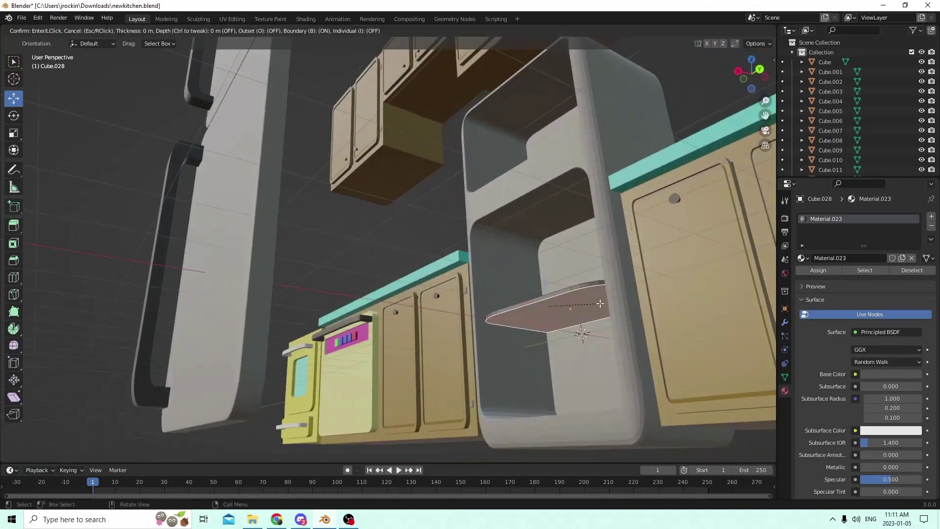
click(595, 303)
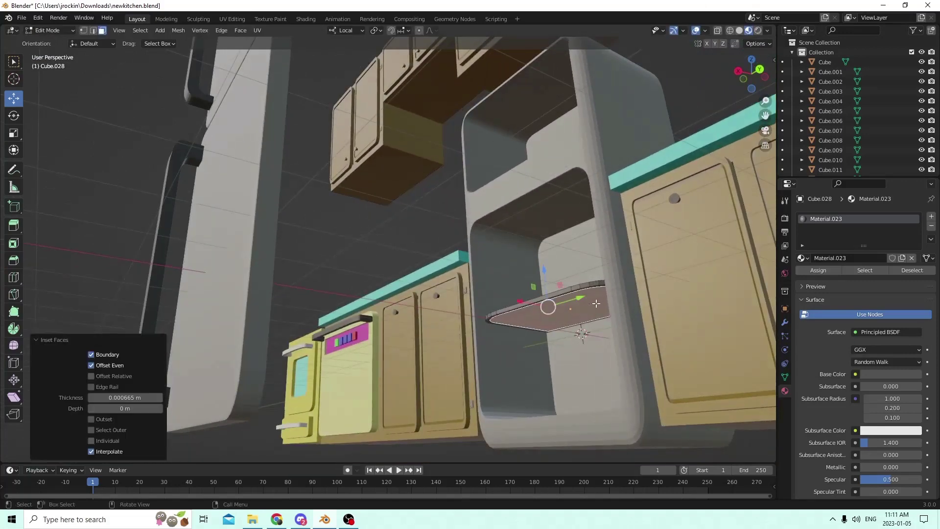
Extrude the newly inset shelf faces about 0.0002 m inwards
mouse_move(582, 299)
middle_down()
mouse_move(582, 279)
mouse_move(580, 298)
middle_up()
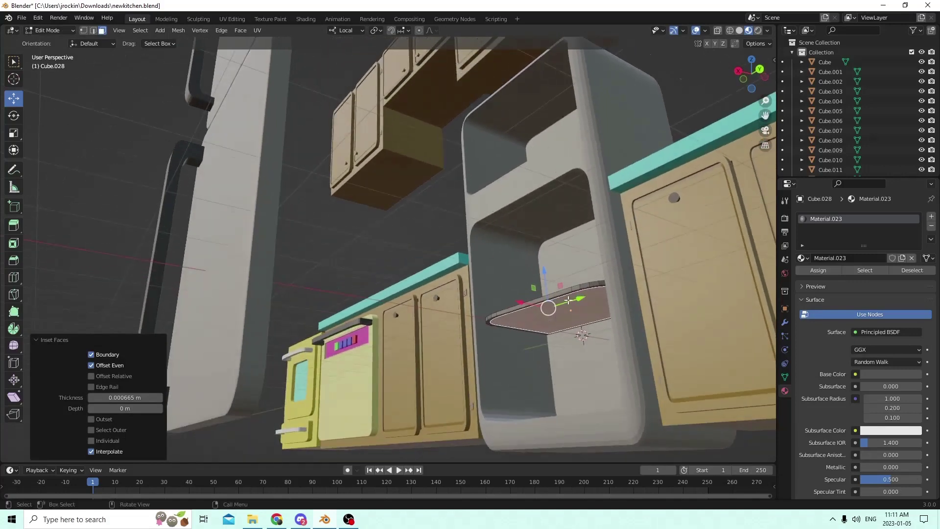
key(e)
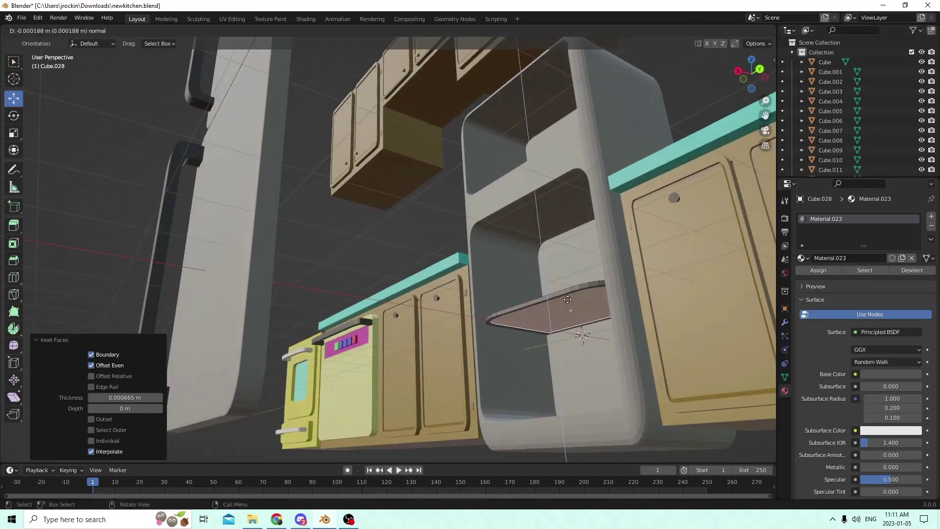
click(567, 299)
middle_drag(567, 299, 610, 186)
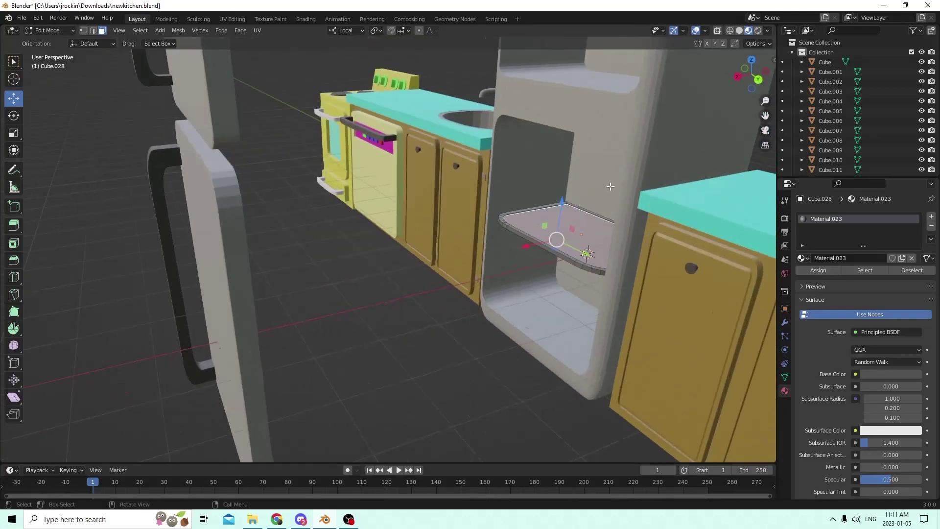
Add a second, turquoise material with hue 0.500 and saturation 0.922, and assign it to the shelf's selected inset faces
click(931, 217)
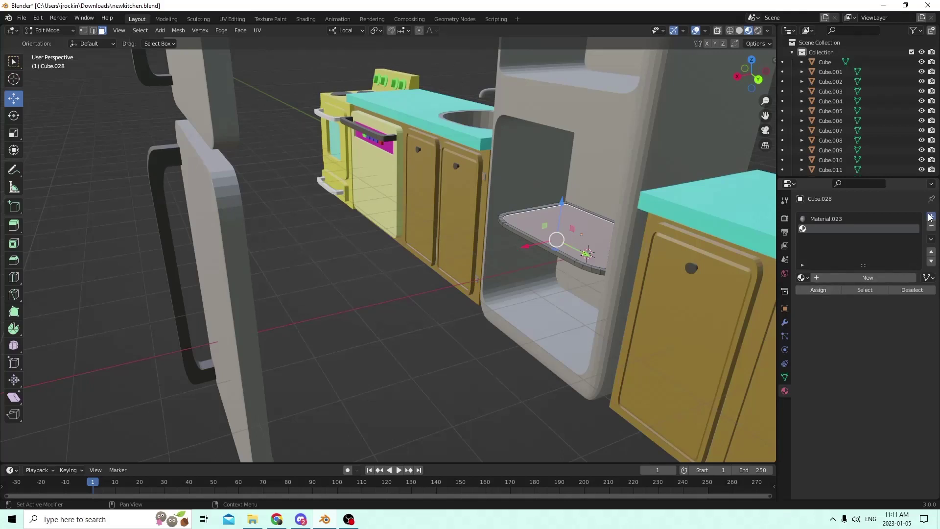
click(867, 278)
click(872, 394)
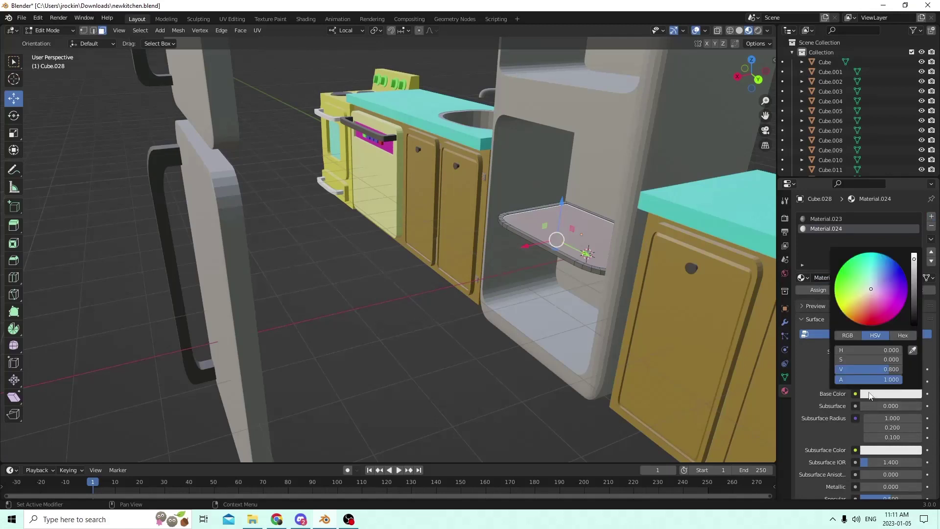
drag(872, 290, 871, 264)
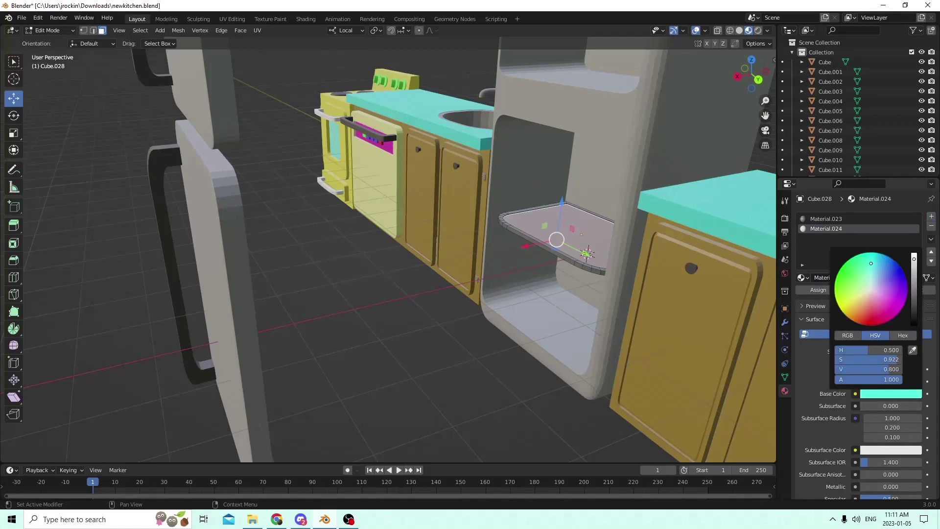
click(815, 290)
middle_drag(538, 235, 424, 278)
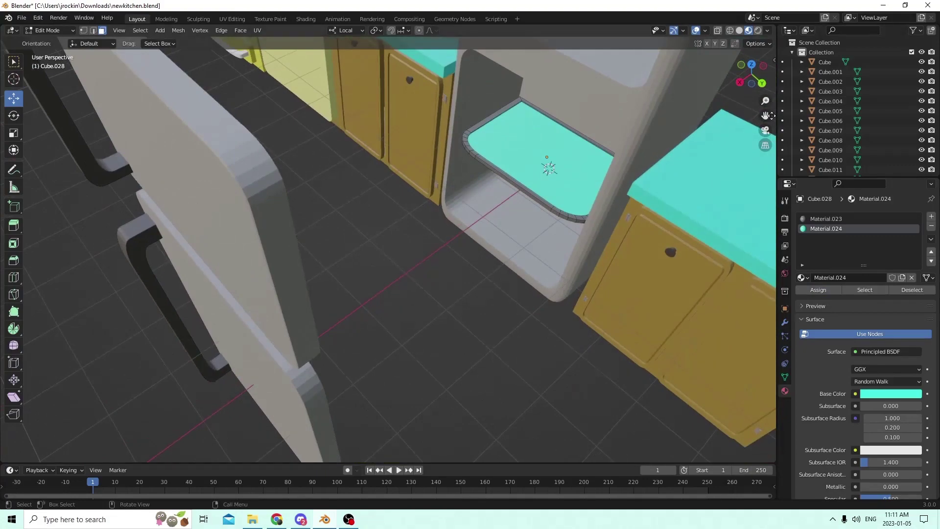
Duplicate the finished shelf in place and move the copy about 0.01 m down along local Z
middle_drag(769, 111, 405, 229)
key(Tab)
key(shift+d)
right_click(478, 164)
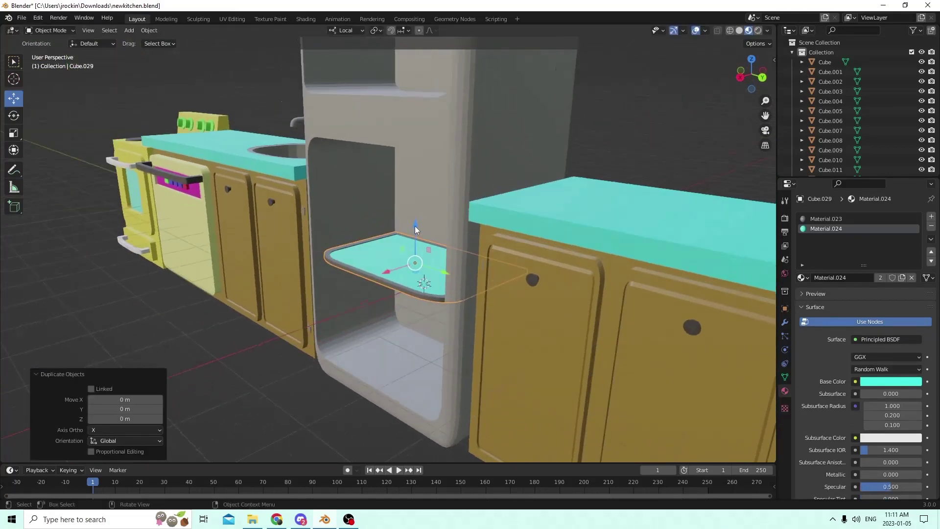
drag(415, 229, 417, 280)
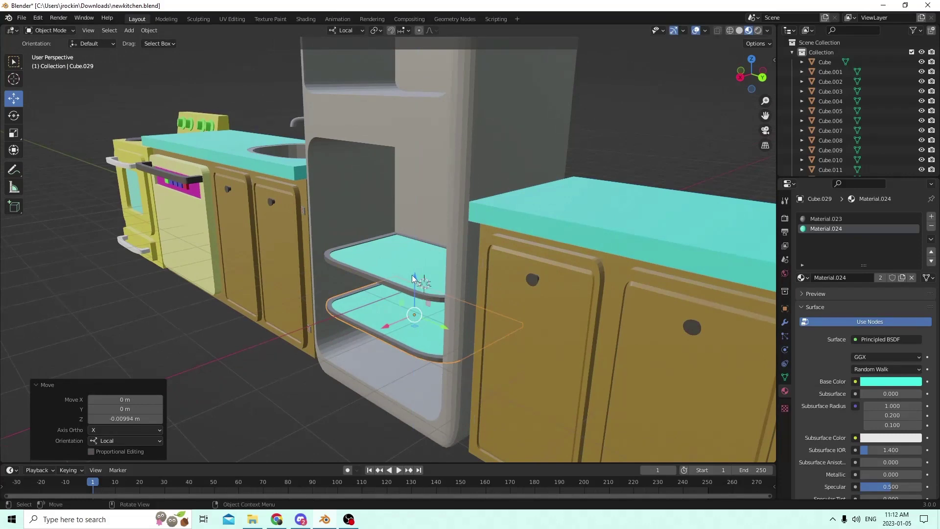
Duplicate the upper refrigerator shelf in place, raise the copy about 0.006 m along local Z, and adjust the spacing of the three shelves
key(shift+d)
key(Escape)
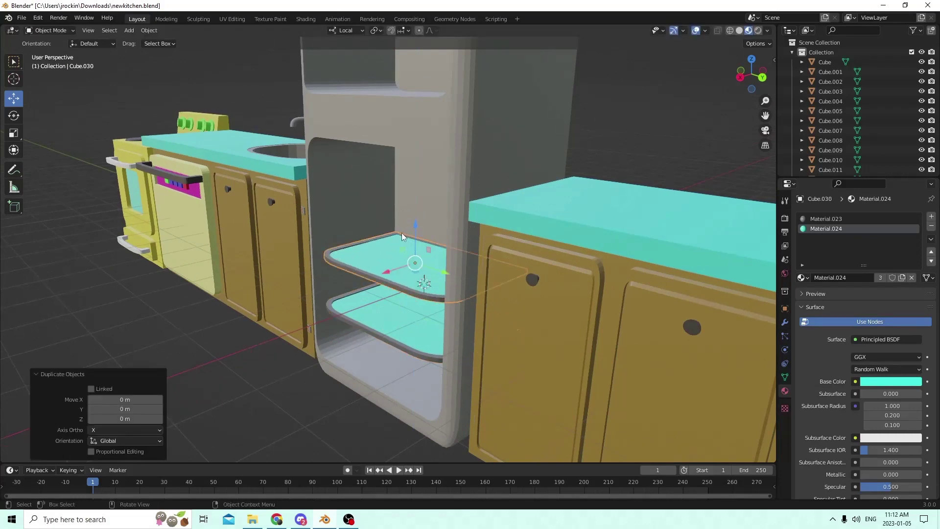
click(388, 323)
drag(414, 284, 413, 290)
click(414, 270)
drag(416, 234, 412, 201)
key(shift+d)
key(Escape)
Join the three turquoise shelves with the refrigerator body into one object, keeping the body as the active object
middle_drag(412, 201, 371, 290)
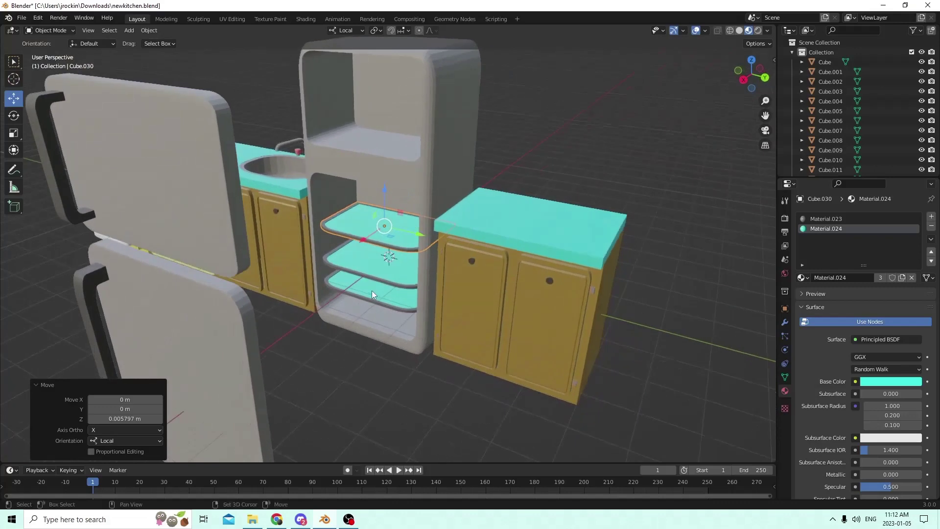
shift+click(374, 277)
shift+click(441, 177)
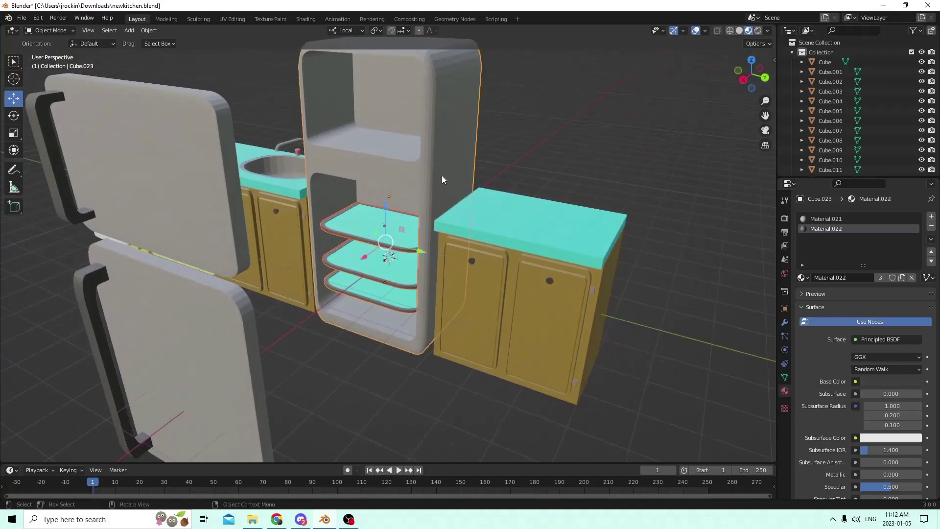
key(ctrl+j)
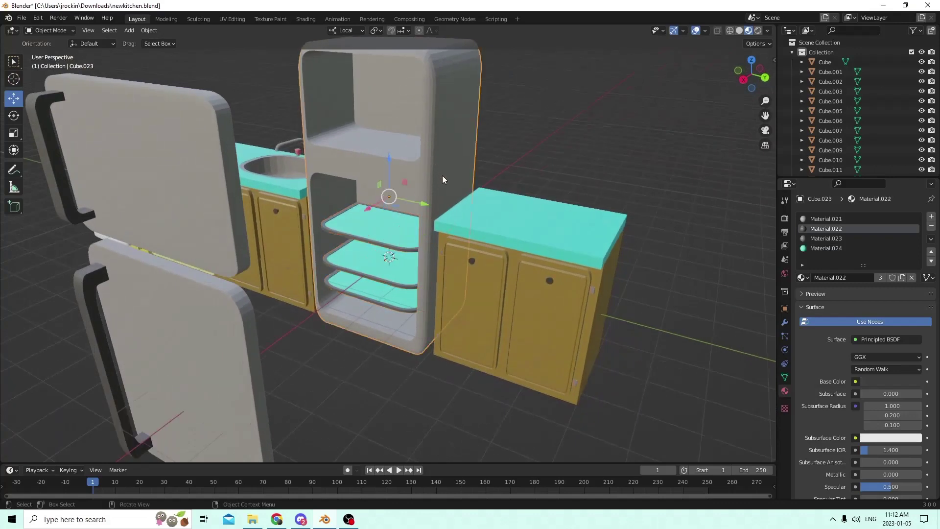
Move both refrigerator doors together about 0.056 m back along local X onto the front of the body
middle_drag(442, 175, 345, 204)
middle_drag(175, 222, 588, 321)
click(492, 322)
shift+click(475, 259)
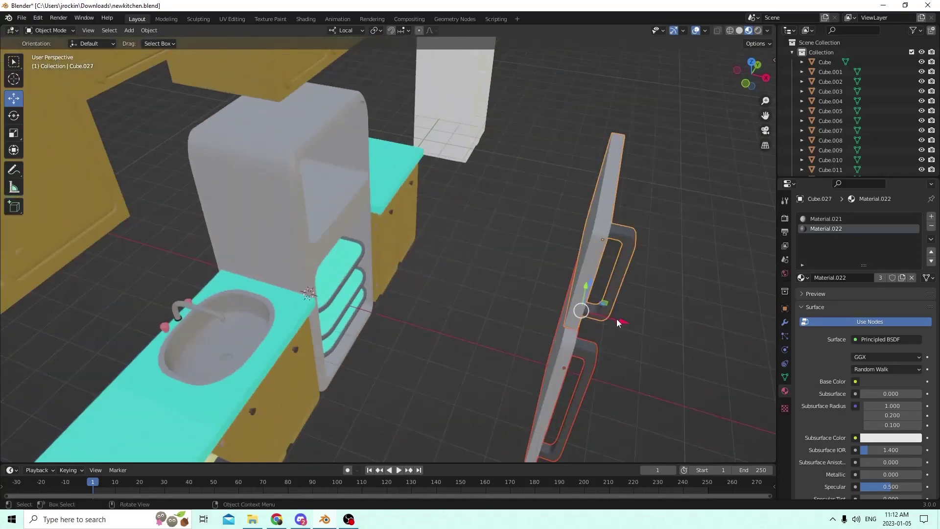
drag(616, 319, 389, 230)
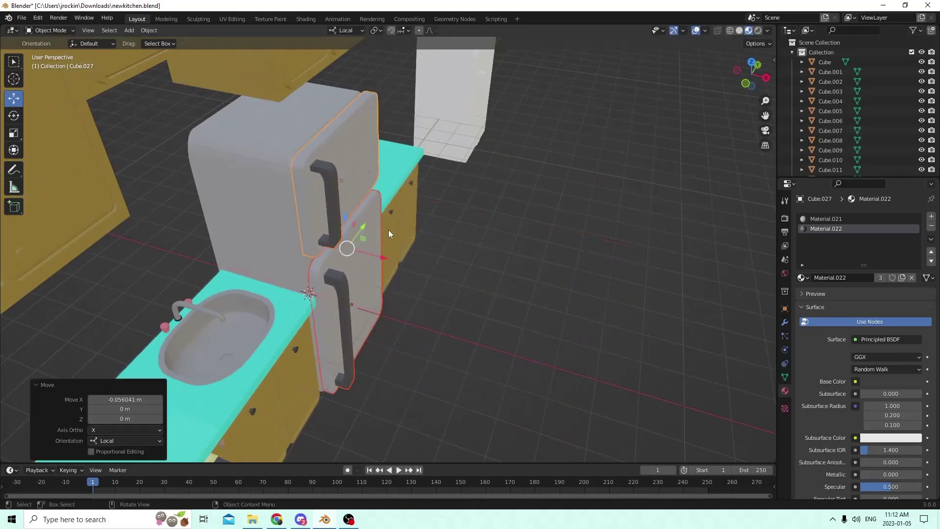
Fine-tune the fit of both doors against the refrigerator body by shifting them about 0.0002 m along local X
scroll(389, 230, up, 5)
middle_drag(383, 224, 382, 257)
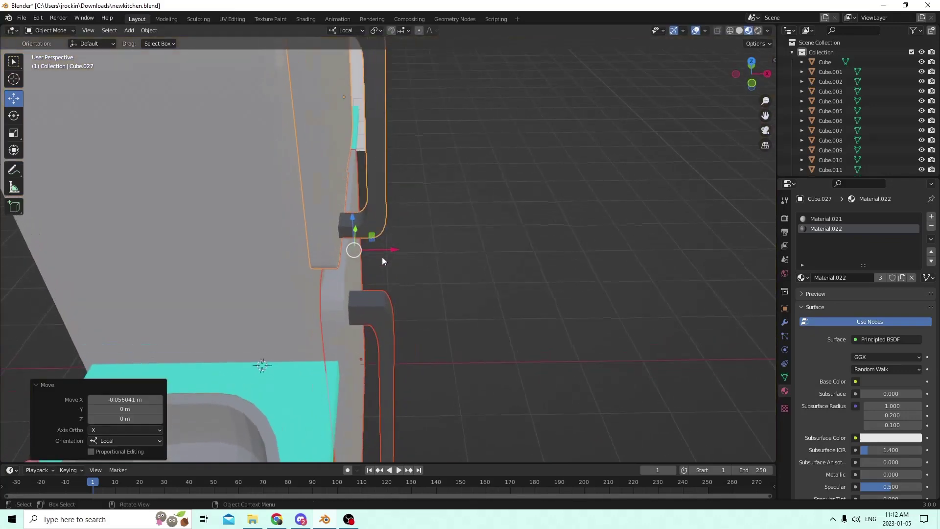
key(g)
key(x)
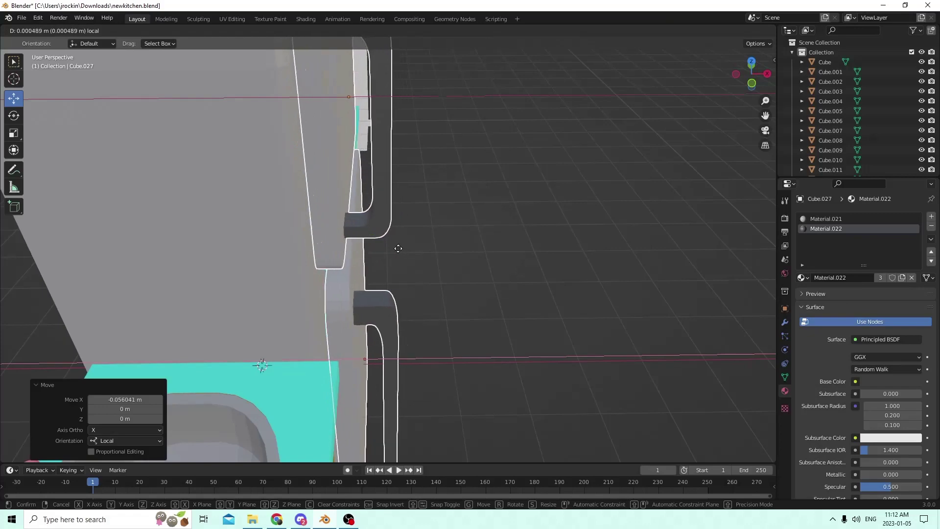
click(399, 248)
middle_drag(398, 248, 724, 96)
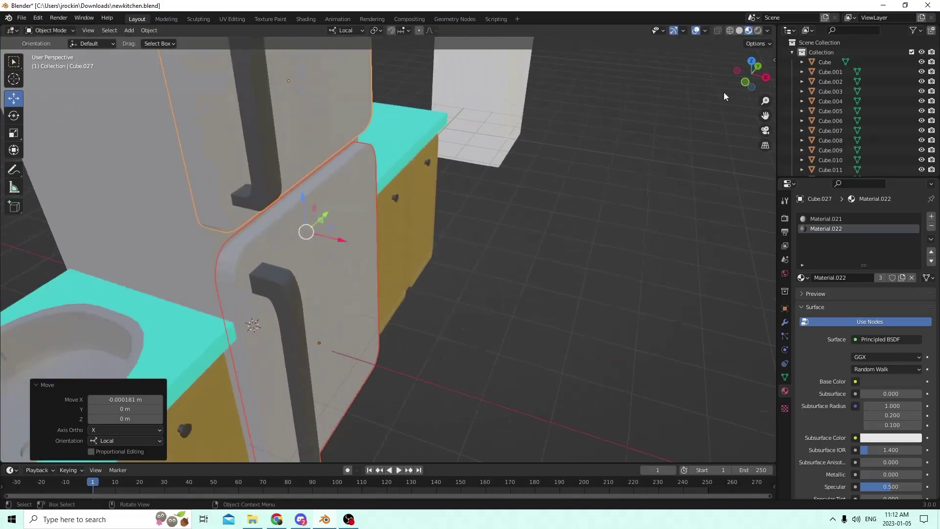
Examine the closed refrigerator in solid and rendered shading, then from several angles back in material preview
click(739, 31)
mouse_move(463, 163)
middle_down()
mouse_move(499, 167)
mouse_move(427, 166)
middle_up()
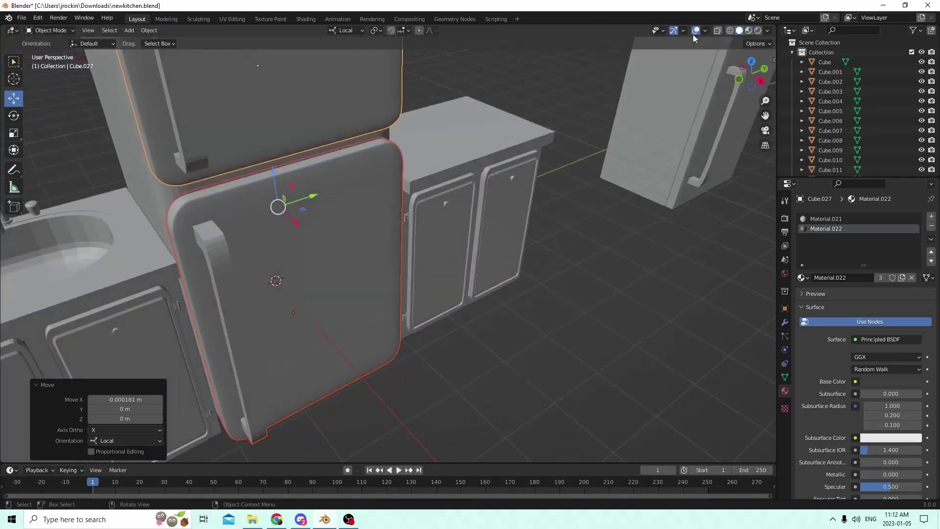
click(758, 31)
middle_drag(728, 61, 534, 222)
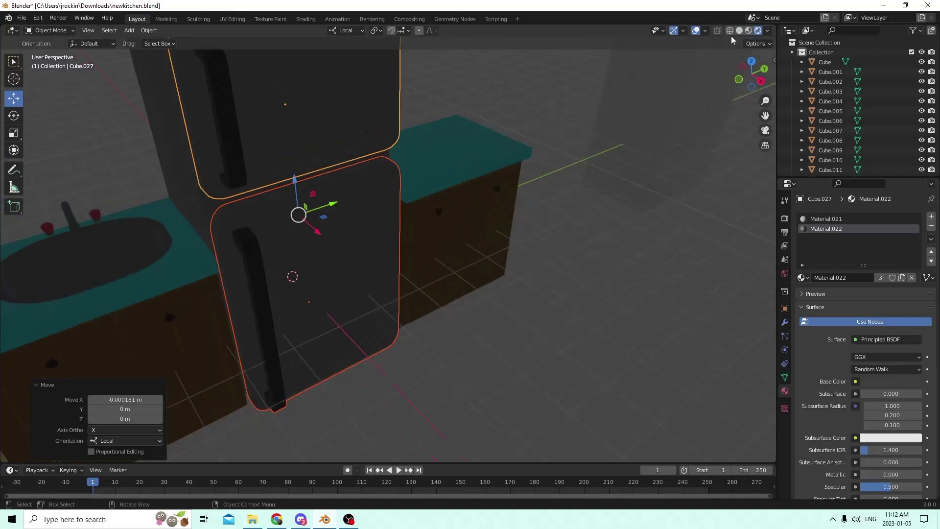
click(749, 31)
mouse_move(661, 123)
middle_down()
mouse_move(577, 197)
mouse_move(516, 187)
mouse_move(380, 230)
mouse_move(372, 223)
mouse_move(404, 234)
mouse_move(292, 227)
mouse_move(303, 222)
middle_up()
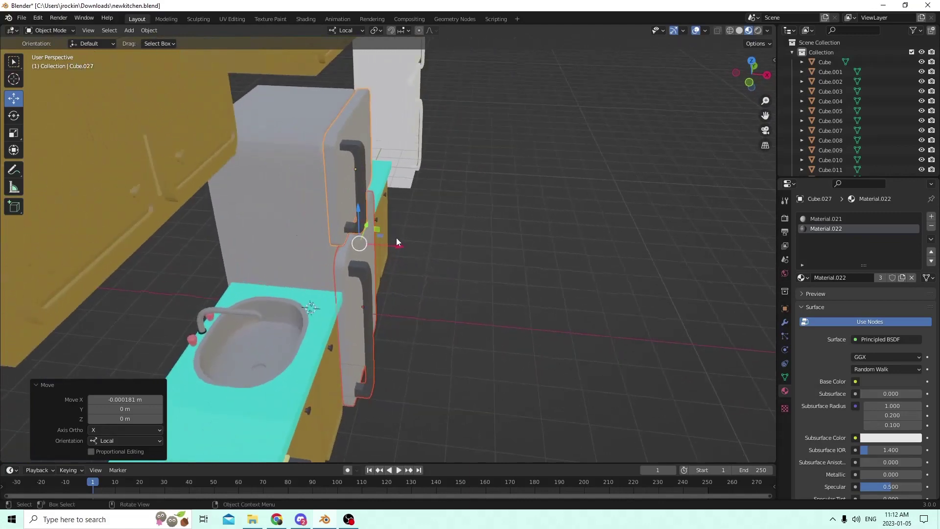
middle_drag(395, 237, 368, 241)
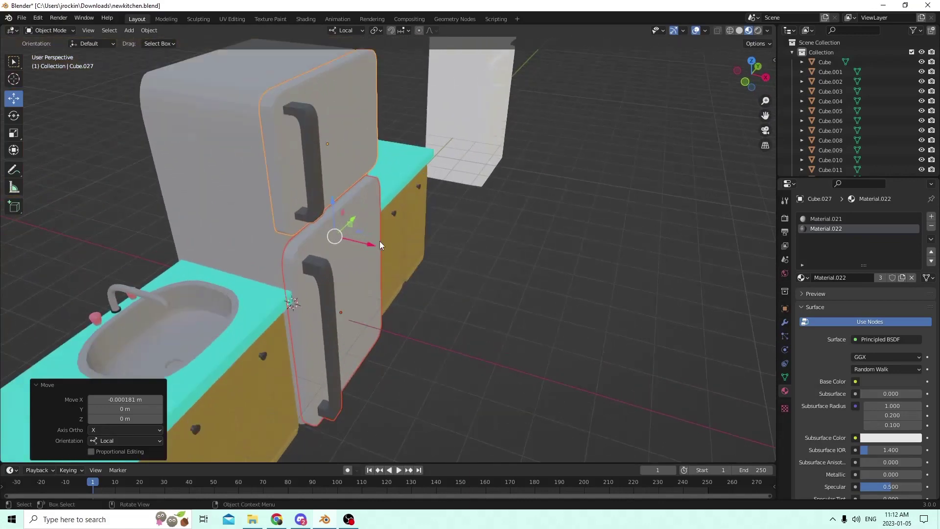